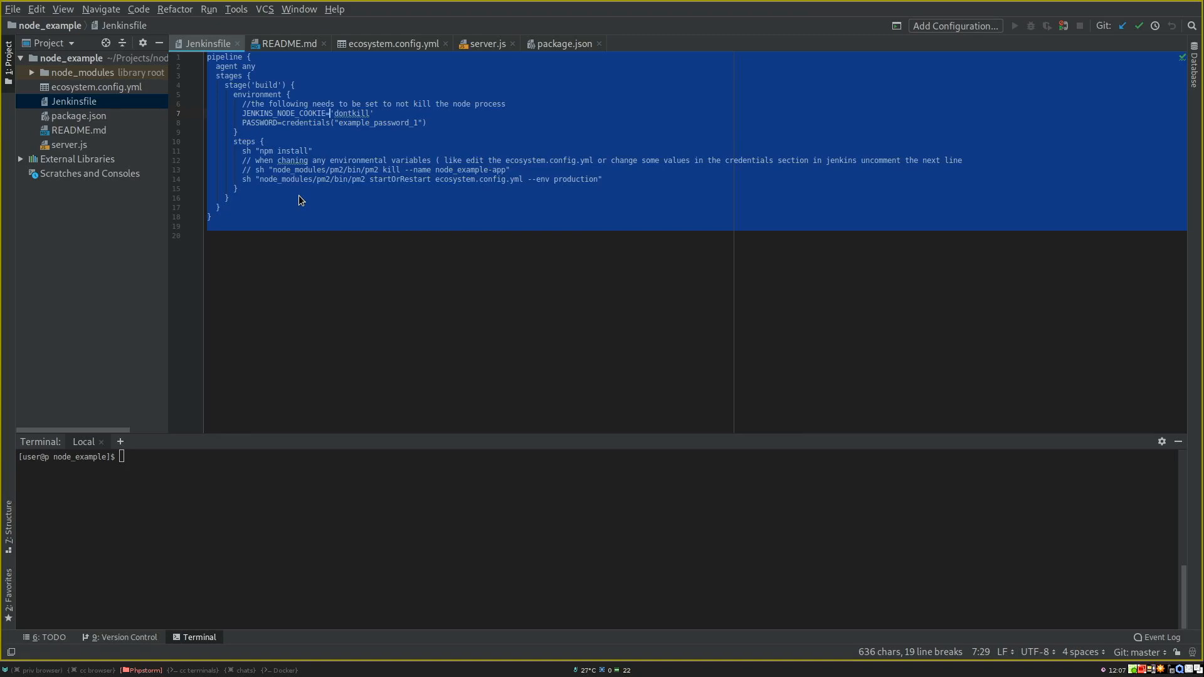
Step: Switch to Jenkins in the browser and create a Multibranch Pipeline item named node_example
key(super+2)
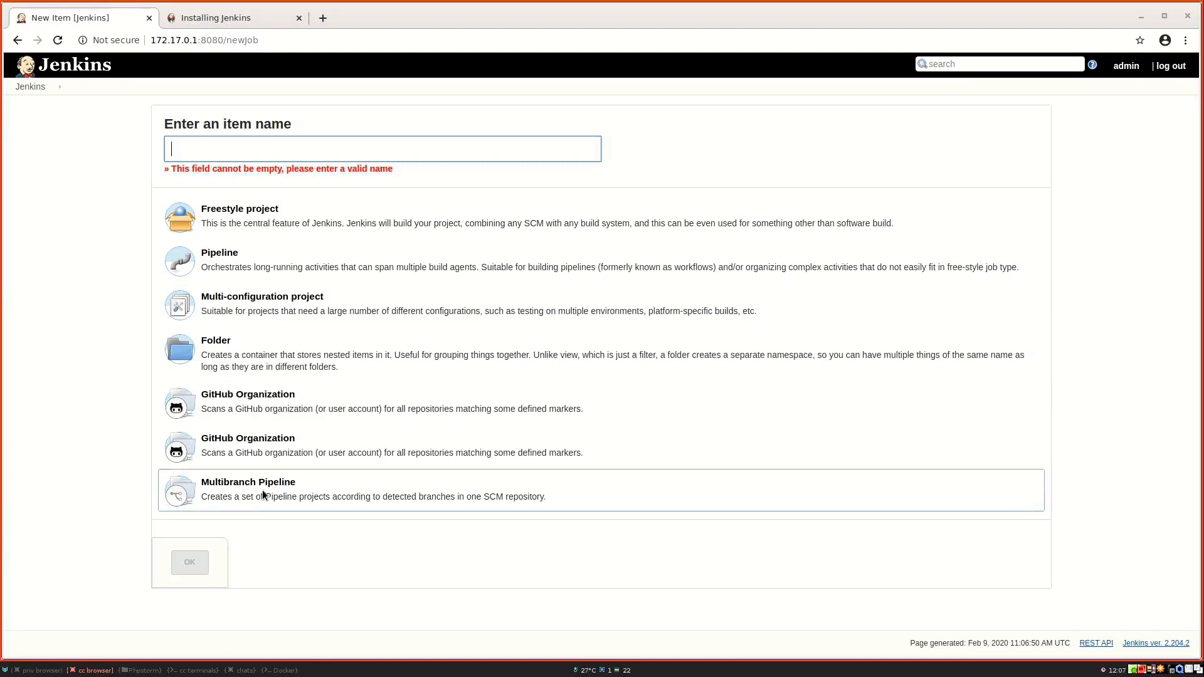
text(e)
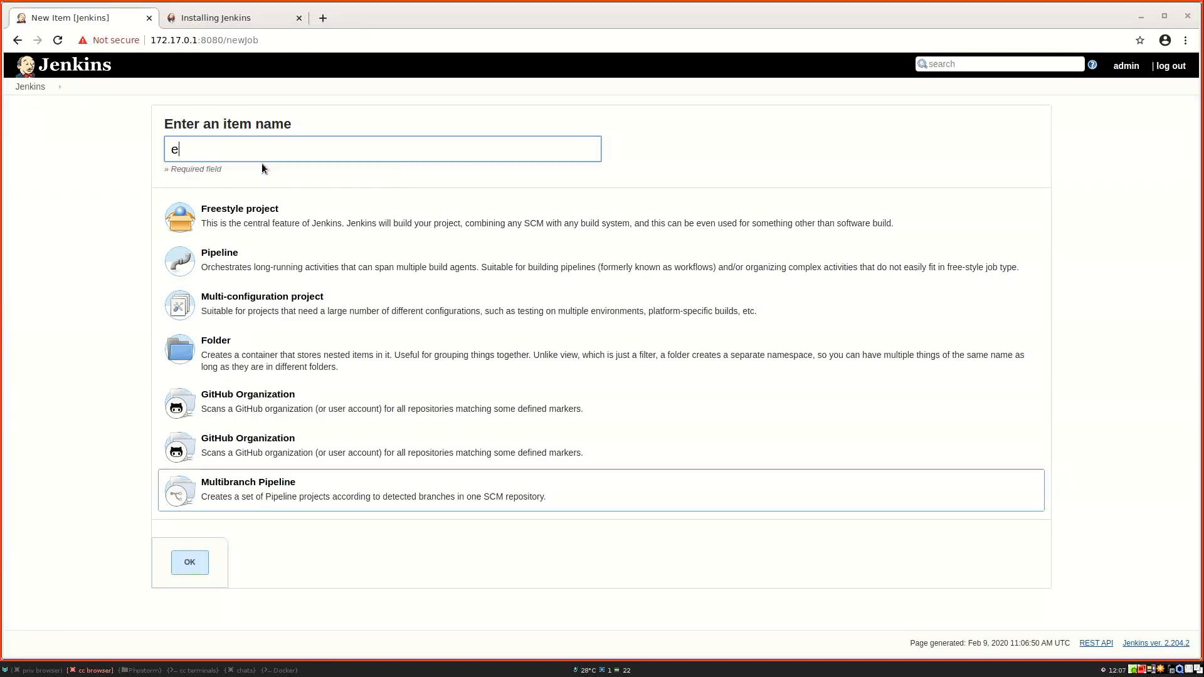
key(BackSpace)
text(node_example)
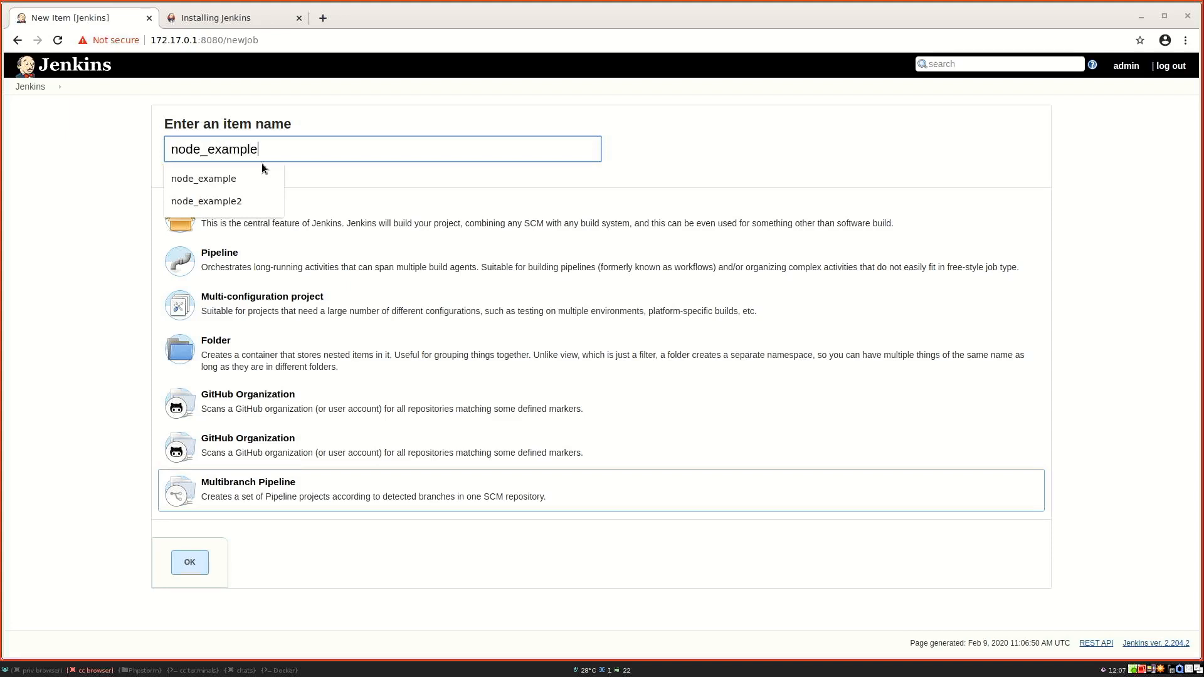
click(262, 163)
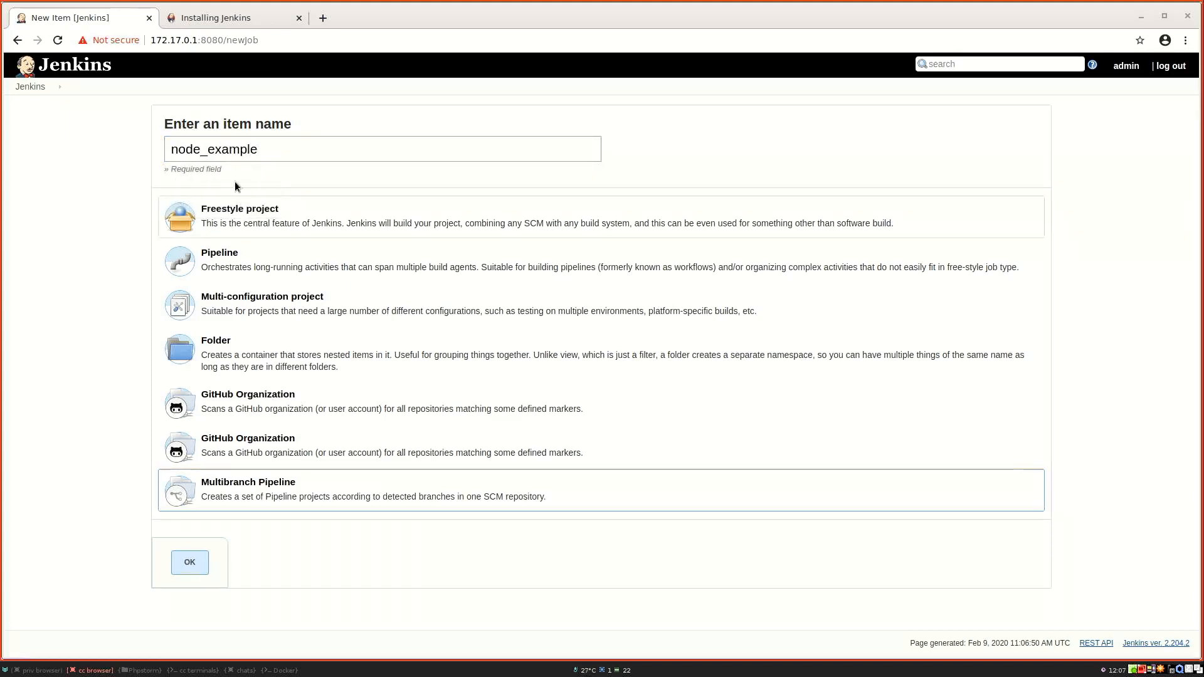
click(226, 481)
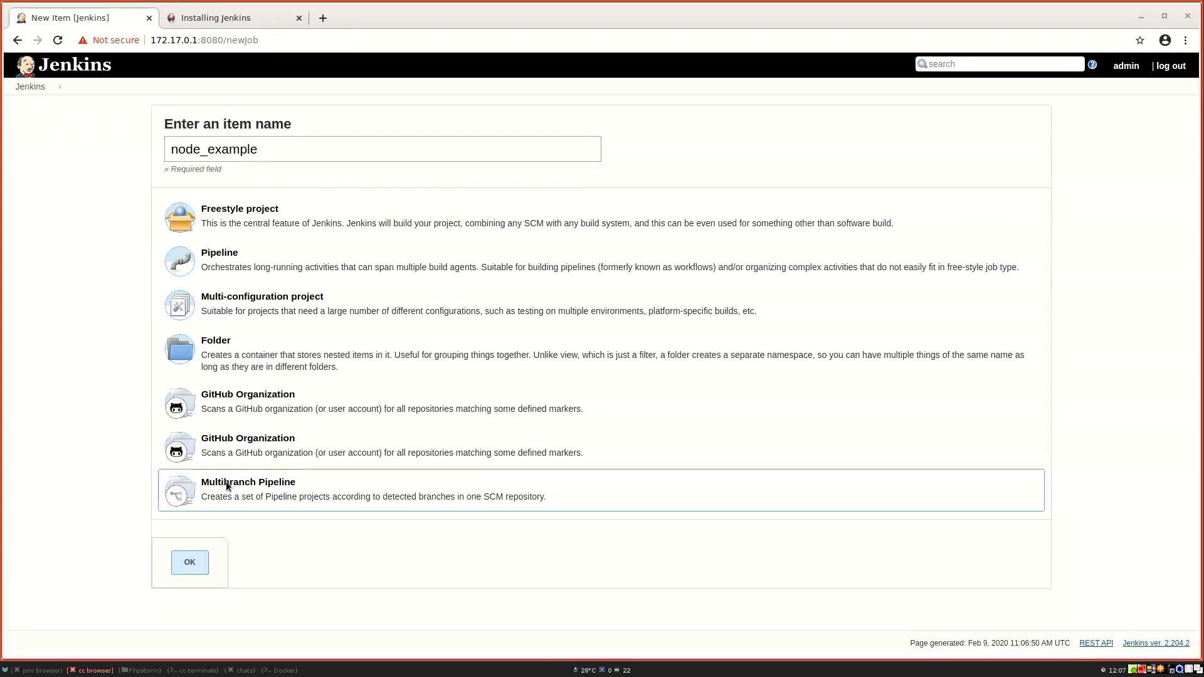
click(190, 563)
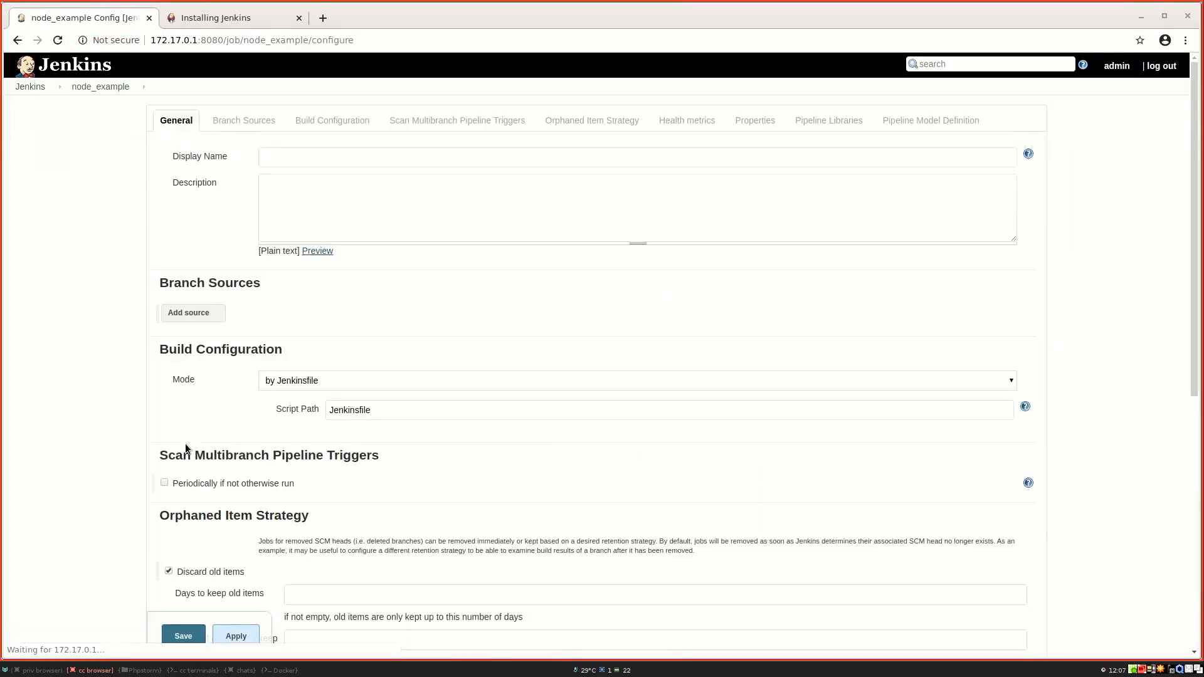
click(209, 314)
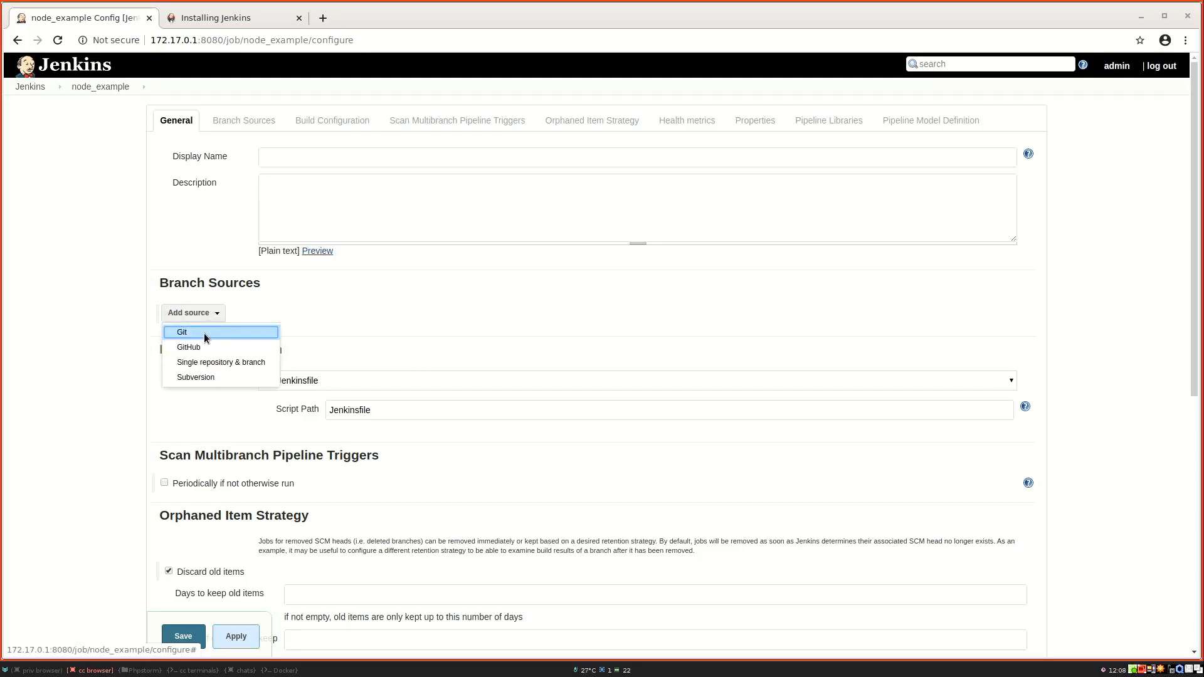
click(204, 335)
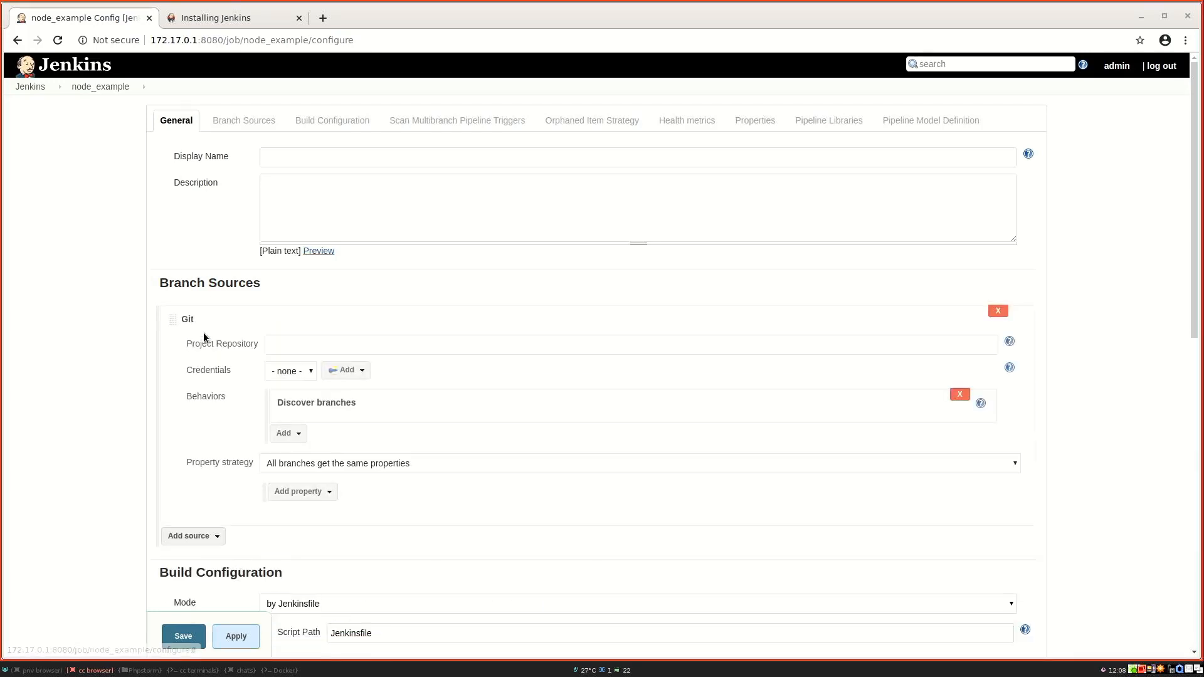
click(283, 346)
text(https:)
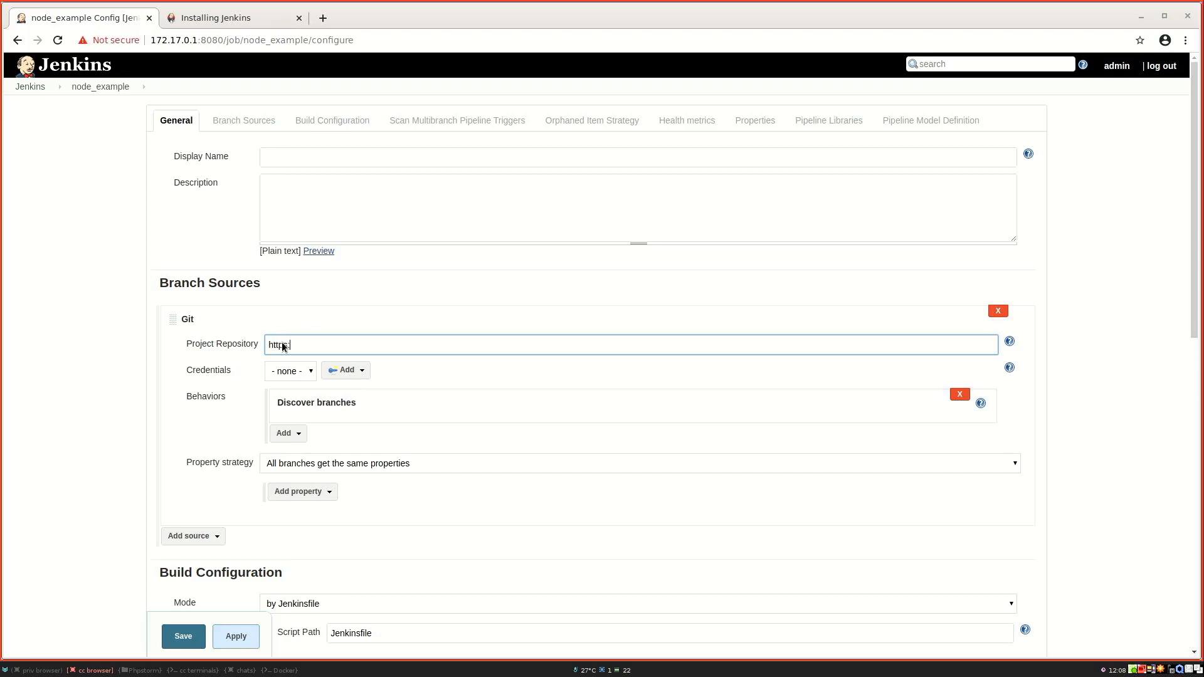
text(//github.com/loeken/node_example)
text(git@)
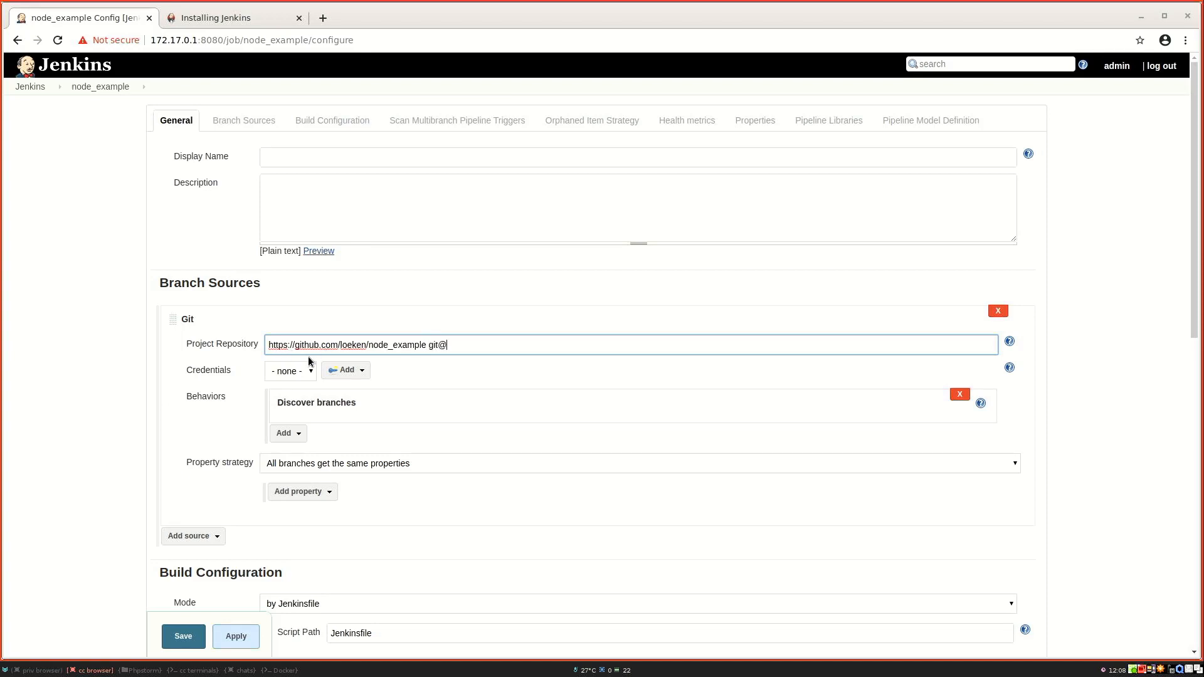
text(github.com:loeken/node_example)
click(429, 346)
key(shift+End)
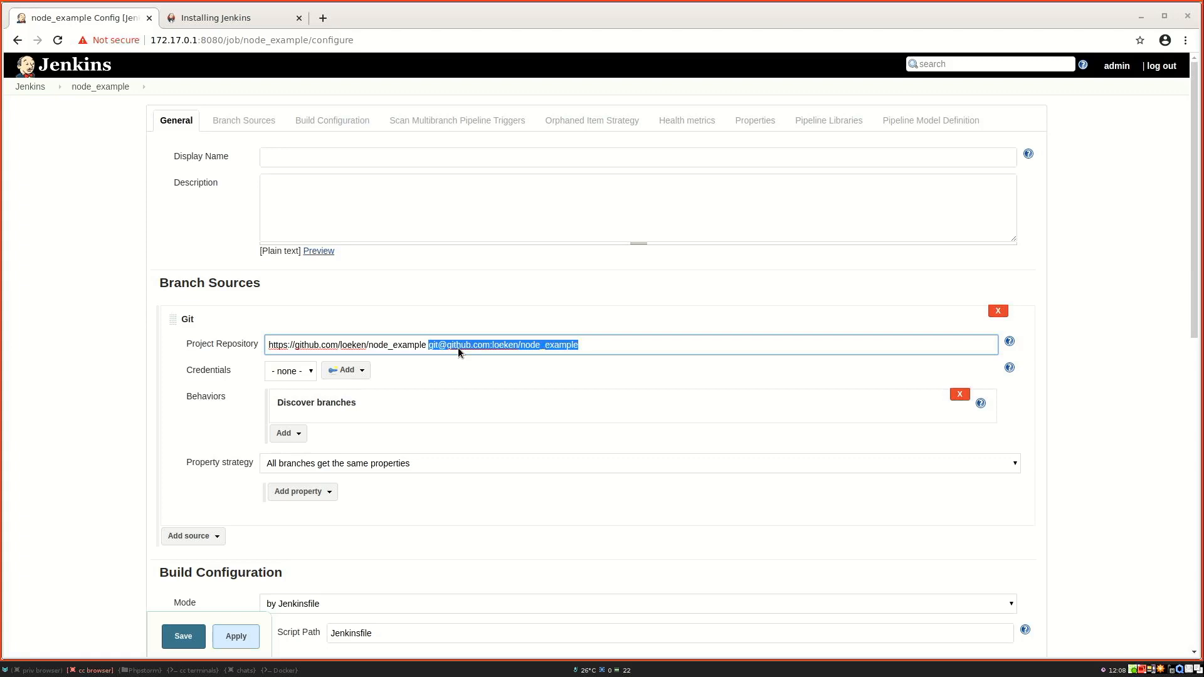
key(BackSpace)
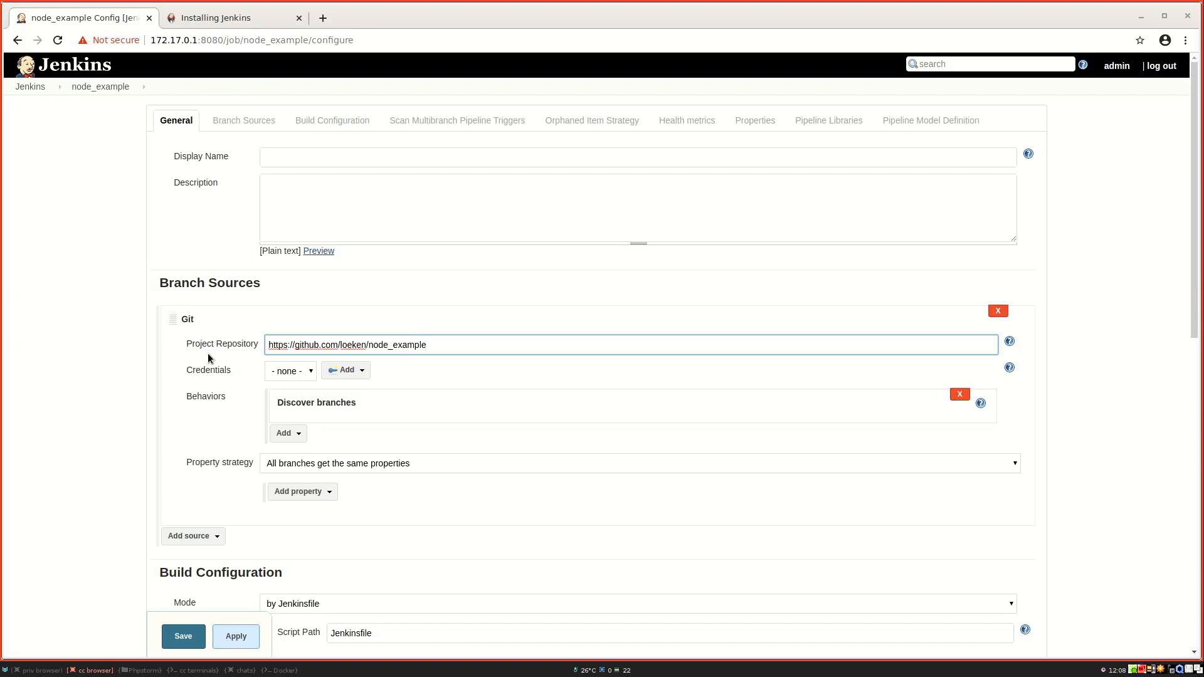
Step: Save the node_example pipeline configuration with the remaining settings at their defaults
scroll(195, 356, down, 6)
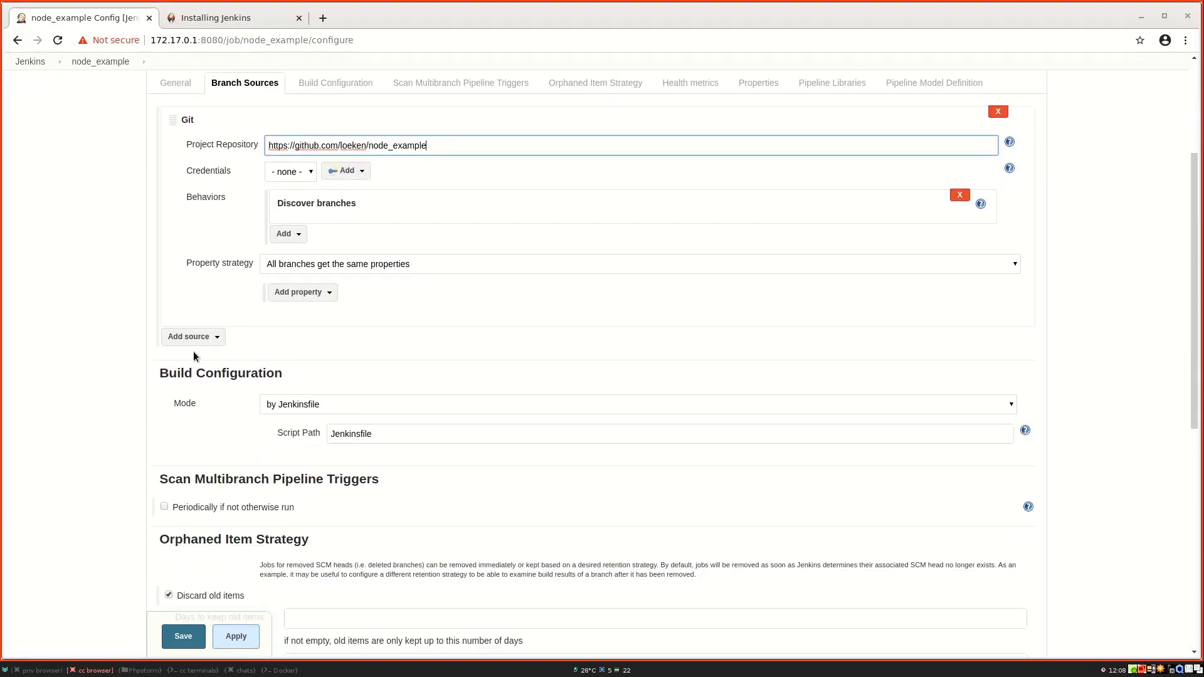
scroll(194, 355, down, 4)
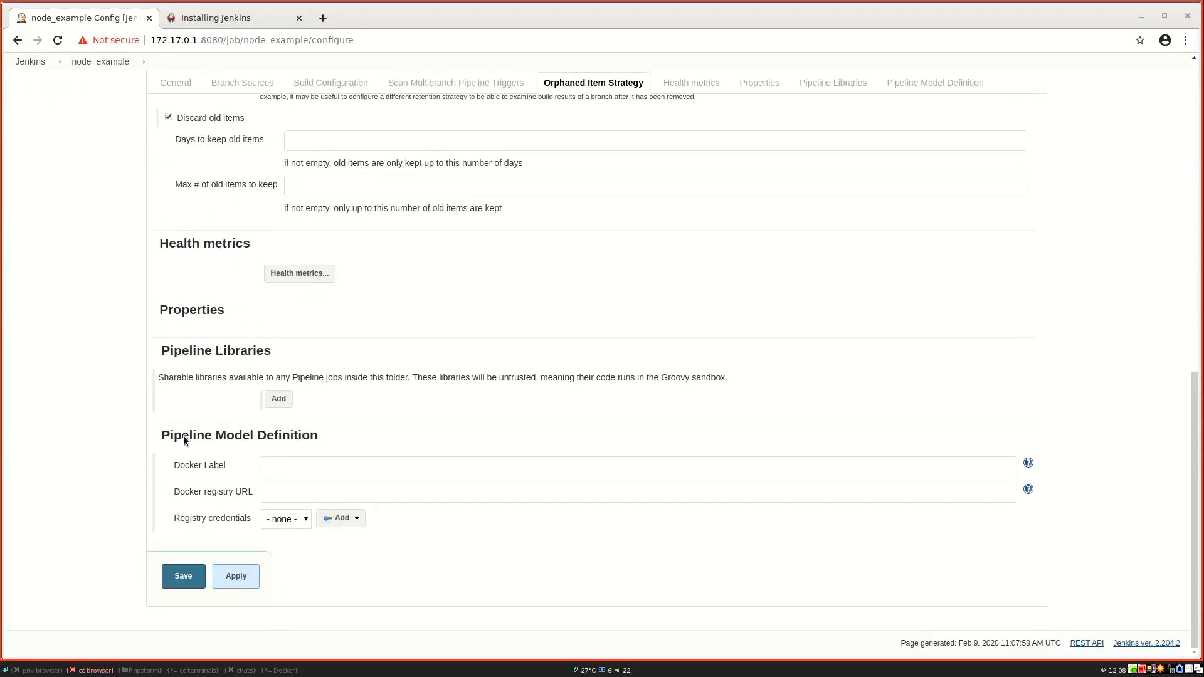
click(175, 573)
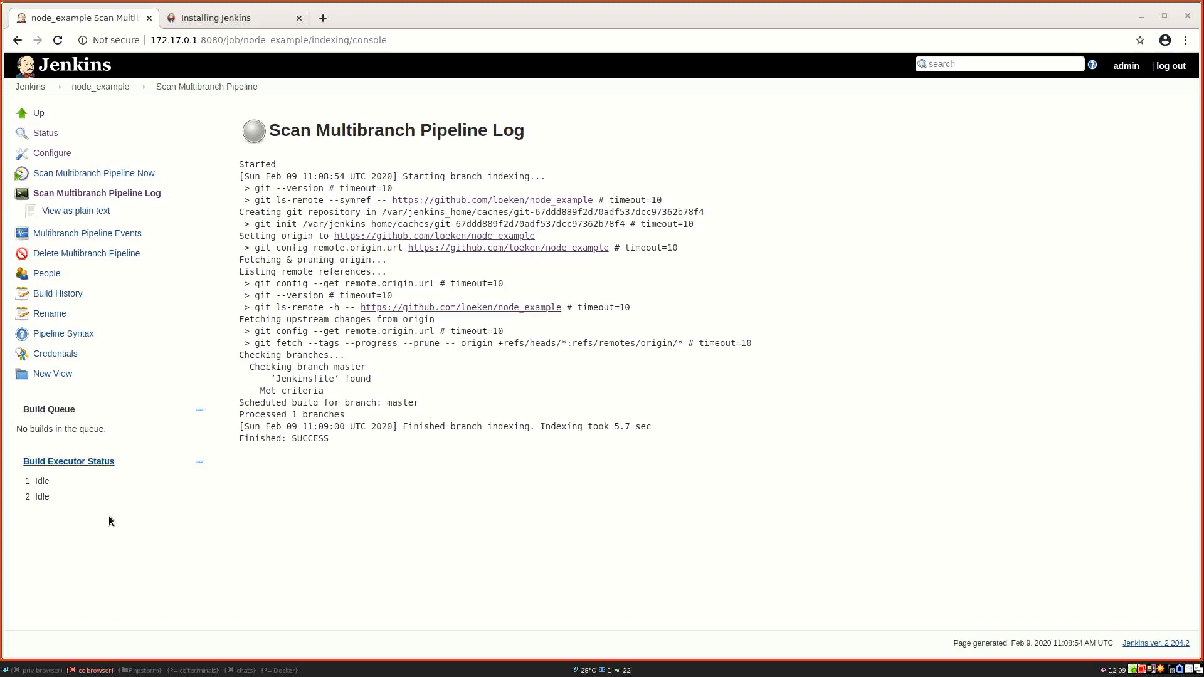
Step: Start another scan of the node_example multibranch pipeline
click(91, 176)
click(124, 175)
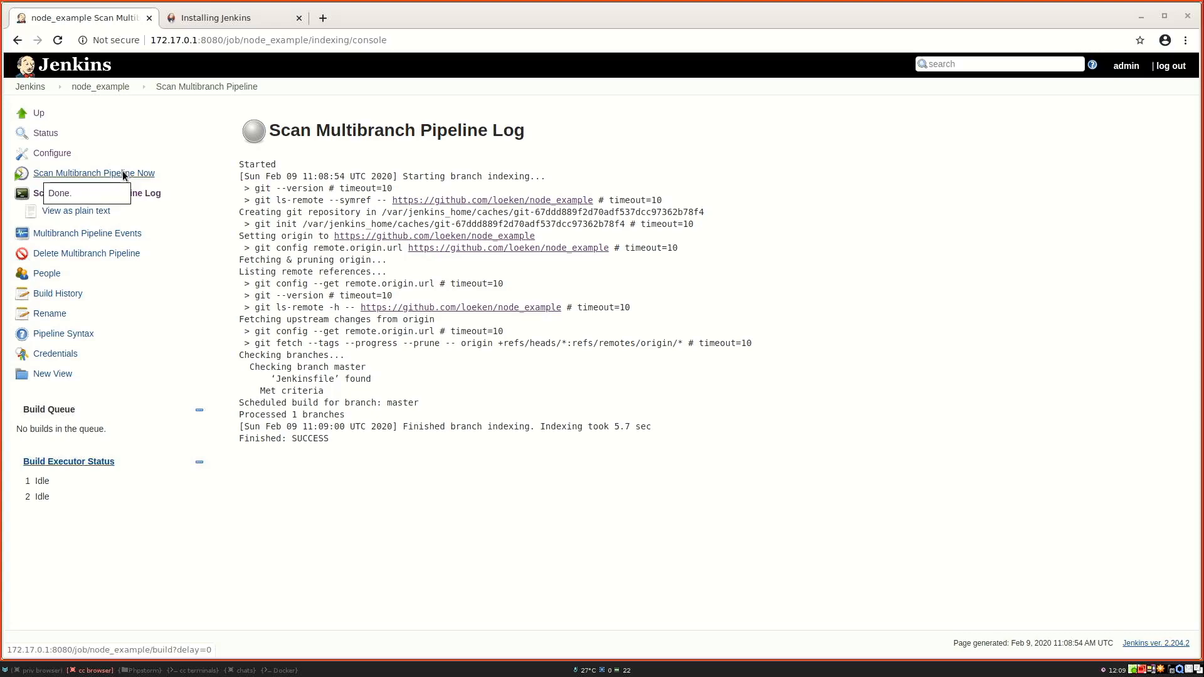
click(191, 19)
click(115, 19)
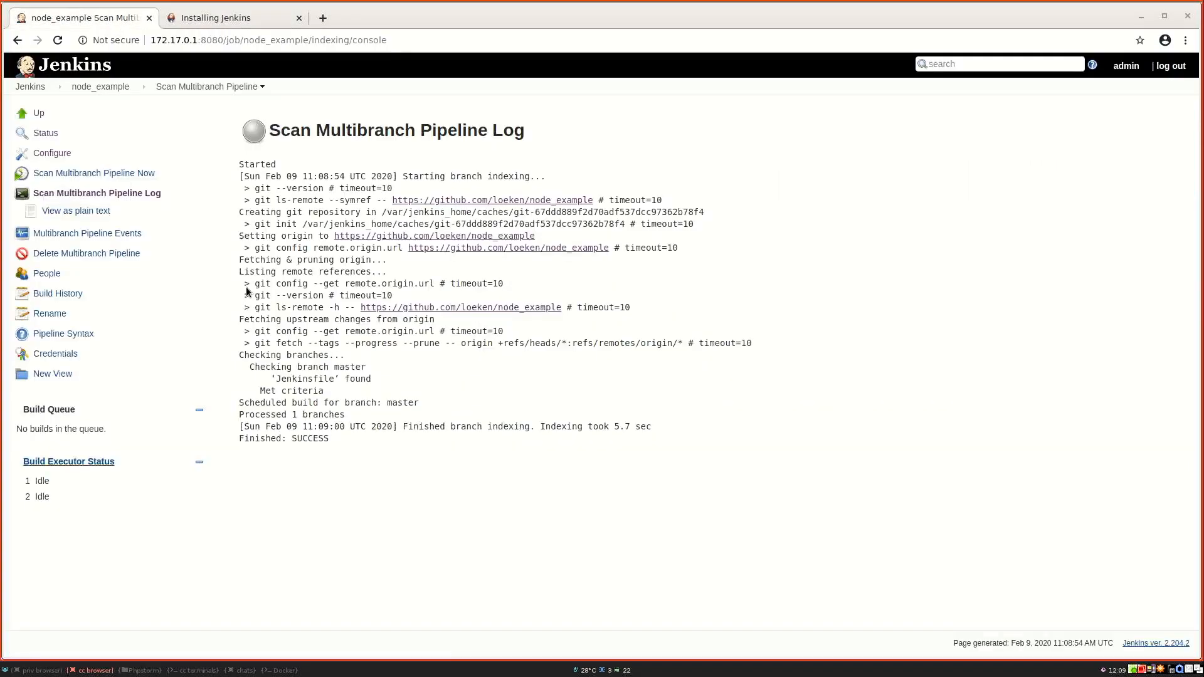
Step: Examine the end of the scan log for the branch check and the scheduled build
drag(251, 296, 365, 481)
click(367, 482)
drag(342, 436, 266, 405)
click(246, 399)
click(422, 406)
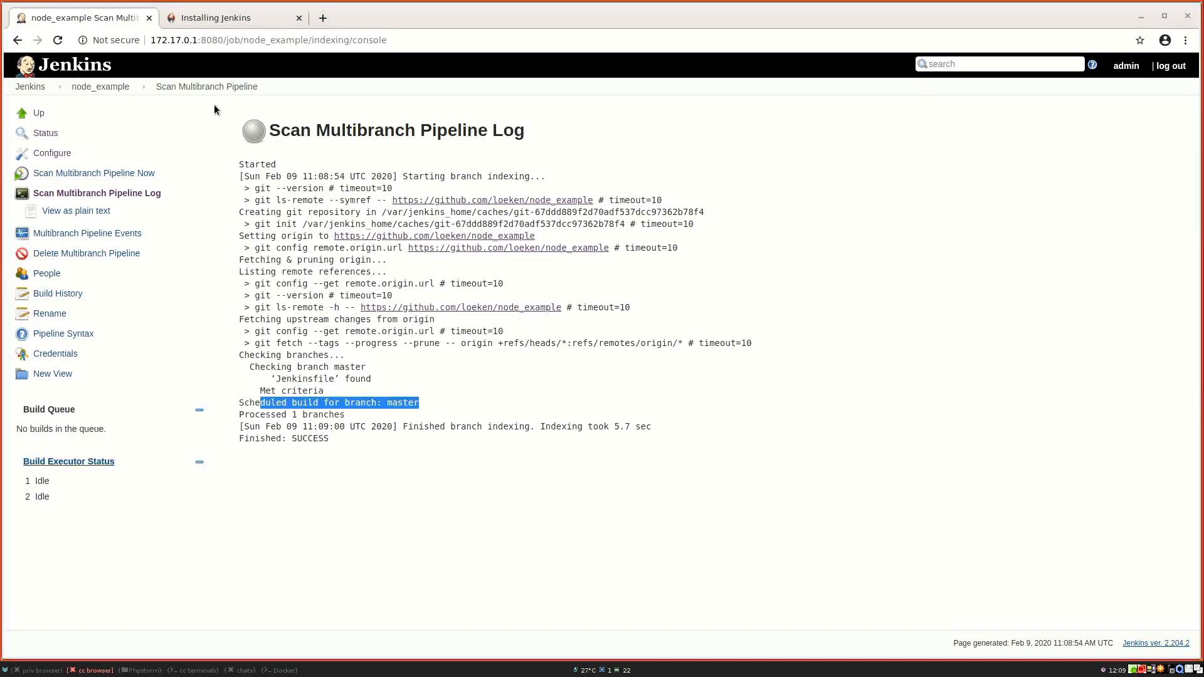
Step: Open the console output of build #1 on the master branch and examine its error and credentials lines
click(104, 86)
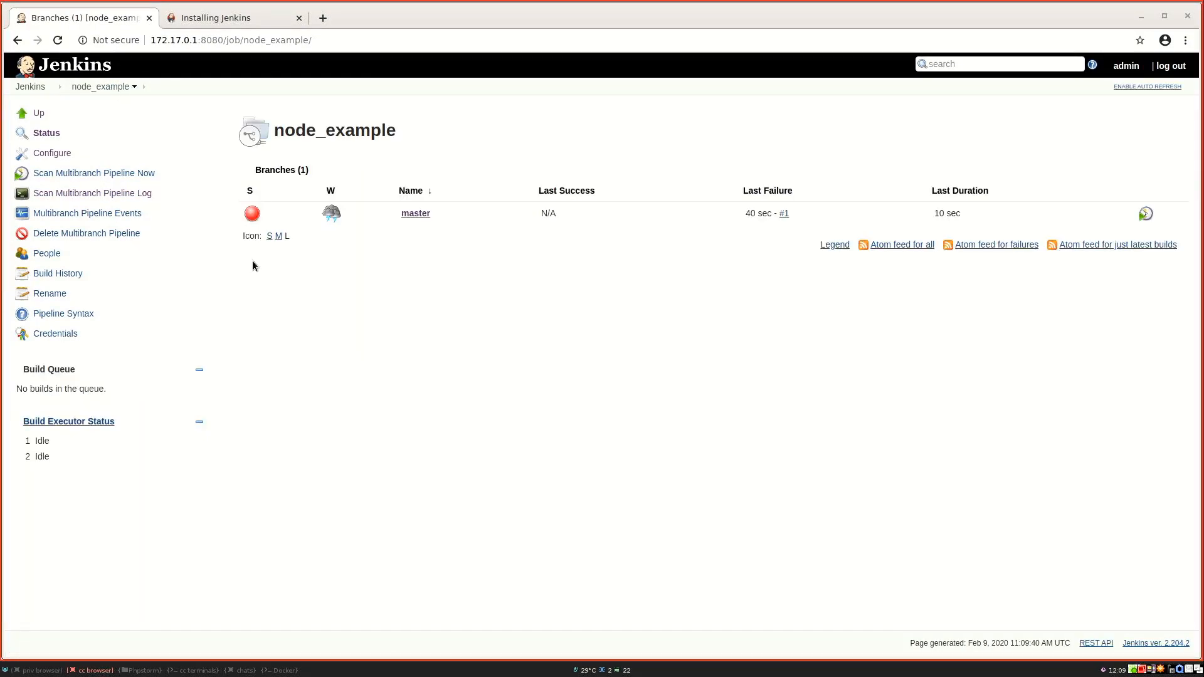
click(409, 215)
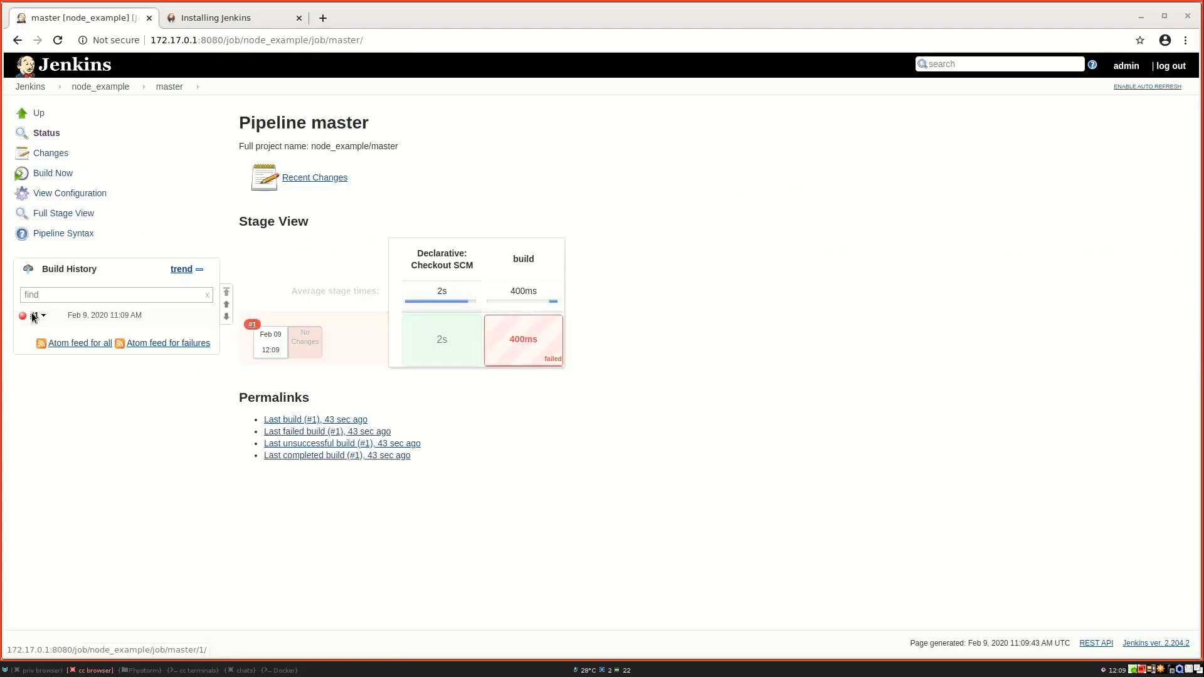
click(34, 316)
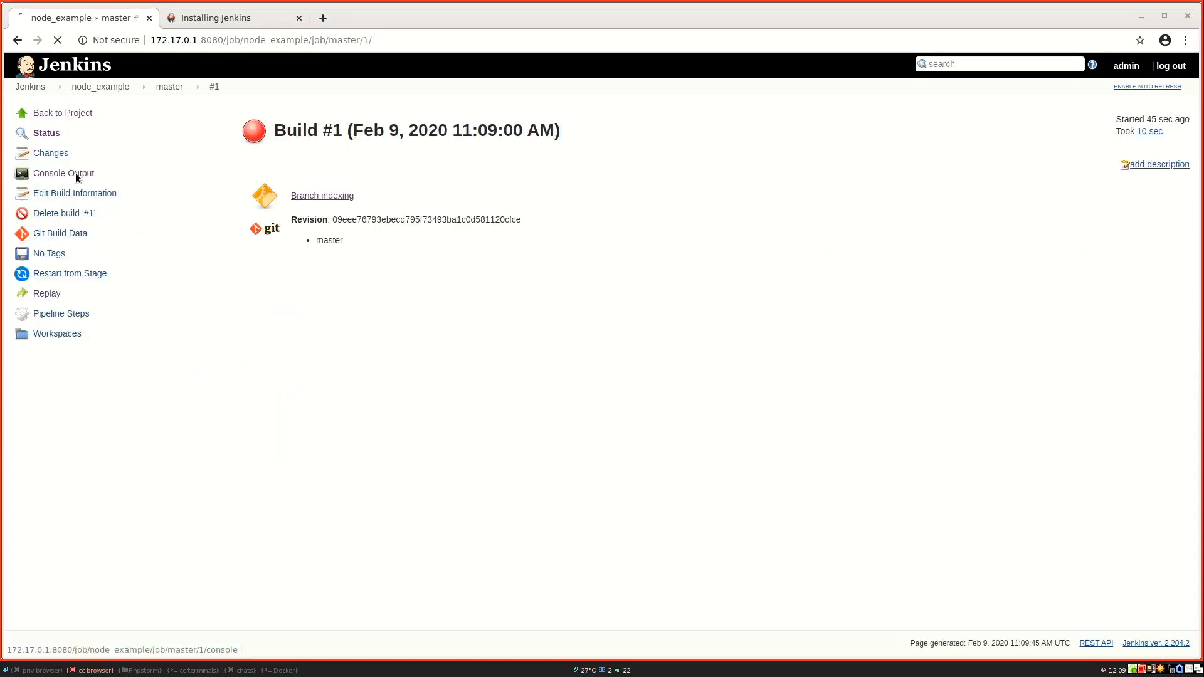
click(75, 173)
scroll(359, 261, down, 5)
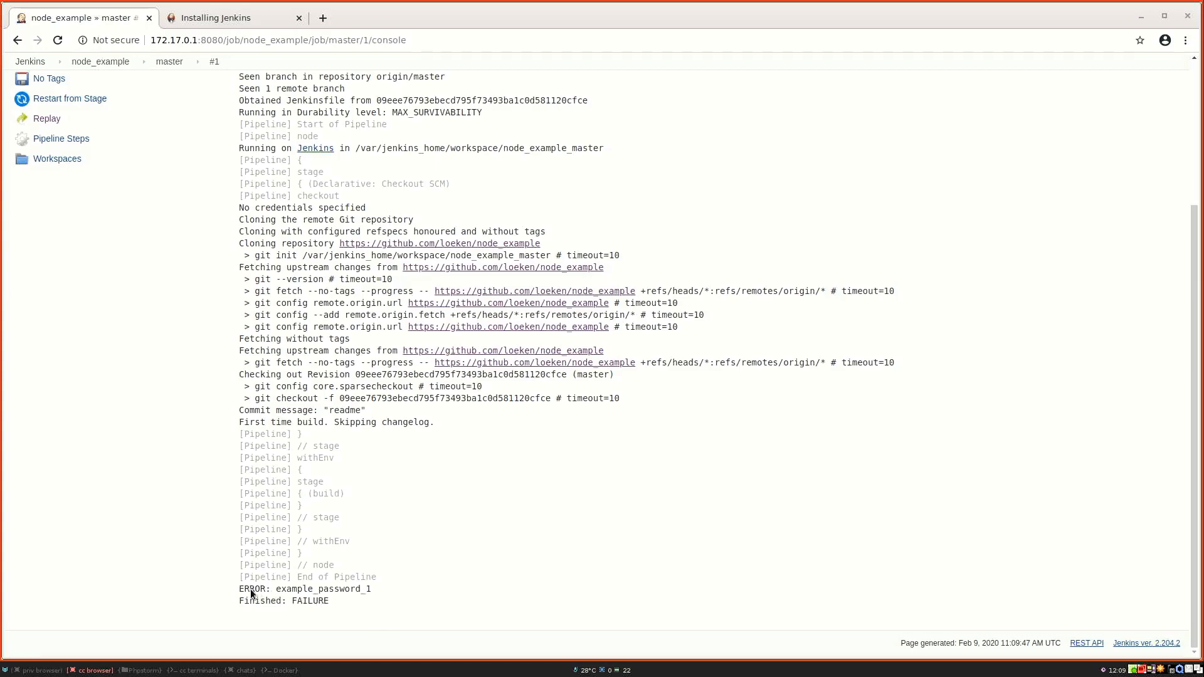
drag(240, 591, 367, 594)
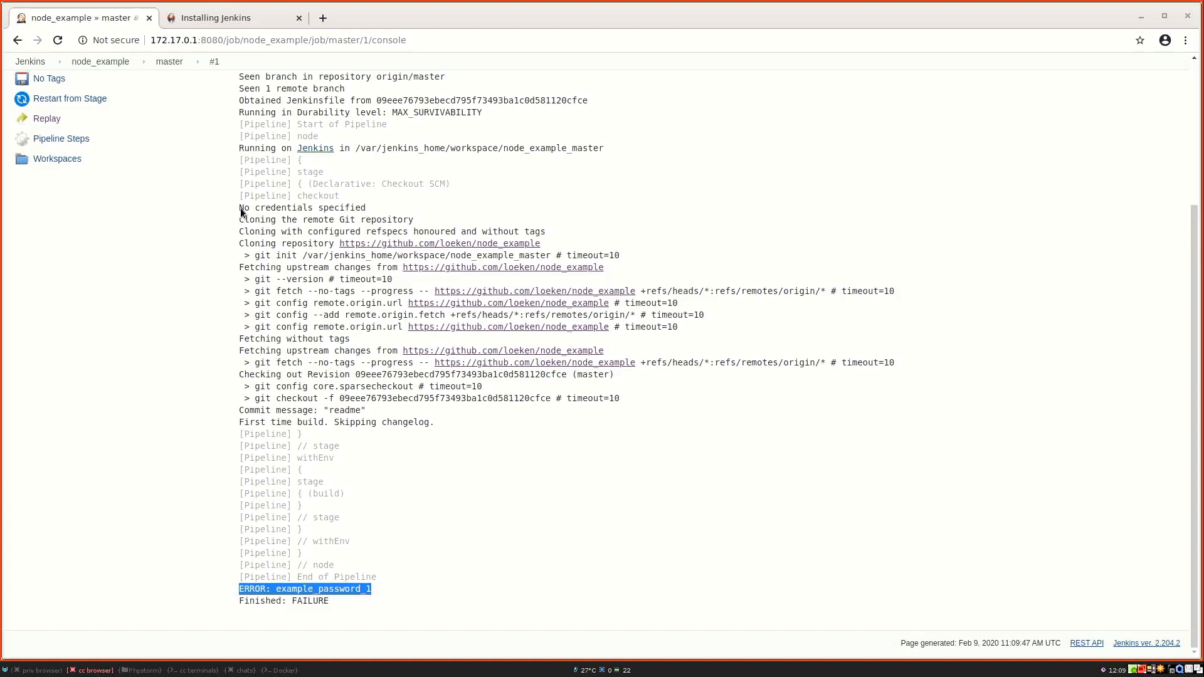
drag(240, 211, 370, 210)
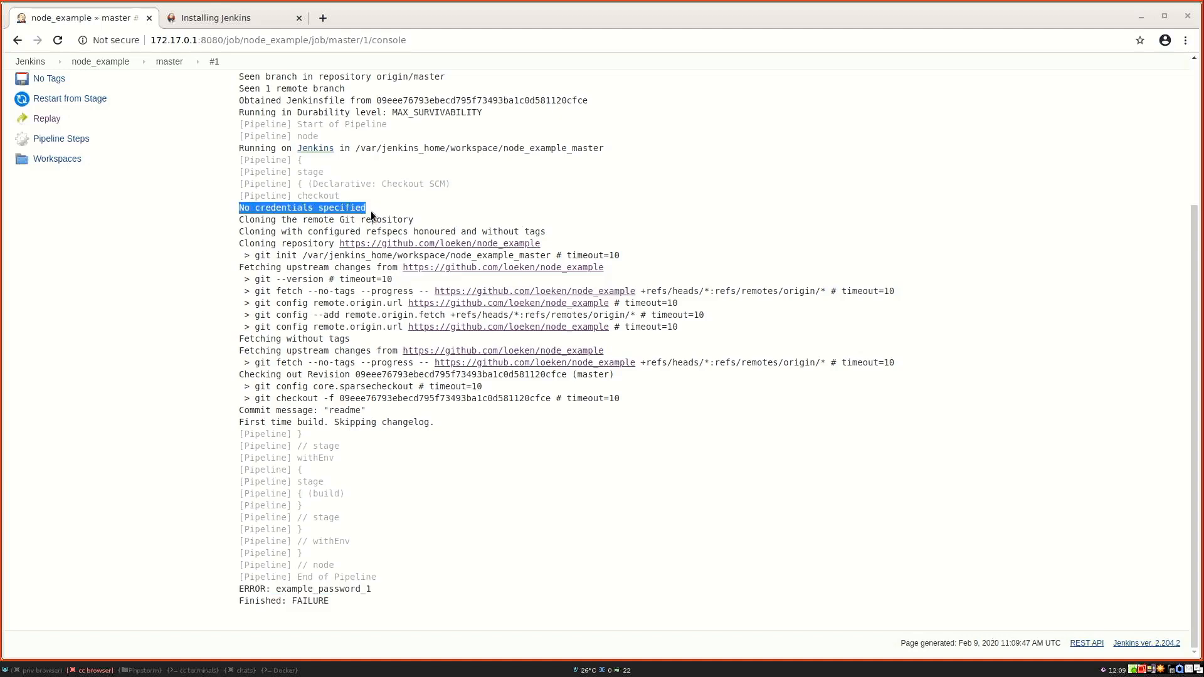
Step: Switch to PhpStorm to check the PASSWORD credentials entry in the Jenkinsfile, and compare it with the error in the Jenkins console output
key(super+3)
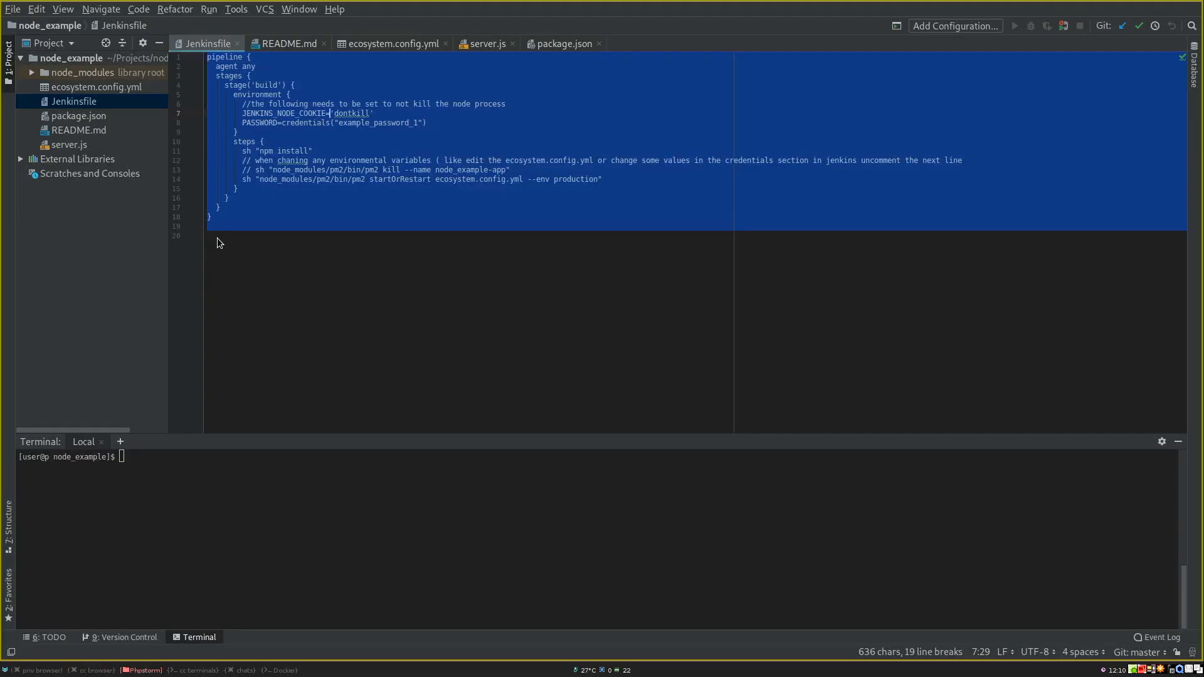
click(265, 194)
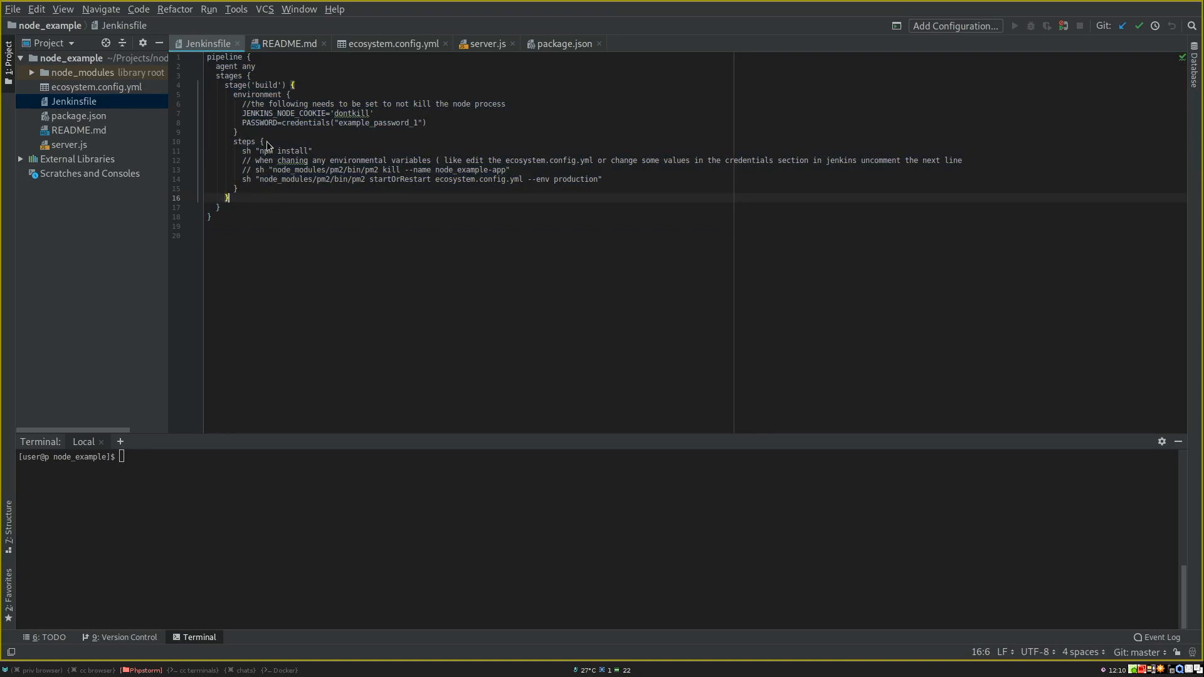
double_click(299, 123)
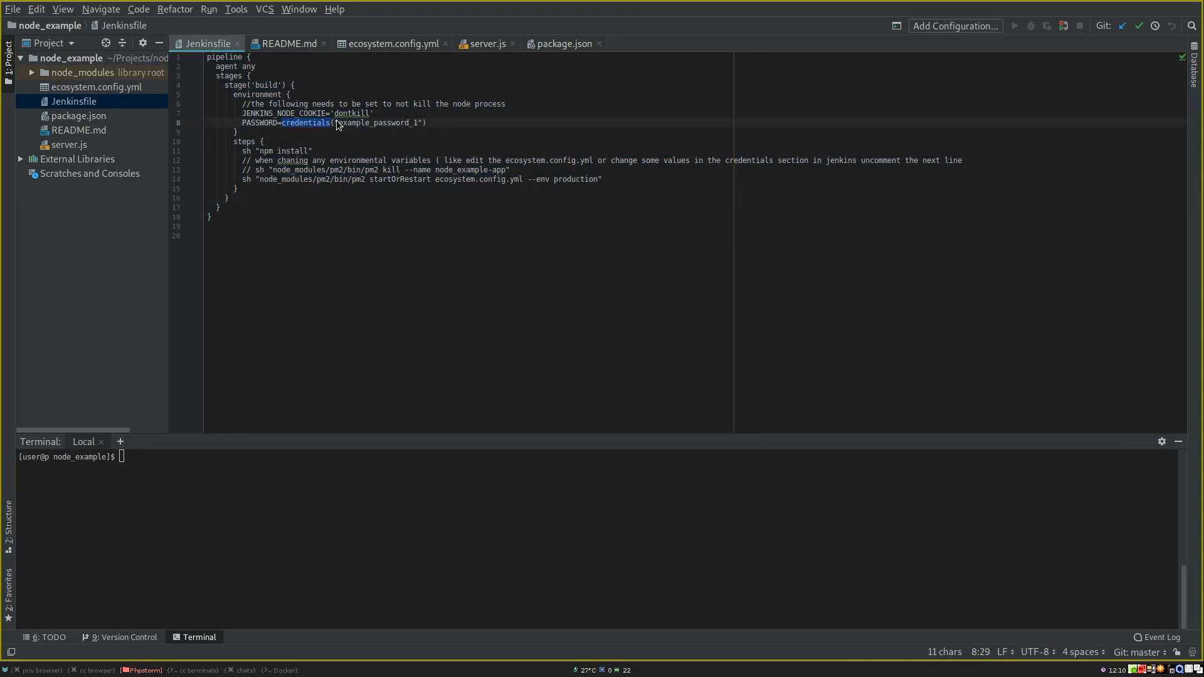
double_click(393, 122)
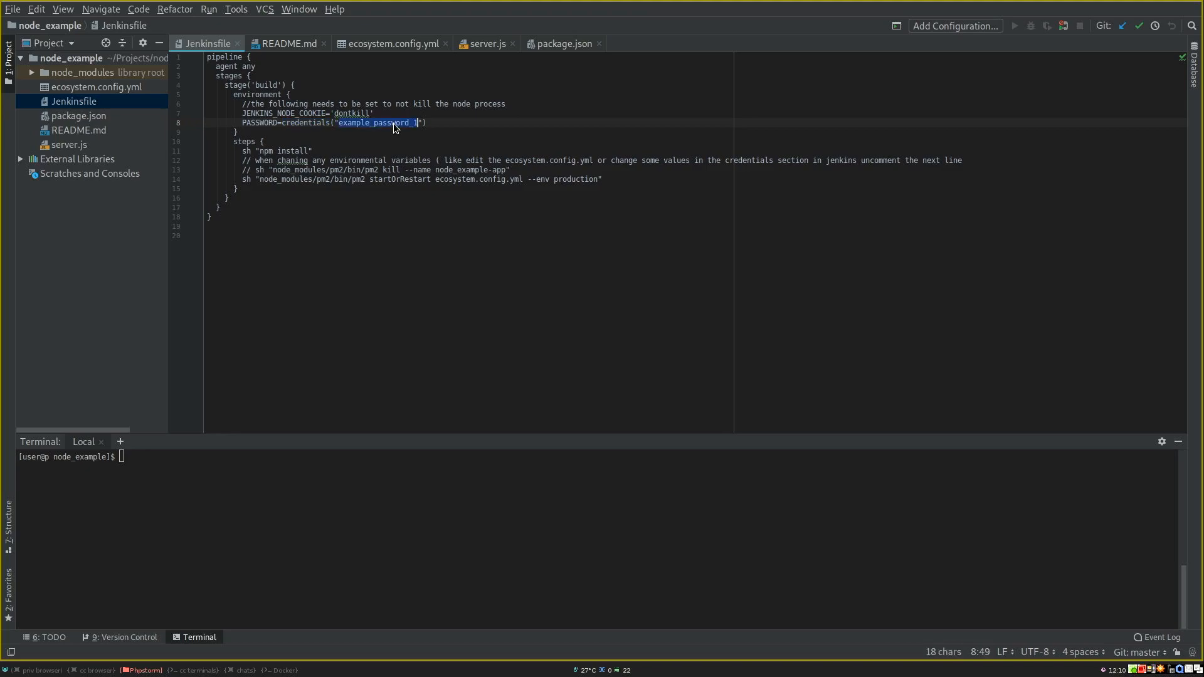
key(super+2)
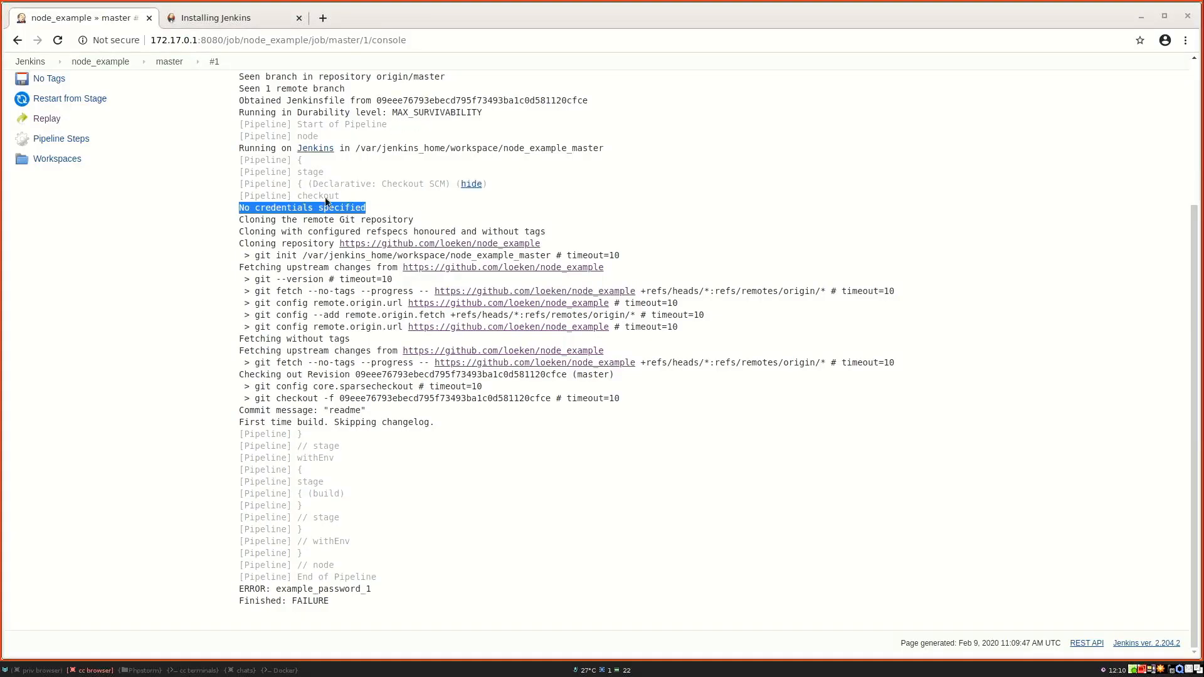
double_click(289, 590)
Step: Open the Jenkins dashboard in a separate tab and start adding a new credential to the global domain
scroll(128, 254, up, 3)
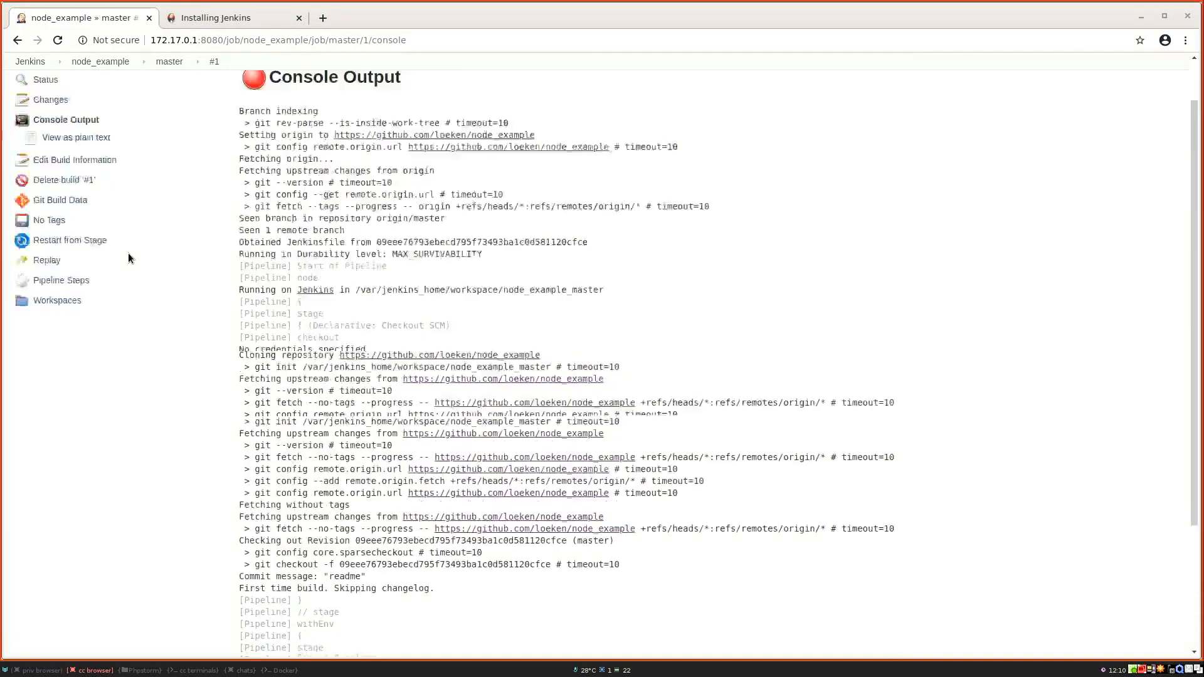
right_click(39, 92)
click(88, 99)
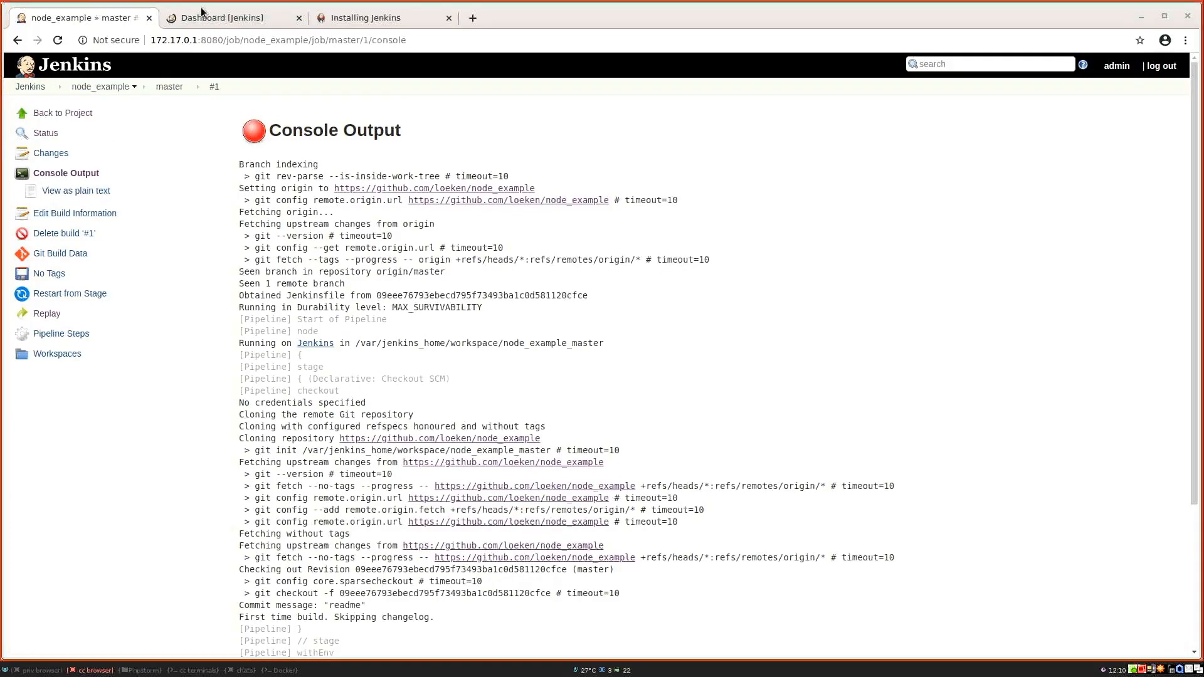
click(188, 18)
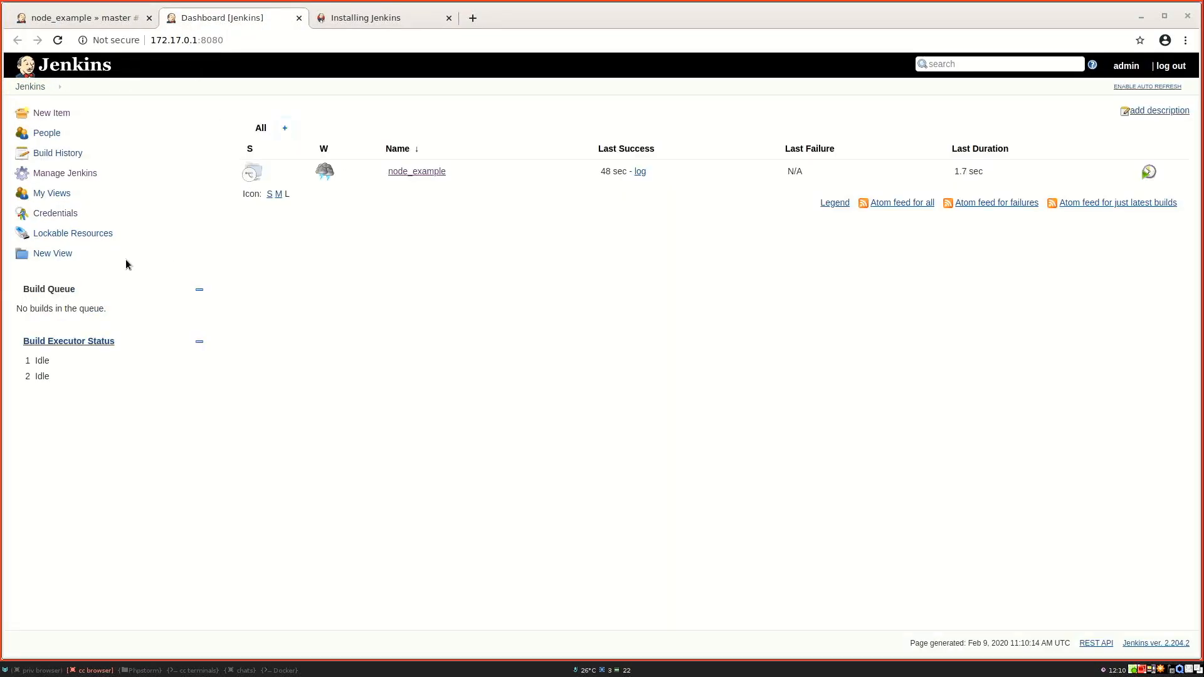
click(53, 215)
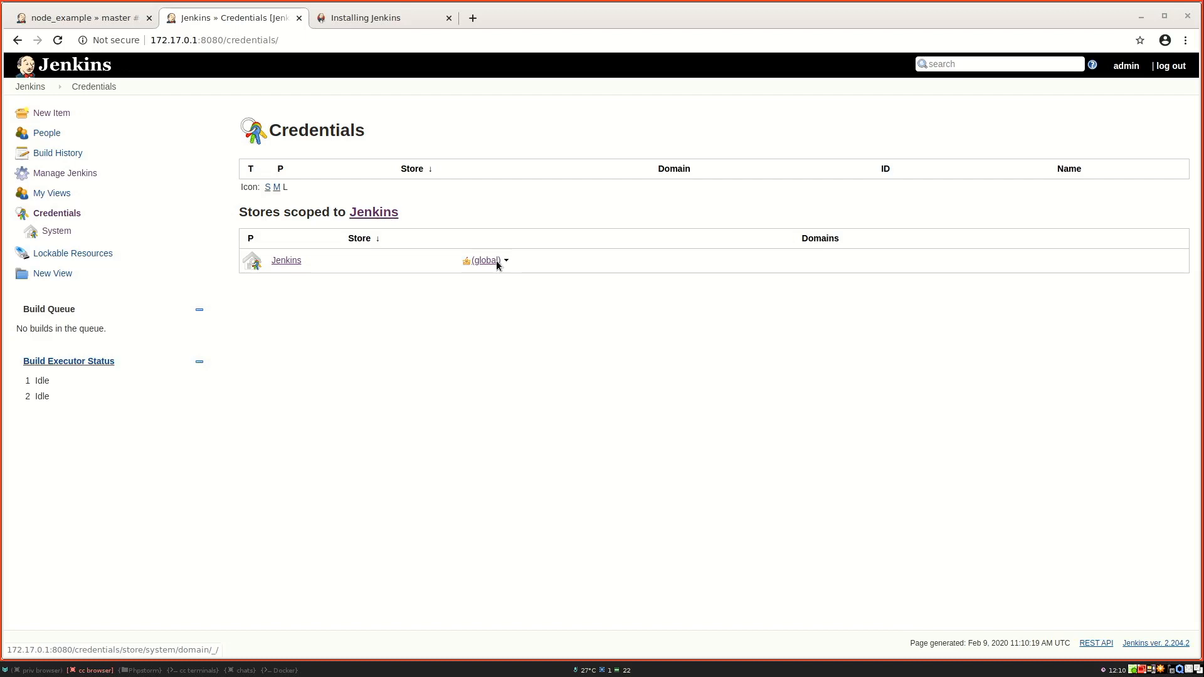
click(505, 260)
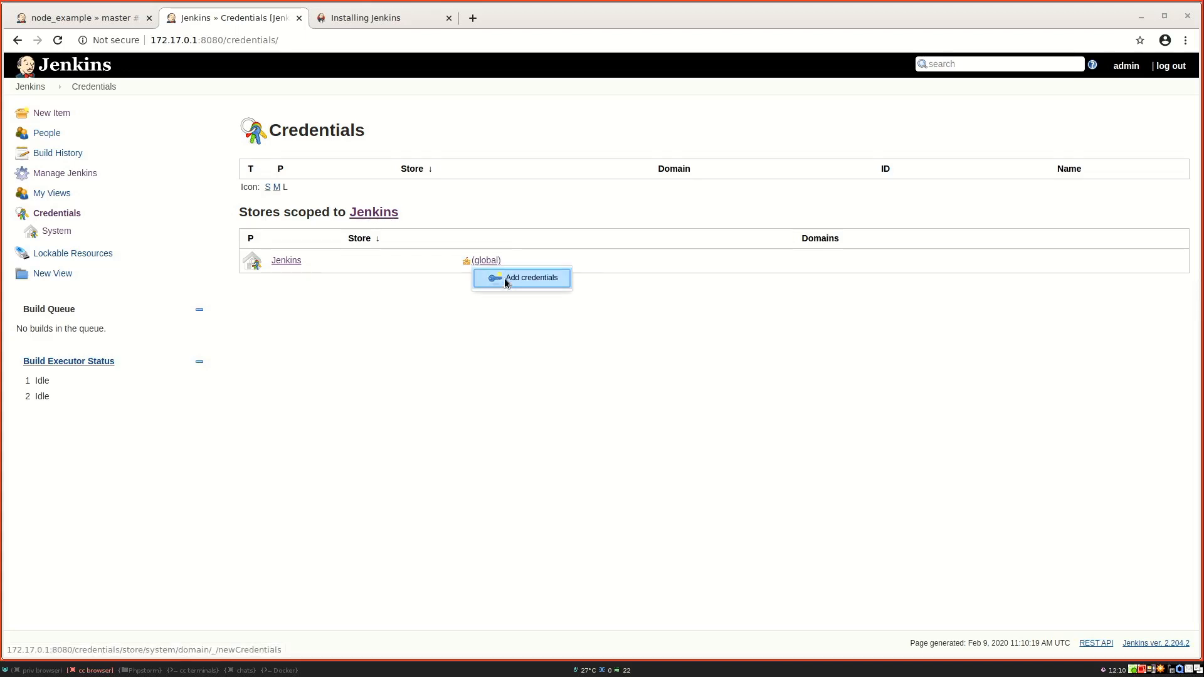
click(505, 278)
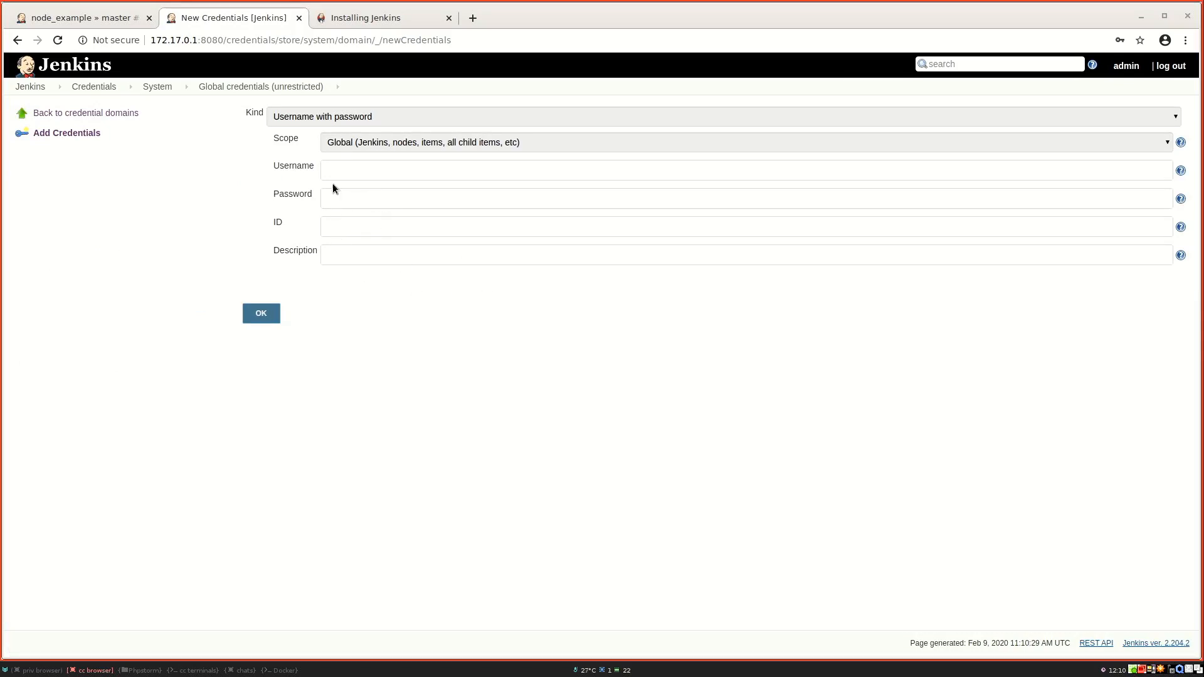
Step: Create a global Secret text credential: enter the secret value, set the ID to example_password_1, and save it
click(291, 115)
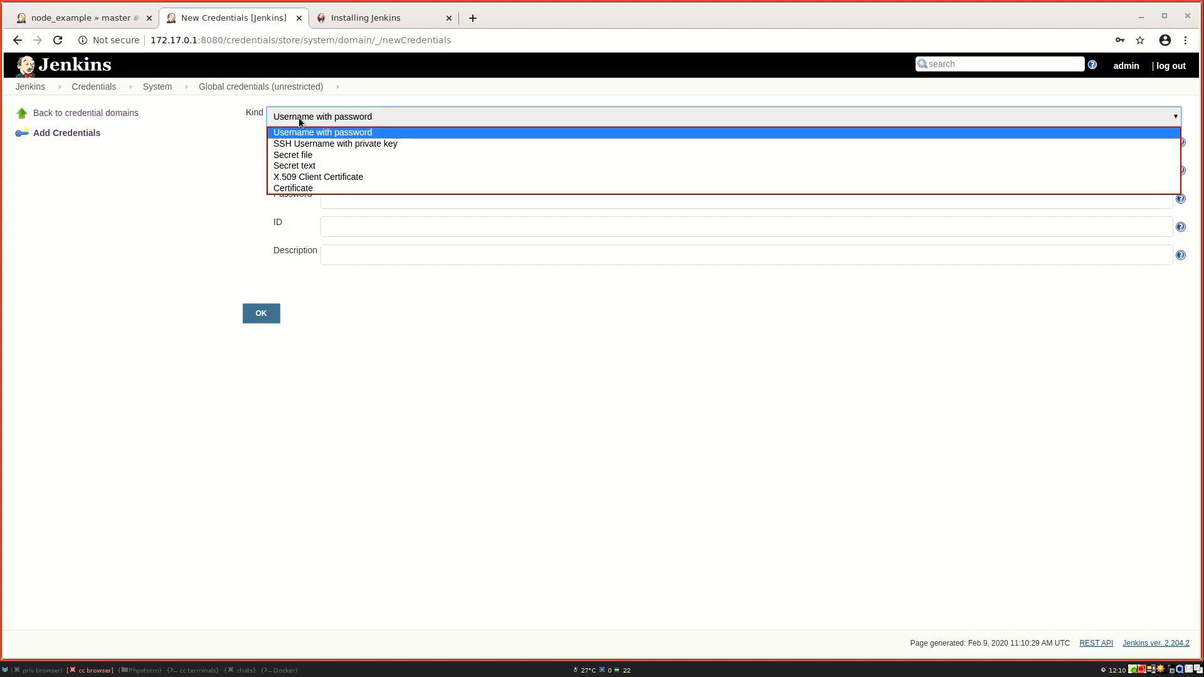
click(301, 165)
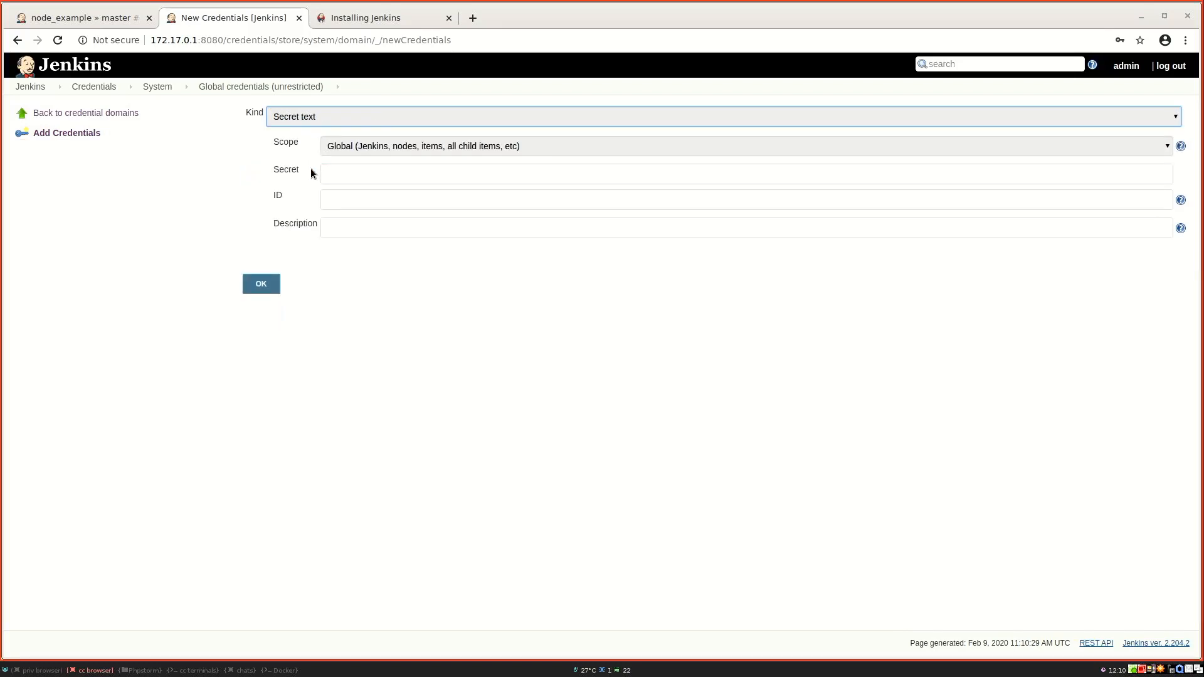
click(349, 174)
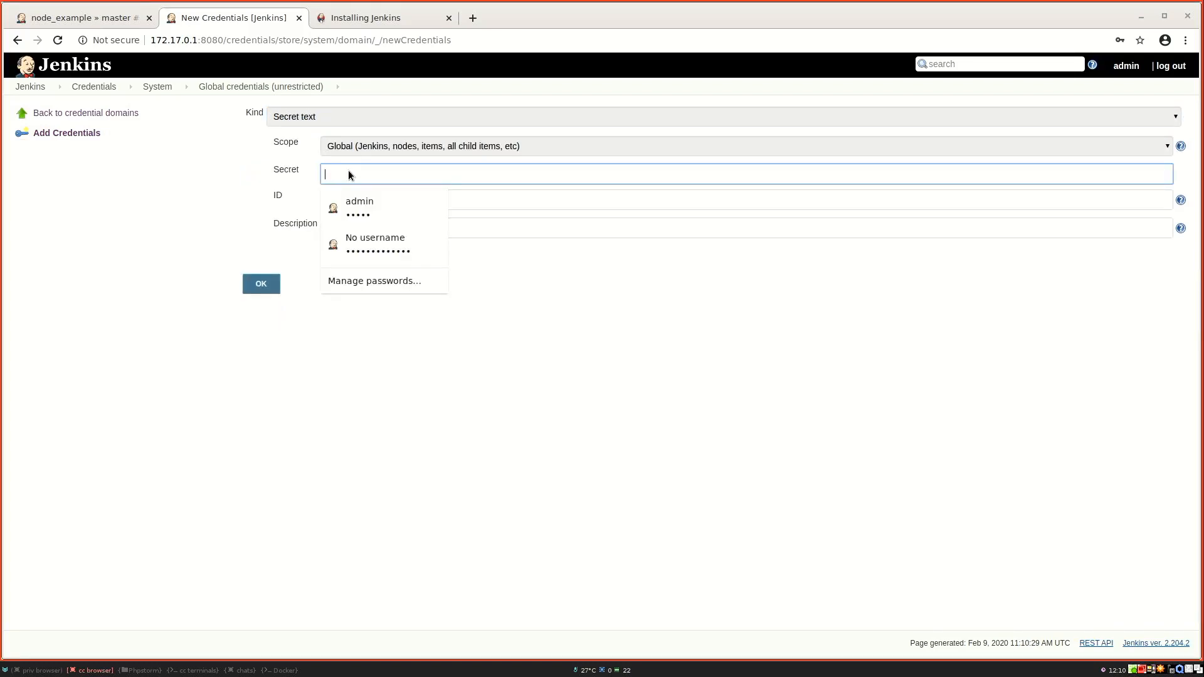
text(******)
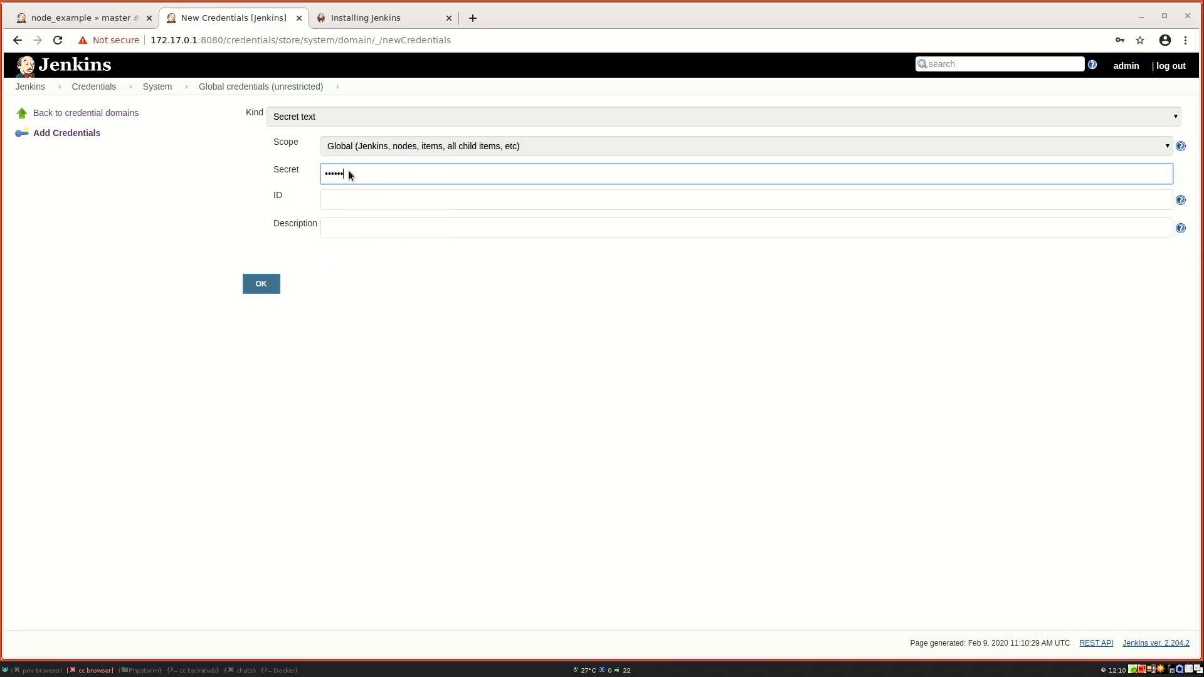
text(************)
click(334, 203)
text(example_password_1)
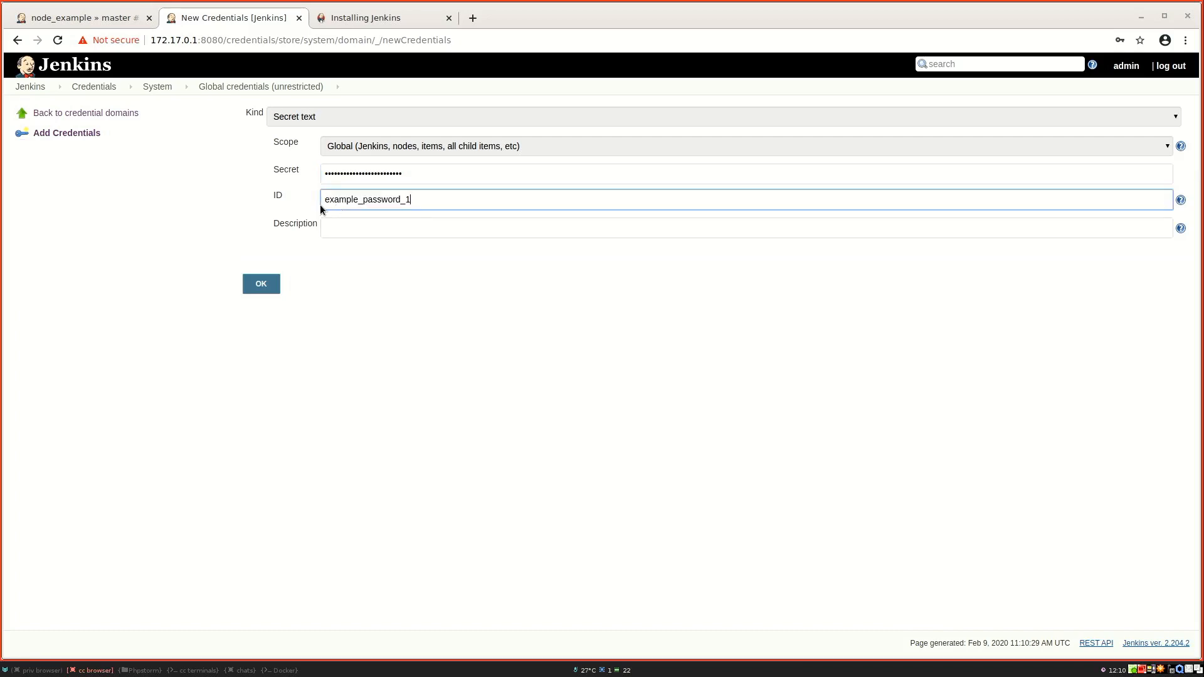
double_click(321, 202)
click(268, 285)
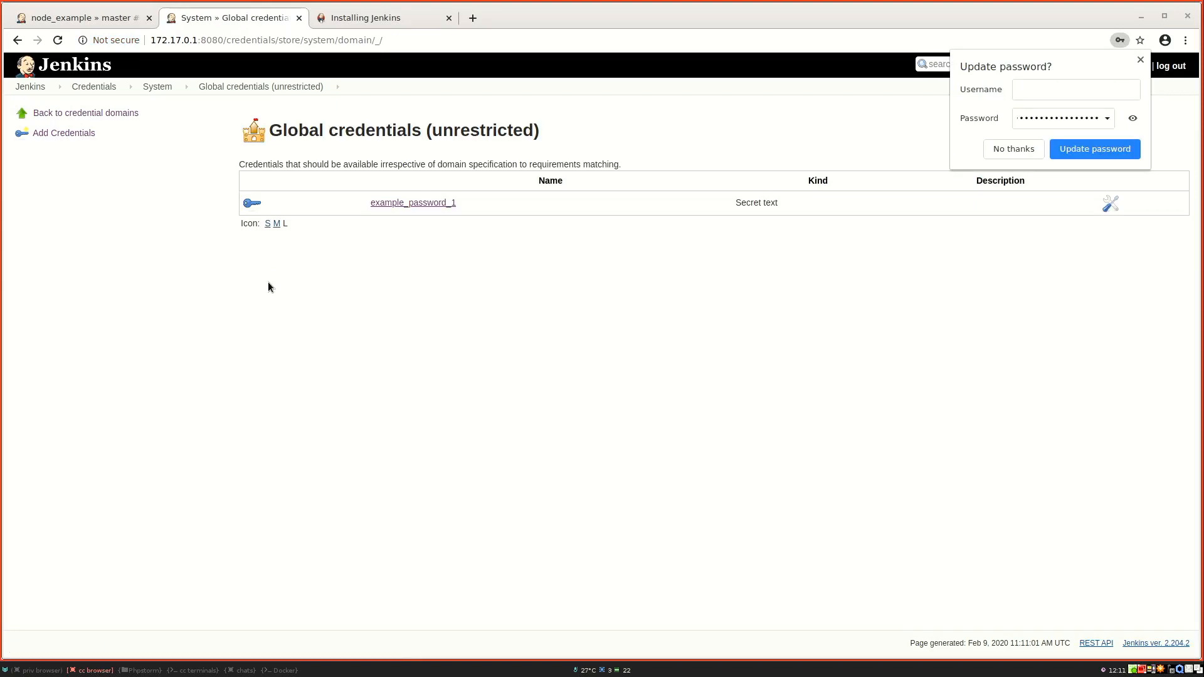
Step: Return to the node_example master pipeline from the build #1 console and start a new build
click(103, 21)
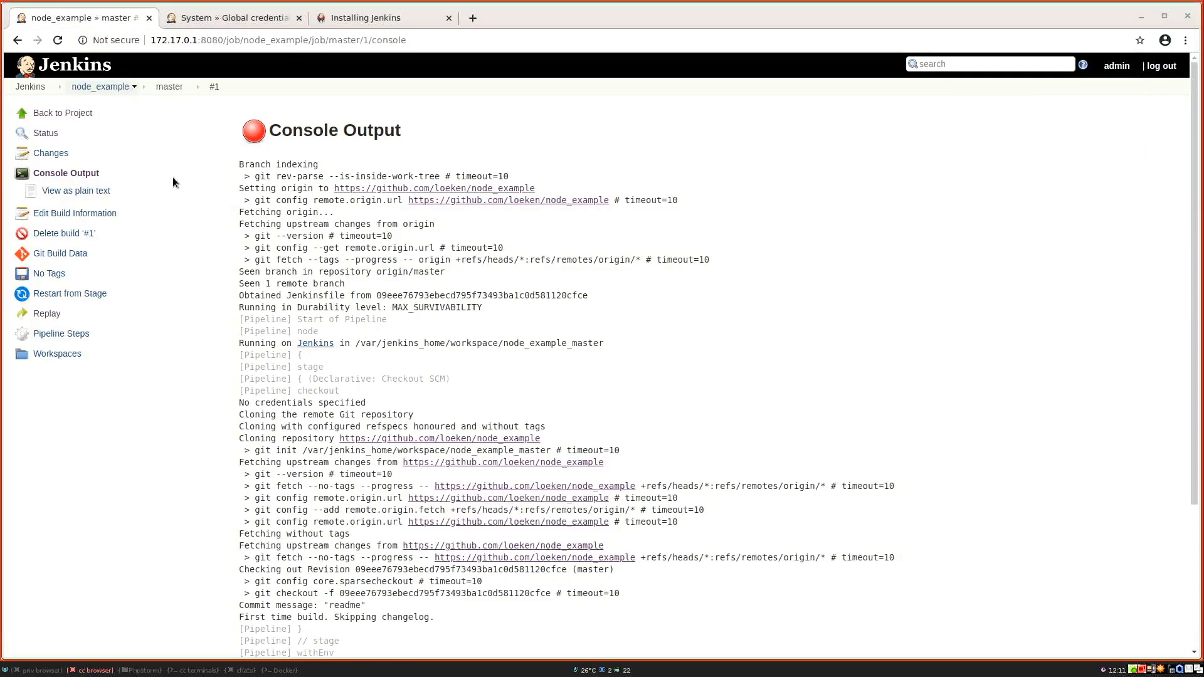
click(65, 114)
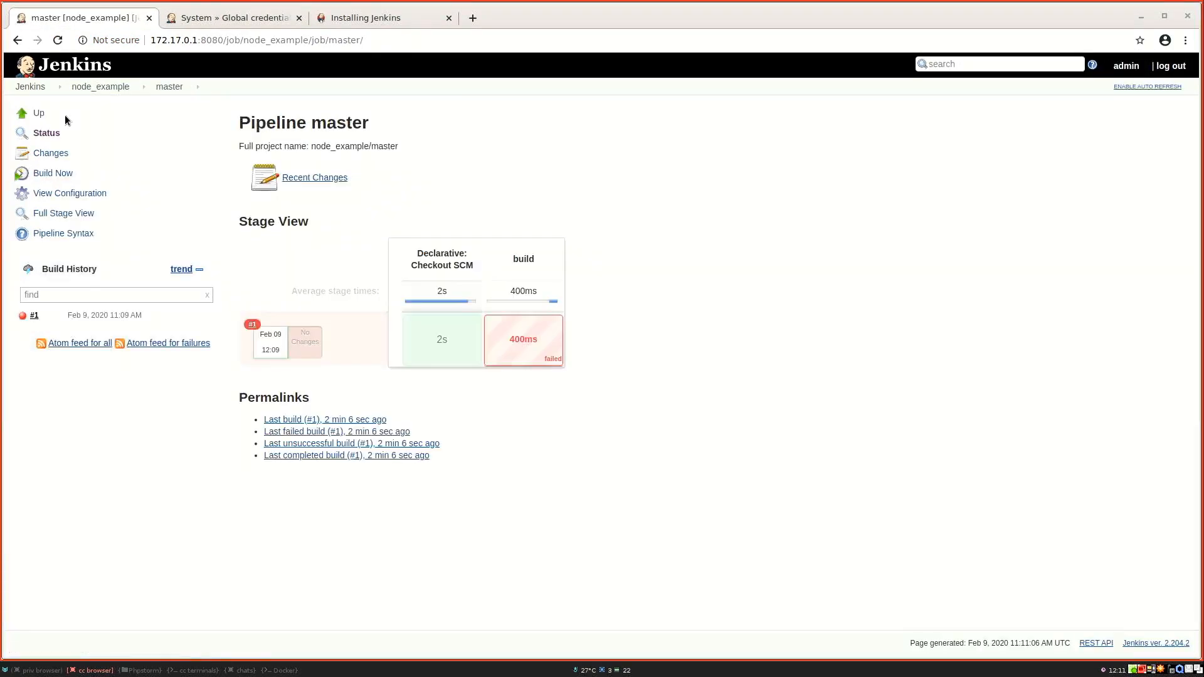
click(56, 172)
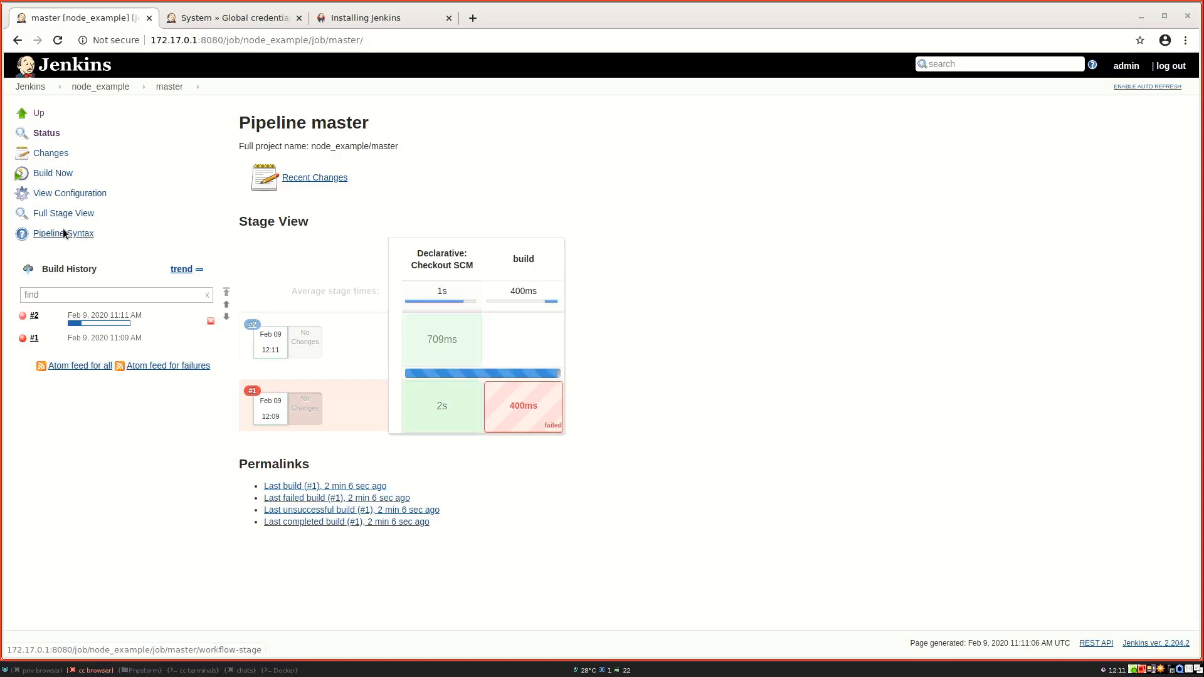
Step: Open the console output of build #2 and examine the result of its npm install command
click(34, 315)
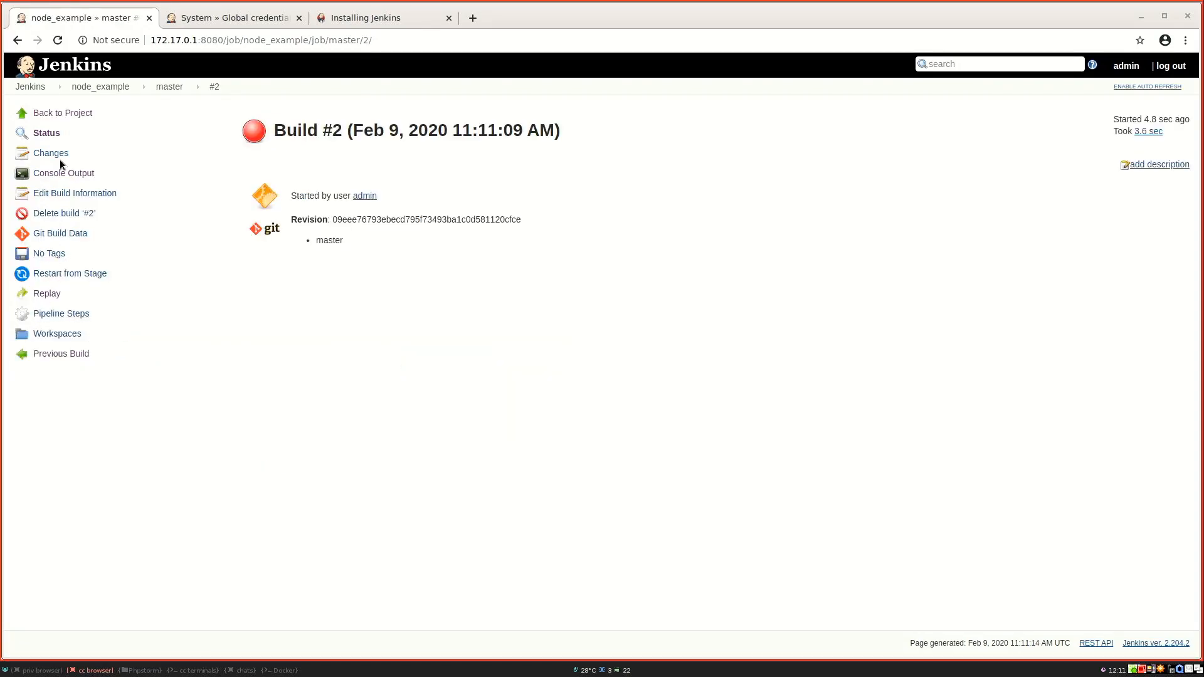
click(58, 174)
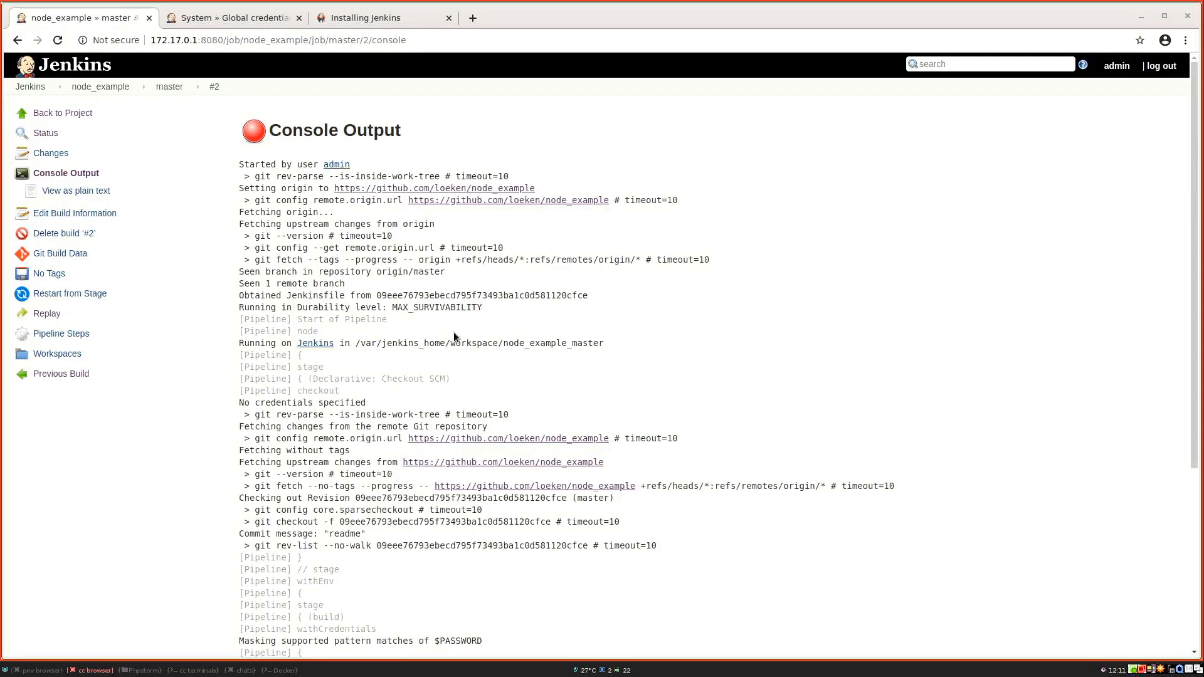
scroll(450, 329, down, 1)
scroll(451, 329, down, 5)
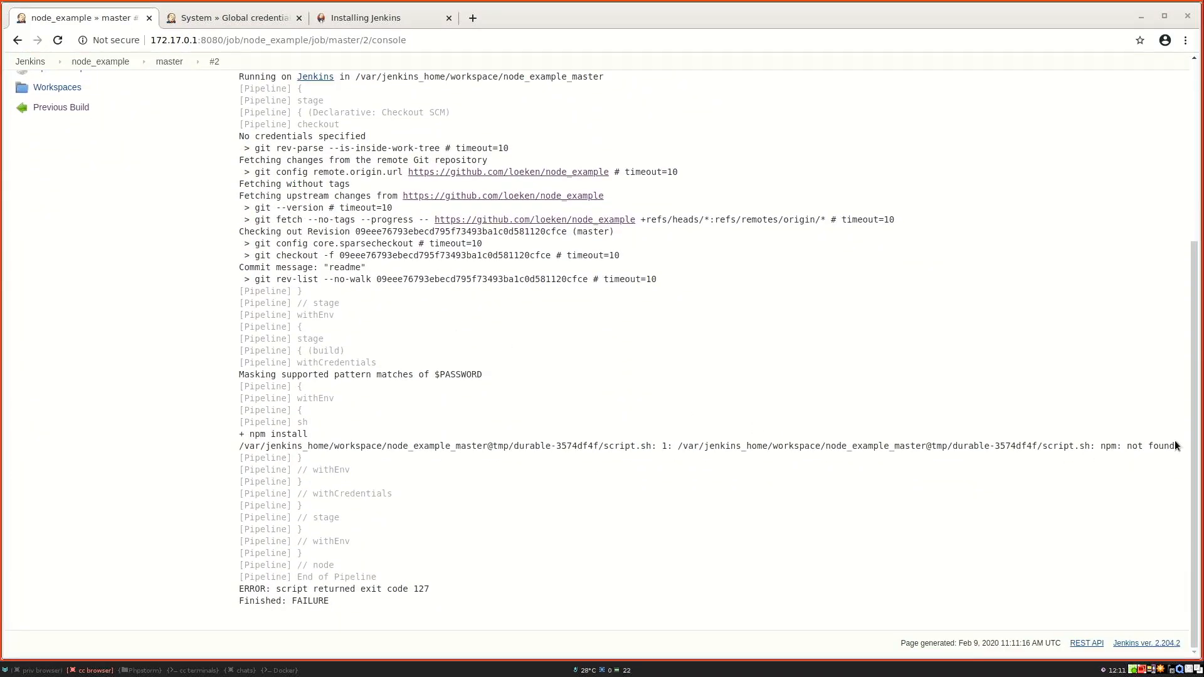
drag(1181, 446, 994, 434)
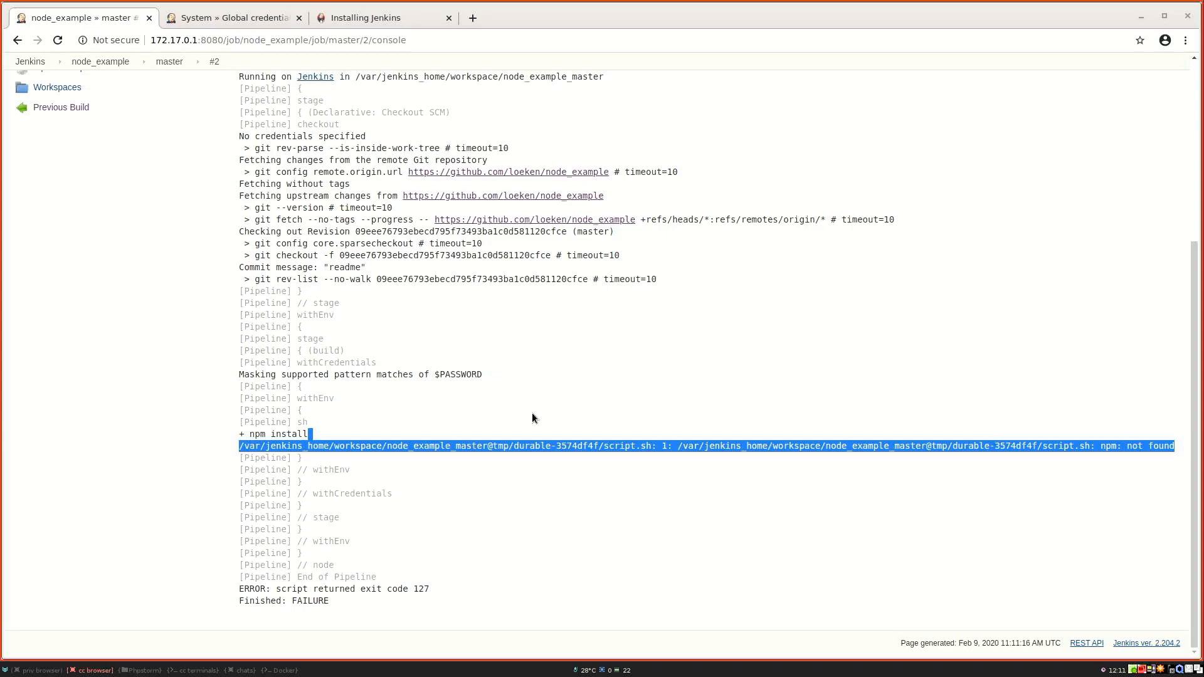
Step: Switch to the Docker host terminal and open a root shell in the container with docker exec -it --user root jenkins /bin/bash
key(super+6)
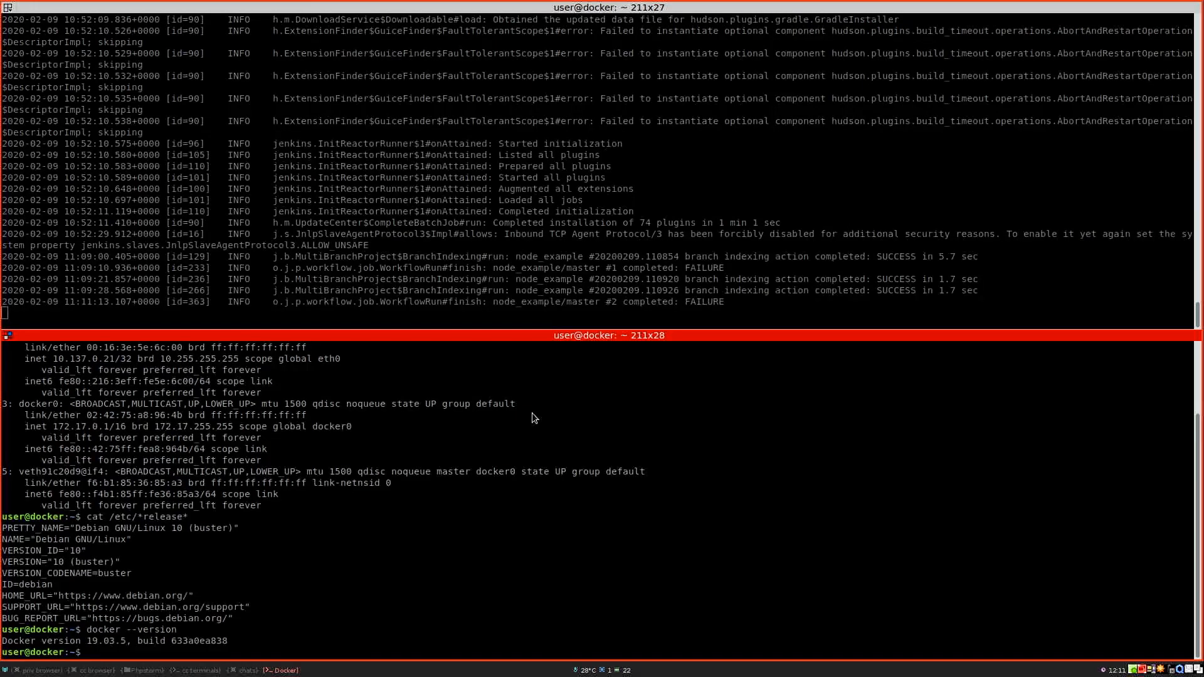
key(super+1)
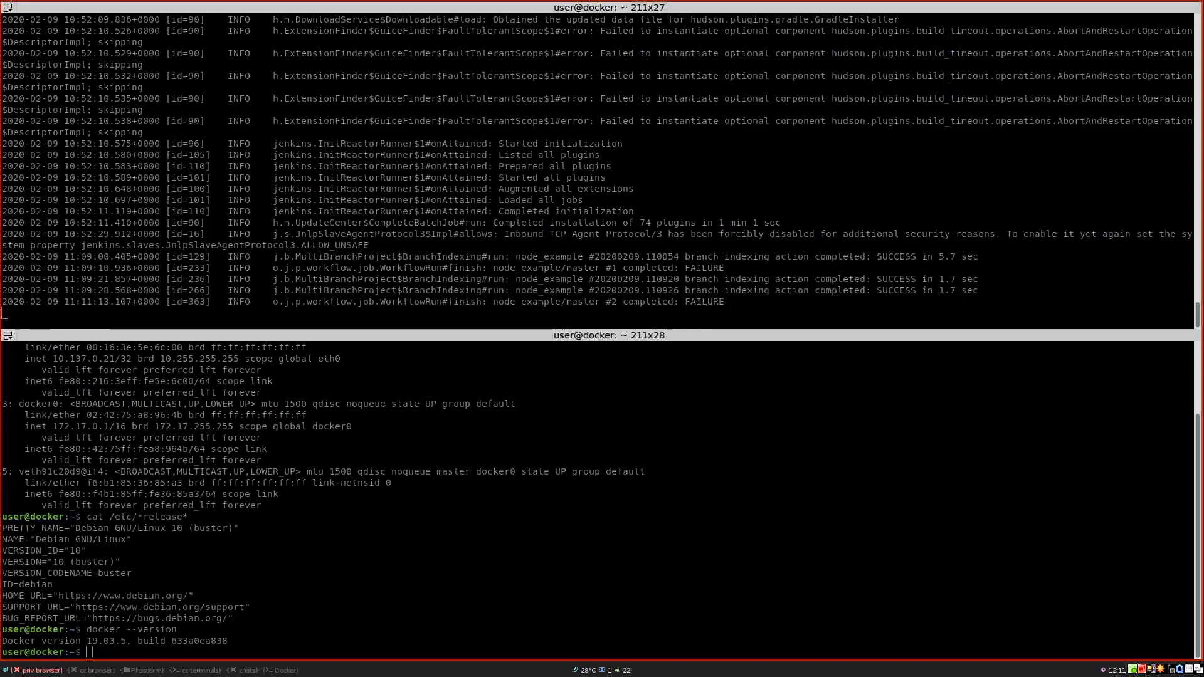
click(413, 546)
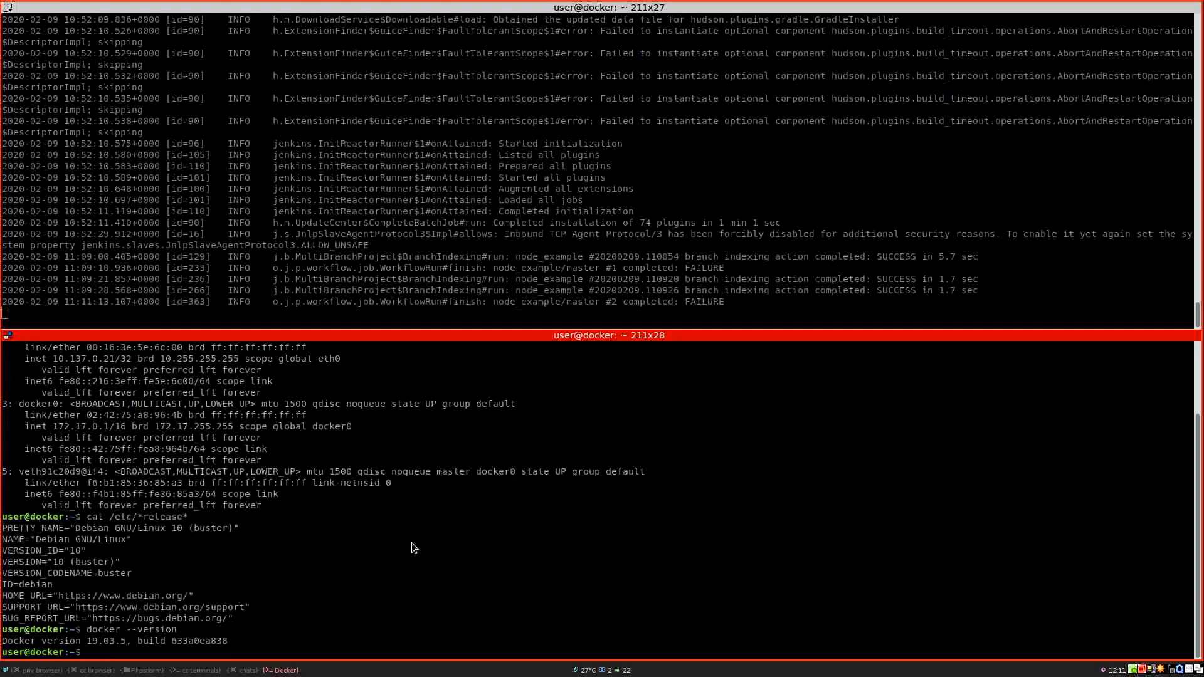
key(ctrl+shift+v)
text(docker exec -it --user root jenkins /bin/bash)
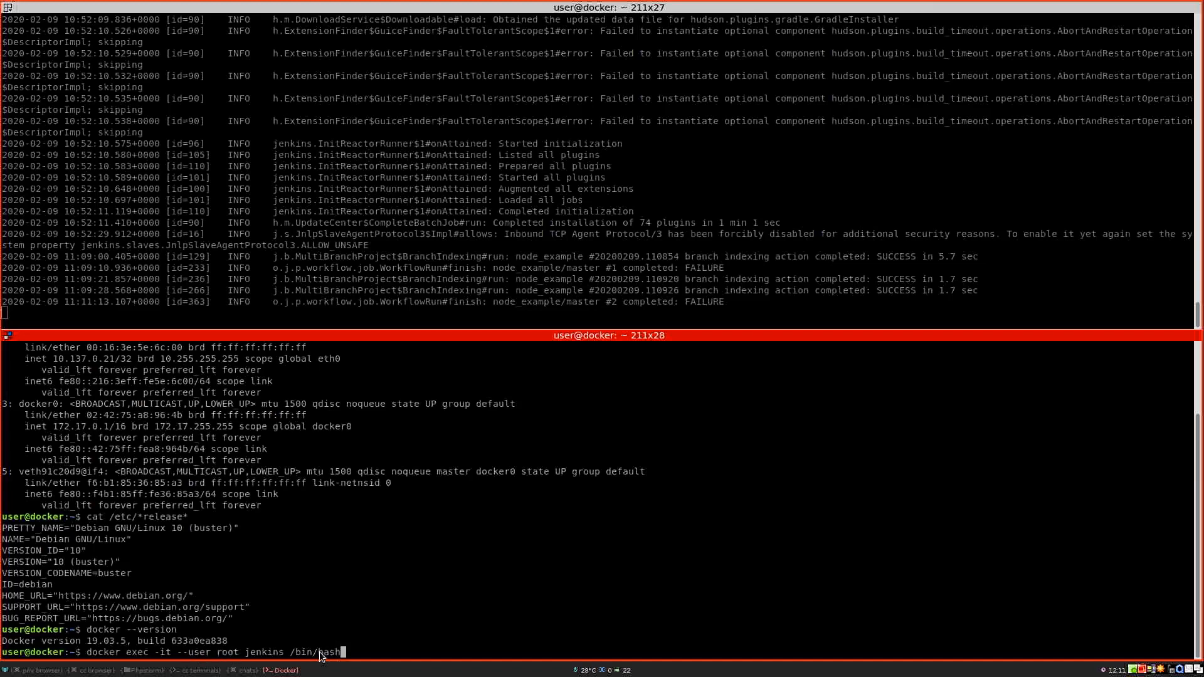
key(Return)
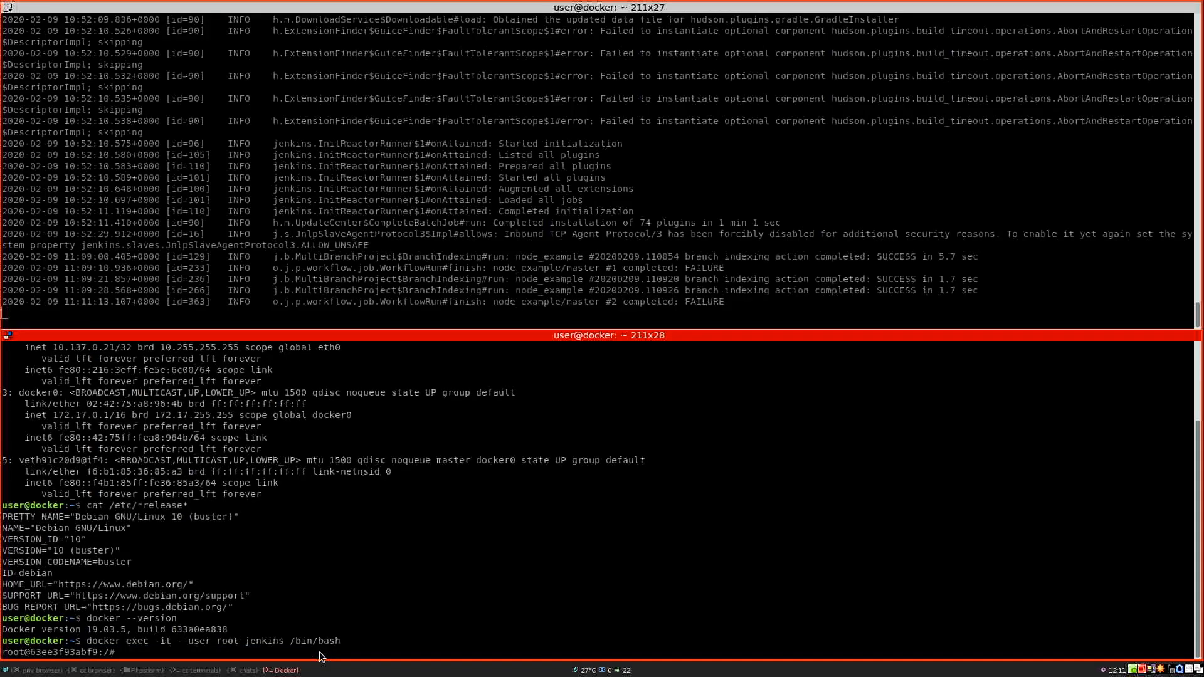
text(curl -sL https://deb.nodeour)
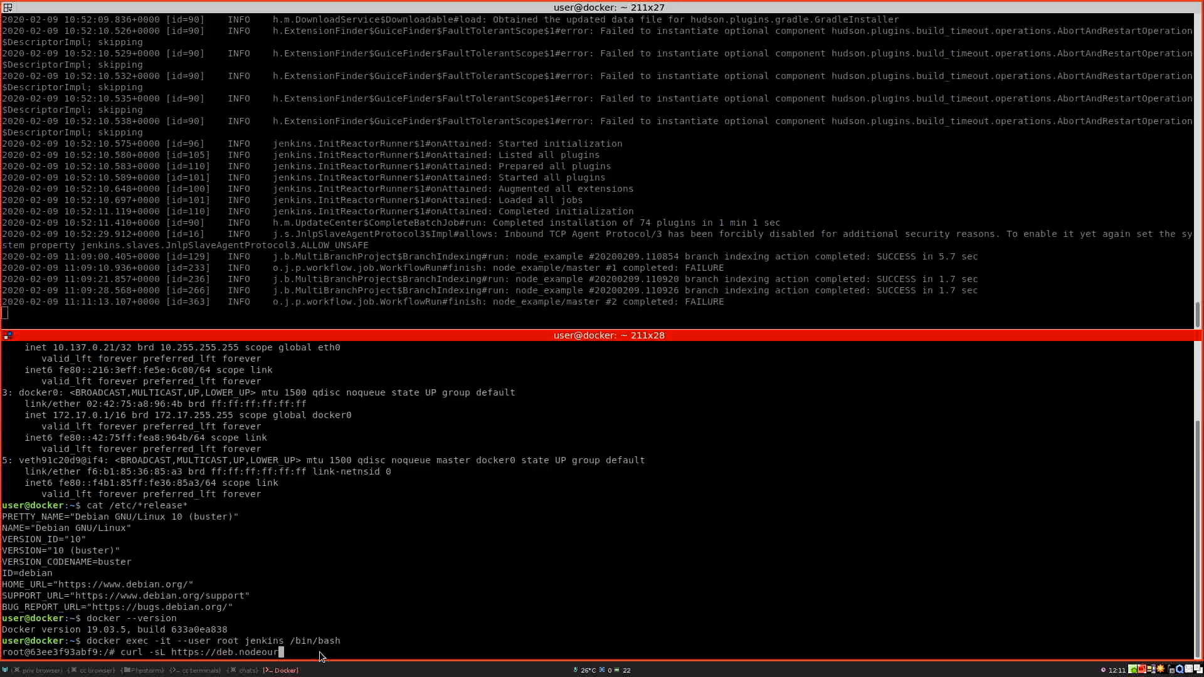
key(BackSpace)
key(BackSpace)
key(BackSpace)
text(source.com/setuP)
key(BackSpace)
text(p_12.x | bash -)
key(Return)
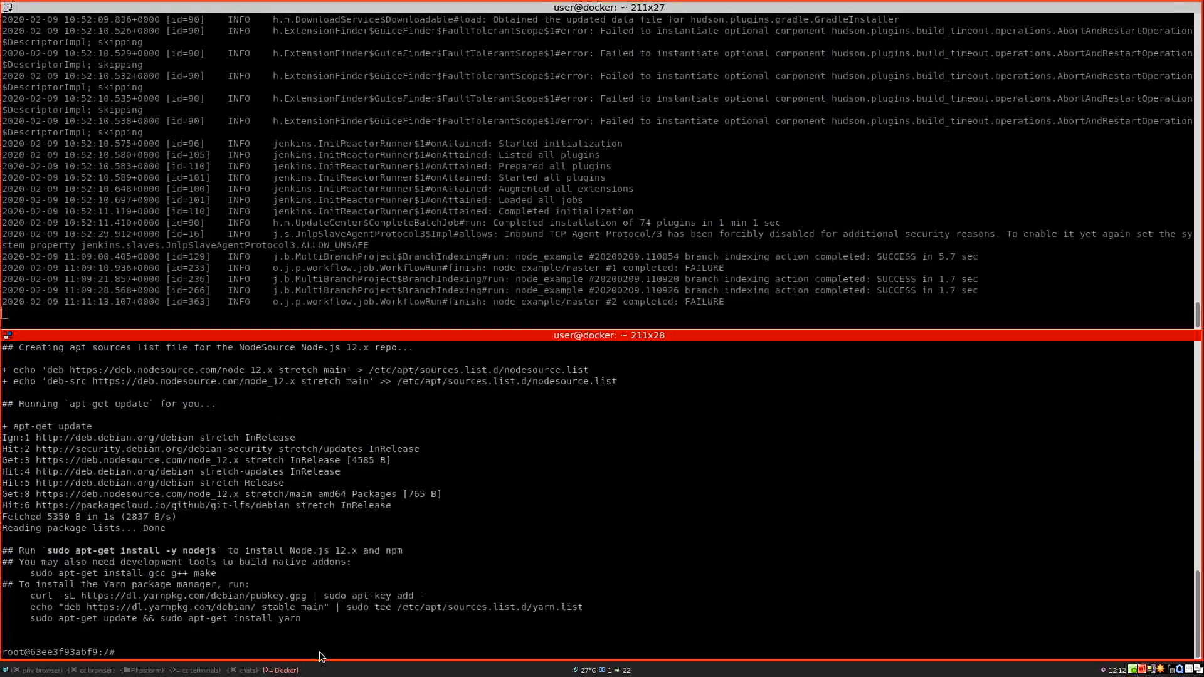
Step: Display the contents of /etc/apt/sources.list.d/nodesource.list and check its repository entries
text(cat /etc/apt/sources.list.d/)
key(Tab)
key(Tab)
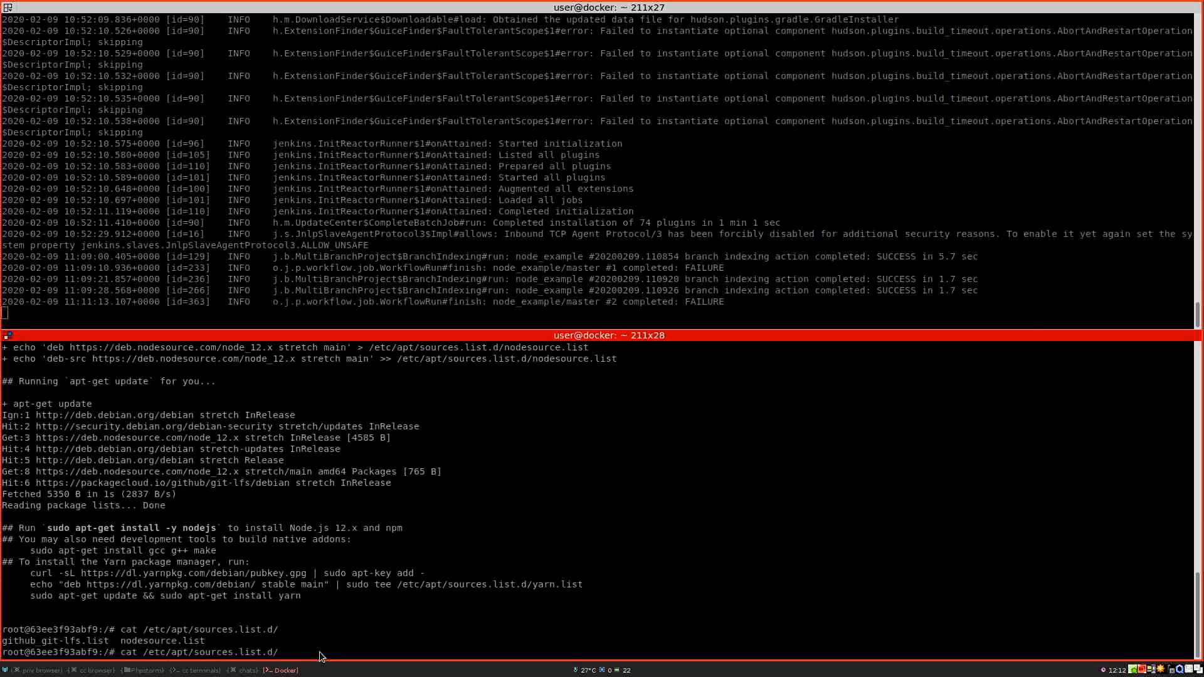
text(n)
key(Tab)
key(Return)
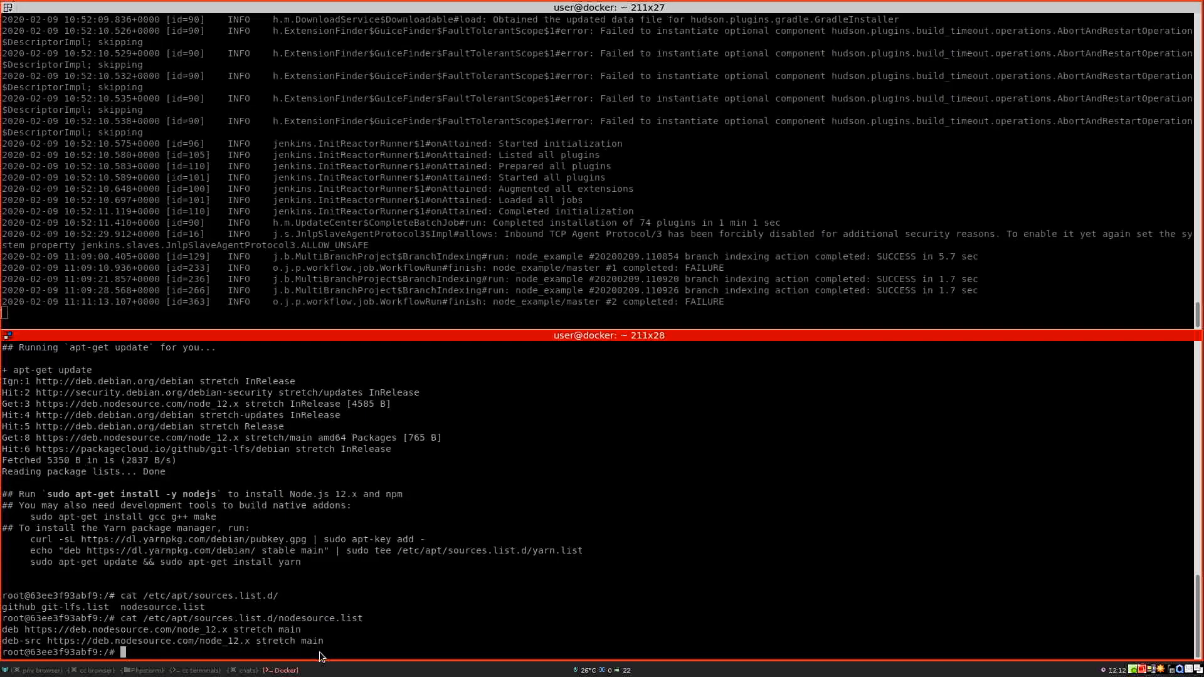
drag(325, 641, 73, 639)
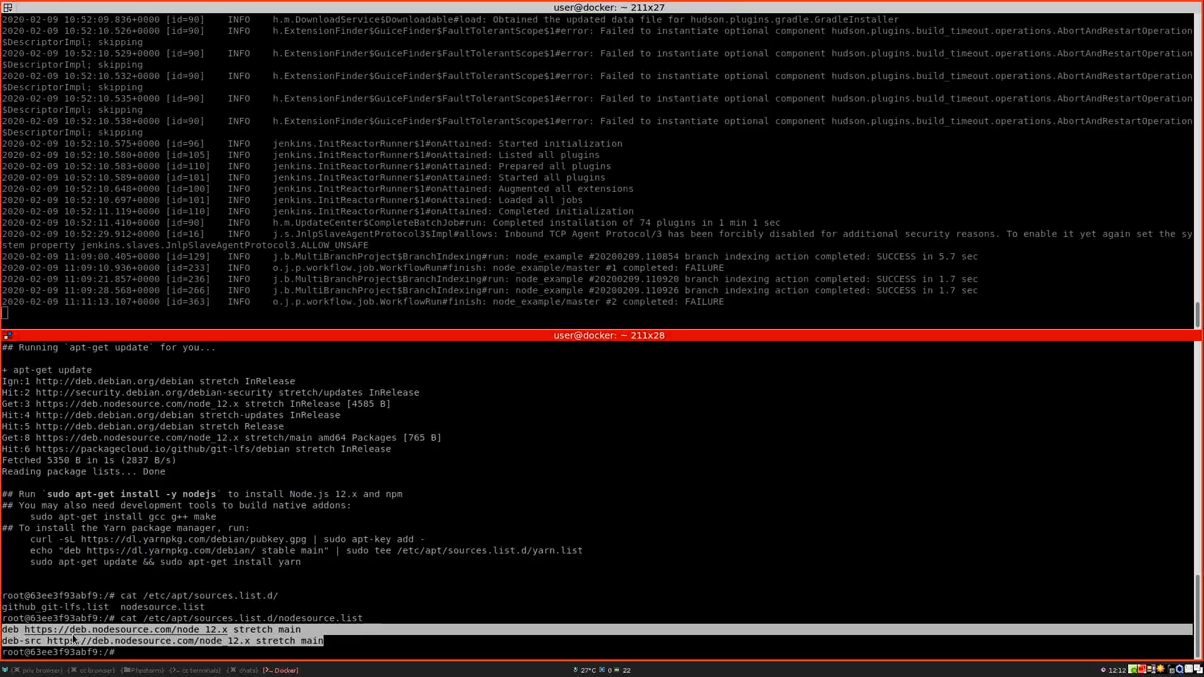
Step: Install Node.js in the container with apt install nodejs -y
text(apt install)
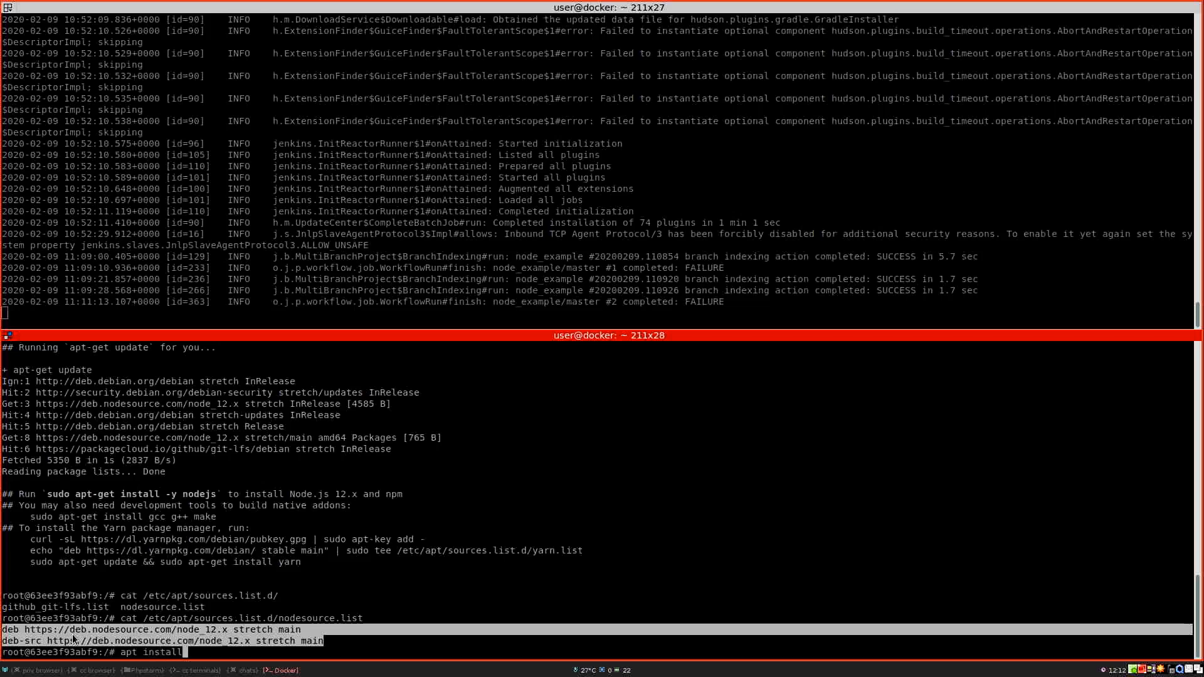
text( nodejs -y)
key(Return)
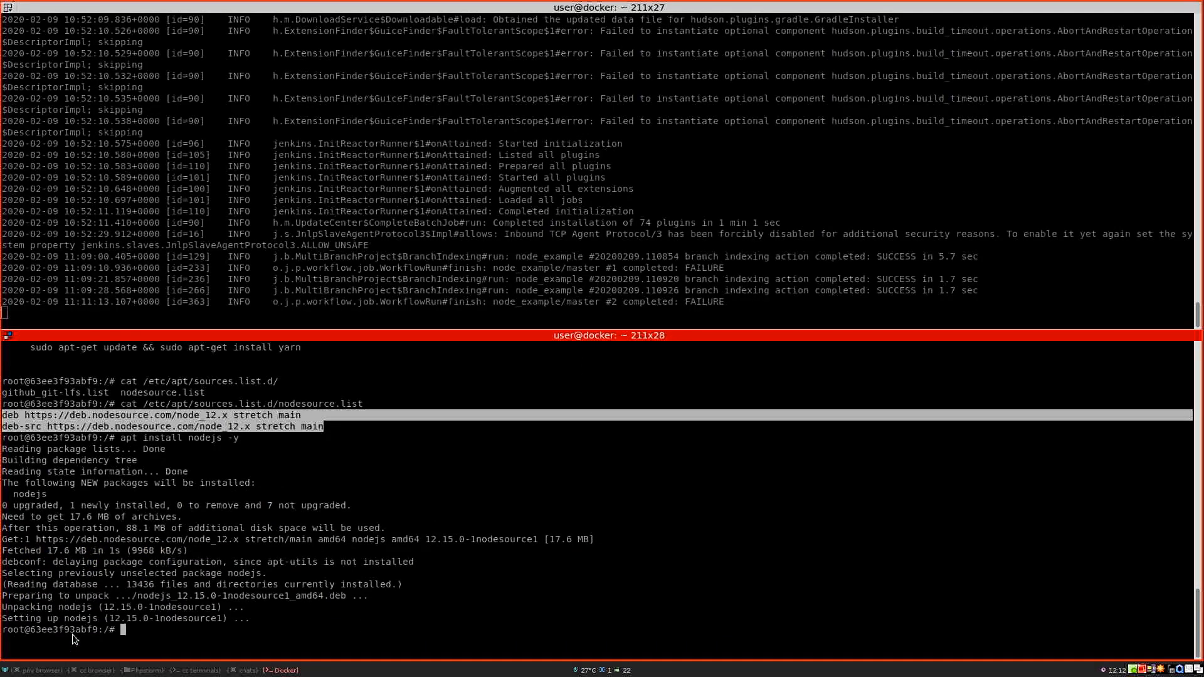
Step: Check the installed versions with nodejs --version and npm --version
text(nodejs --version)
key(Return)
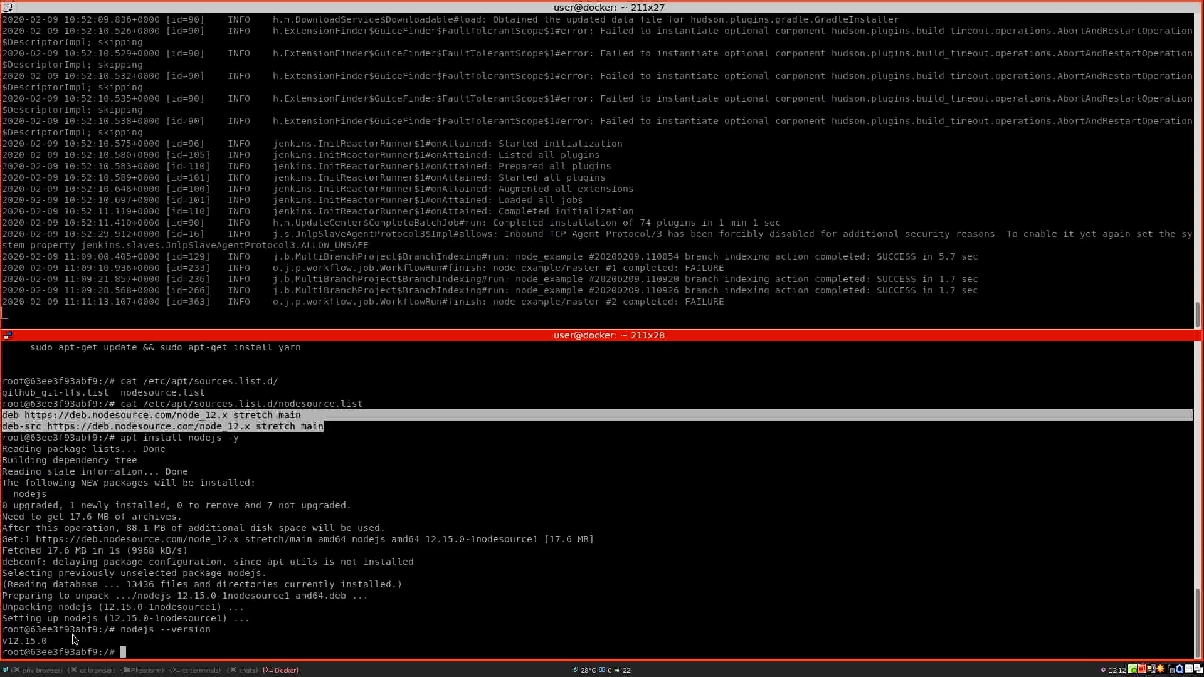
text(npm --version)
key(Return)
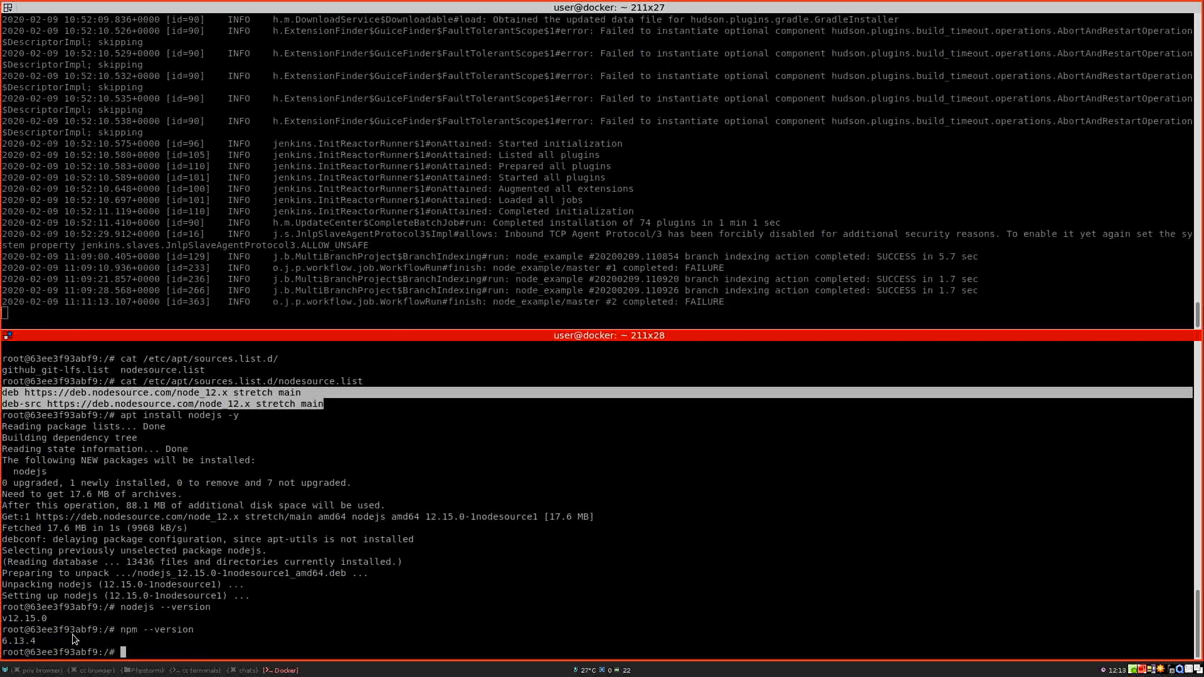
Step: Switch back to Jenkins in the browser and run the master branch build again
key(super+2)
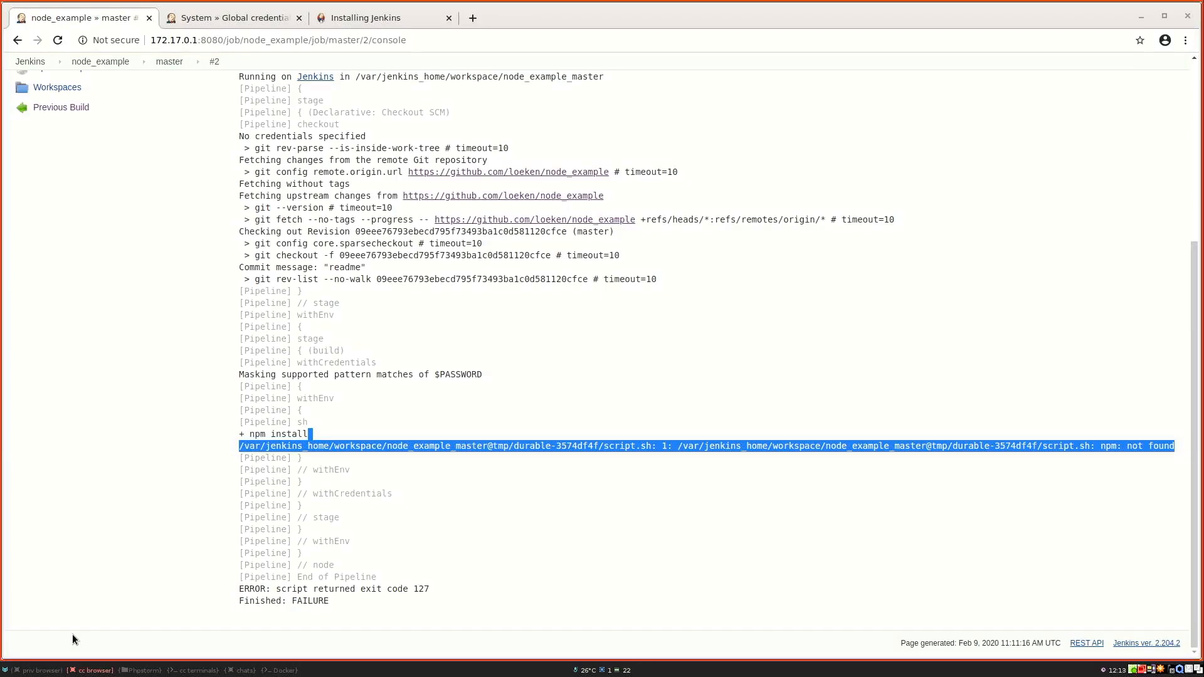
click(170, 61)
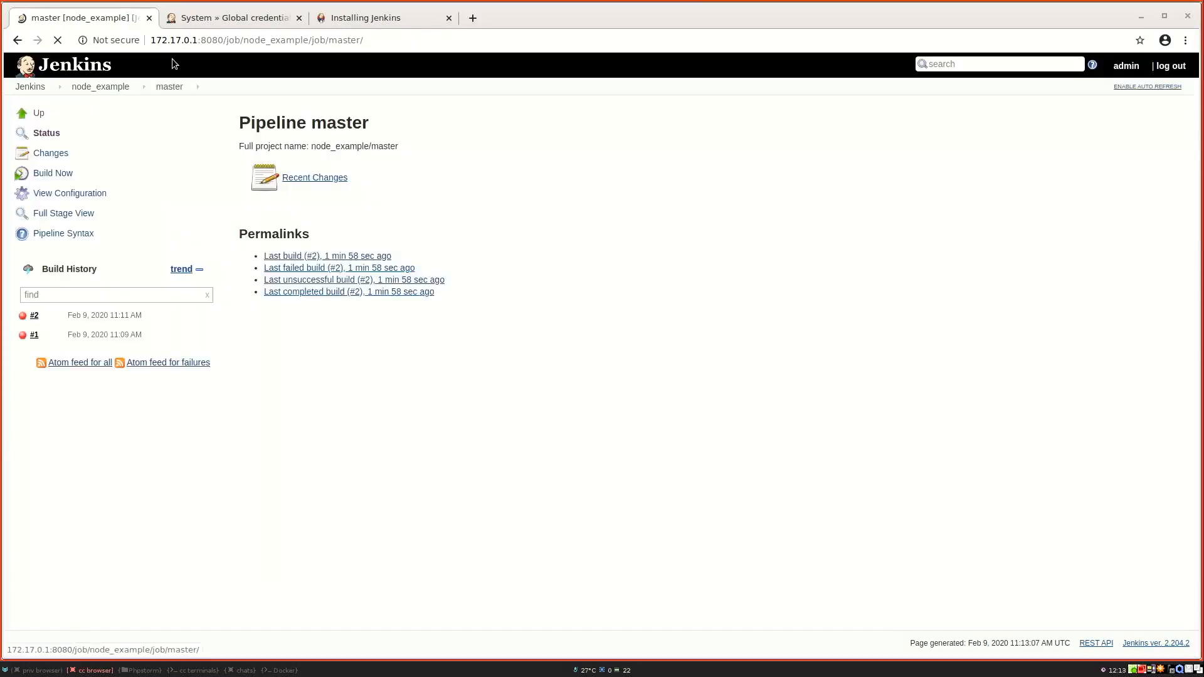
click(65, 173)
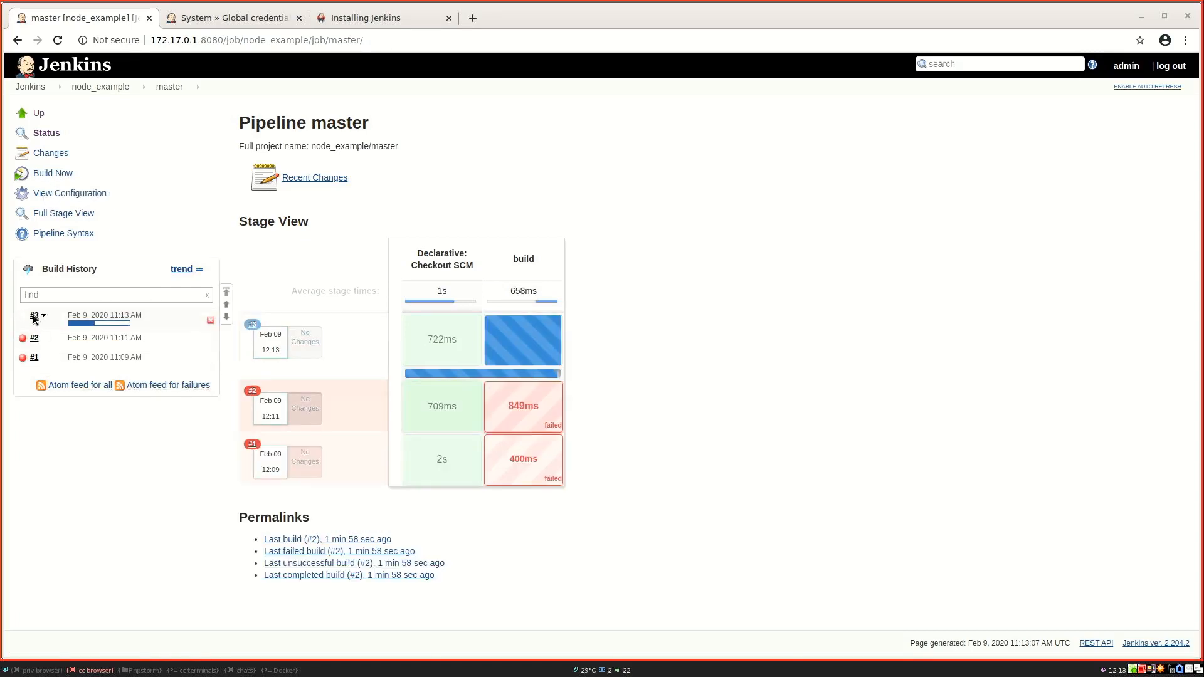
Step: Open the console output of build #3 and examine its npm install and pm2 startOrRestart commands
click(34, 317)
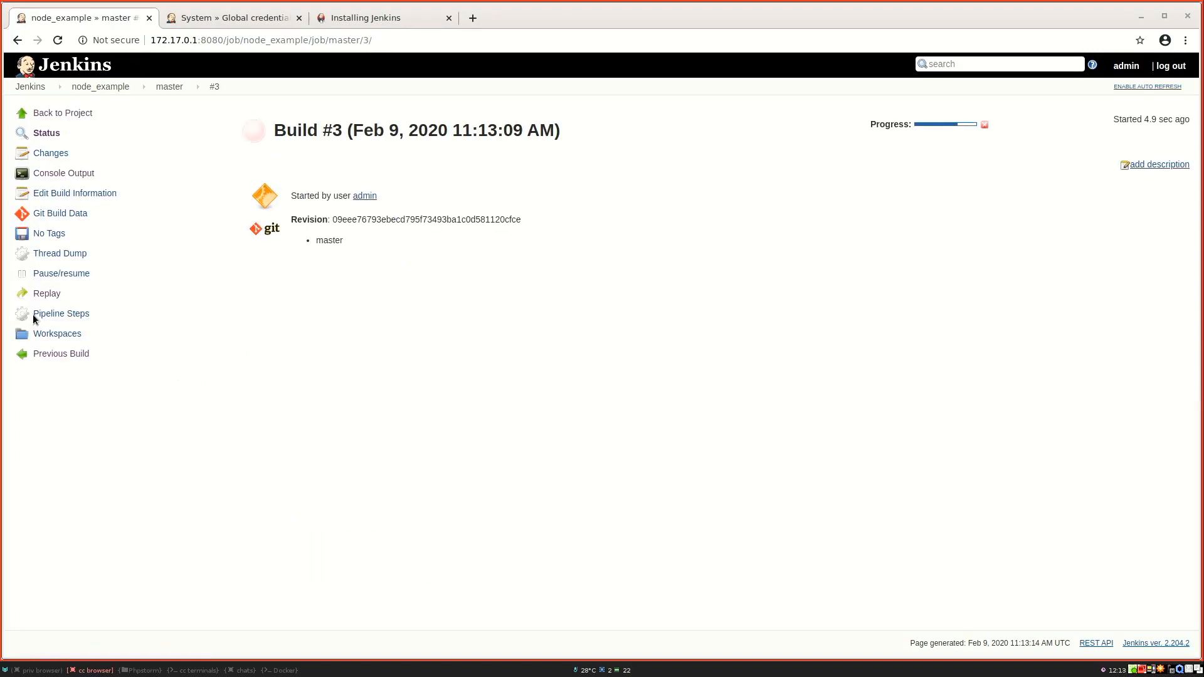
click(62, 173)
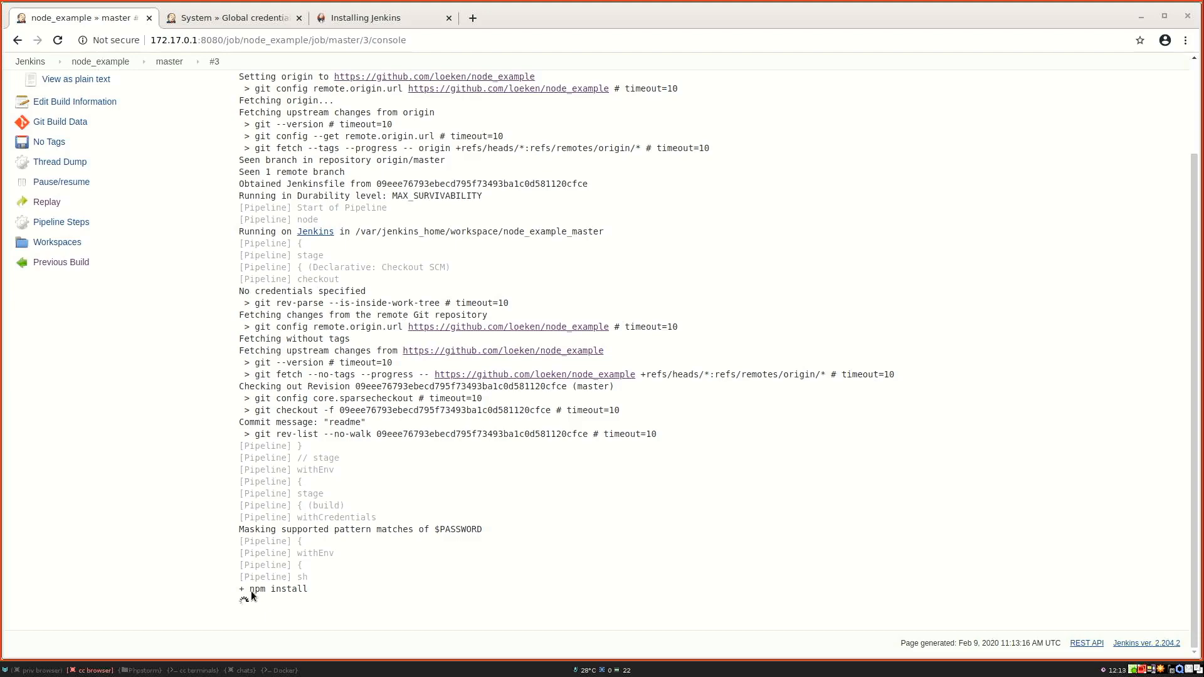
drag(250, 589, 315, 593)
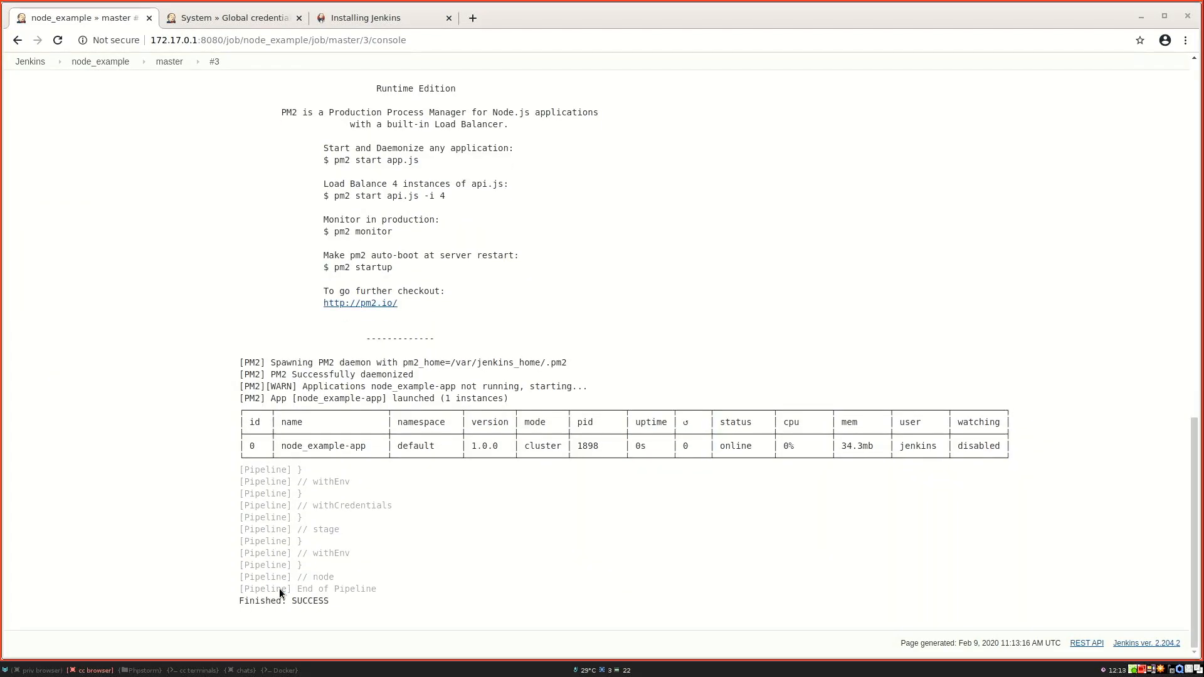
scroll(304, 495, up, 13)
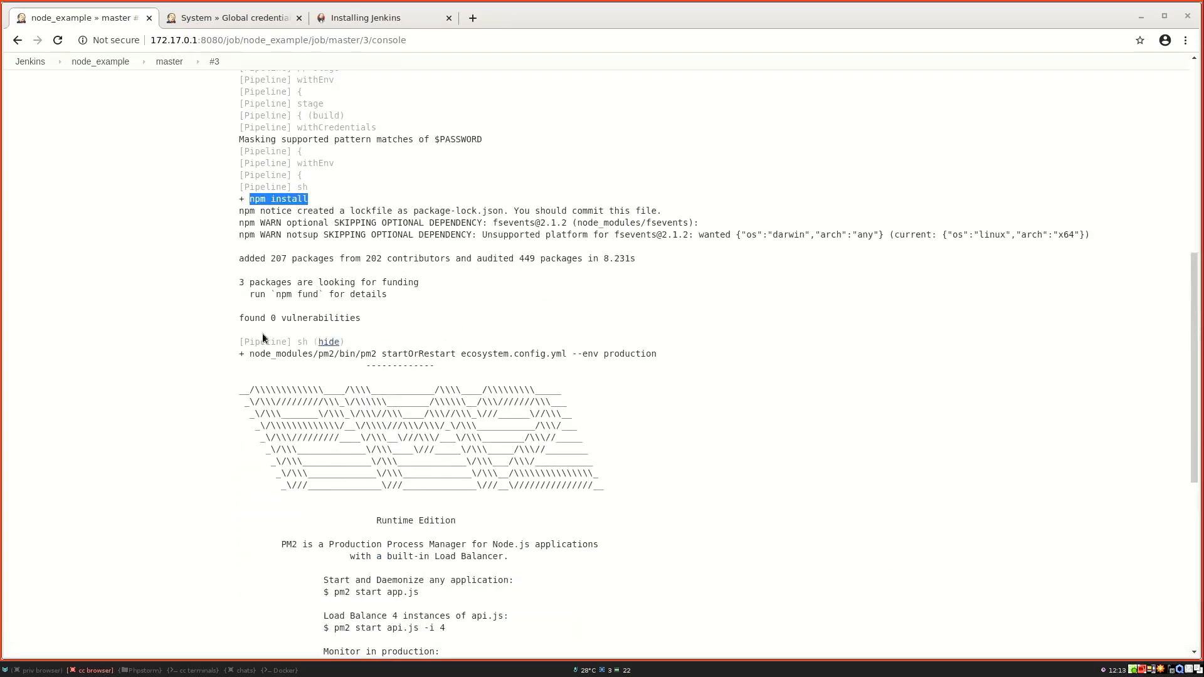
drag(249, 354, 531, 354)
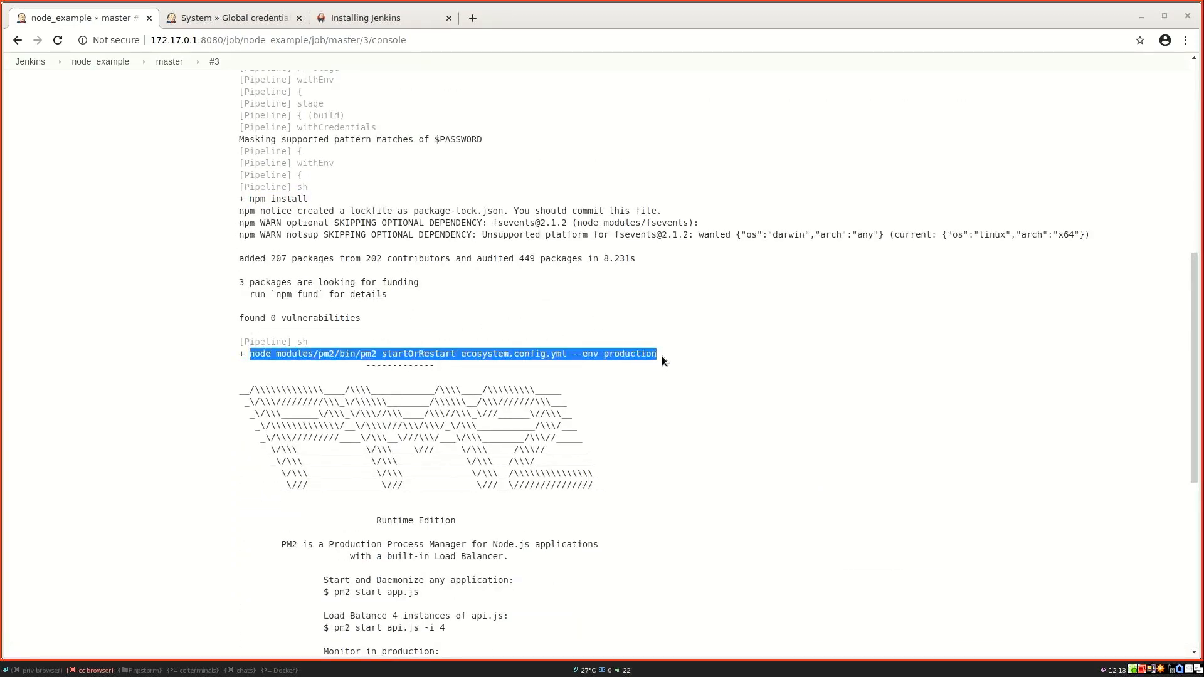
Step: Examine the pm2 process table and the final status at the end of build #3's console output
scroll(667, 356, down, 10)
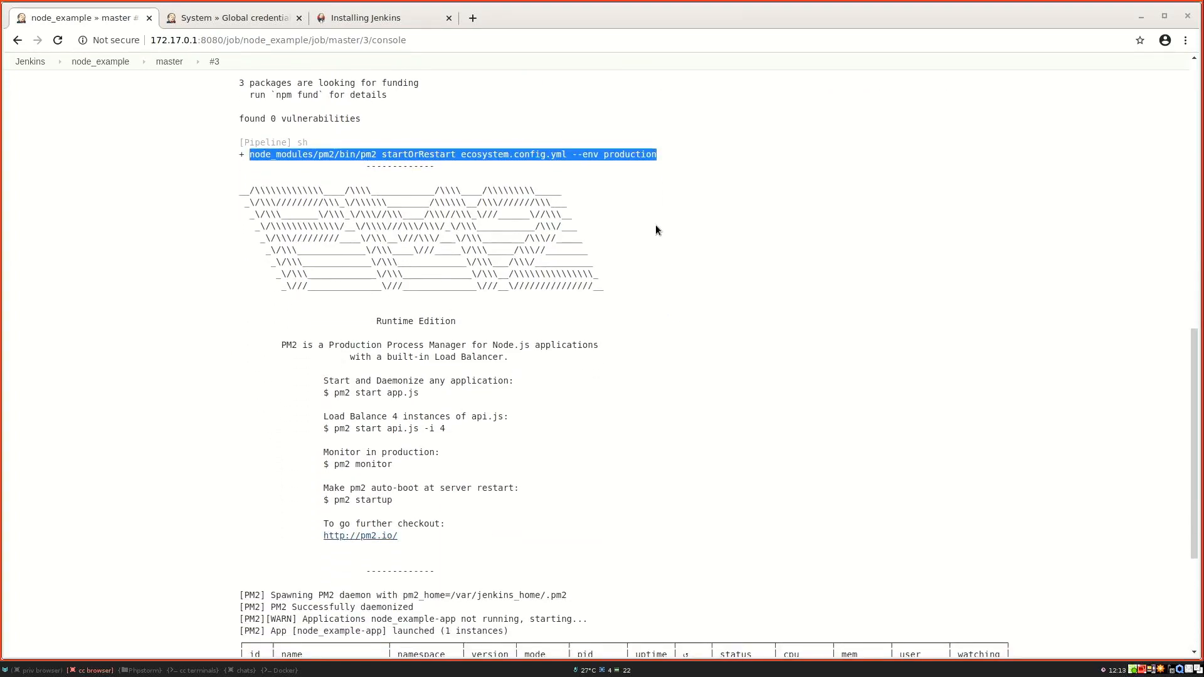
scroll(656, 227, down, 4)
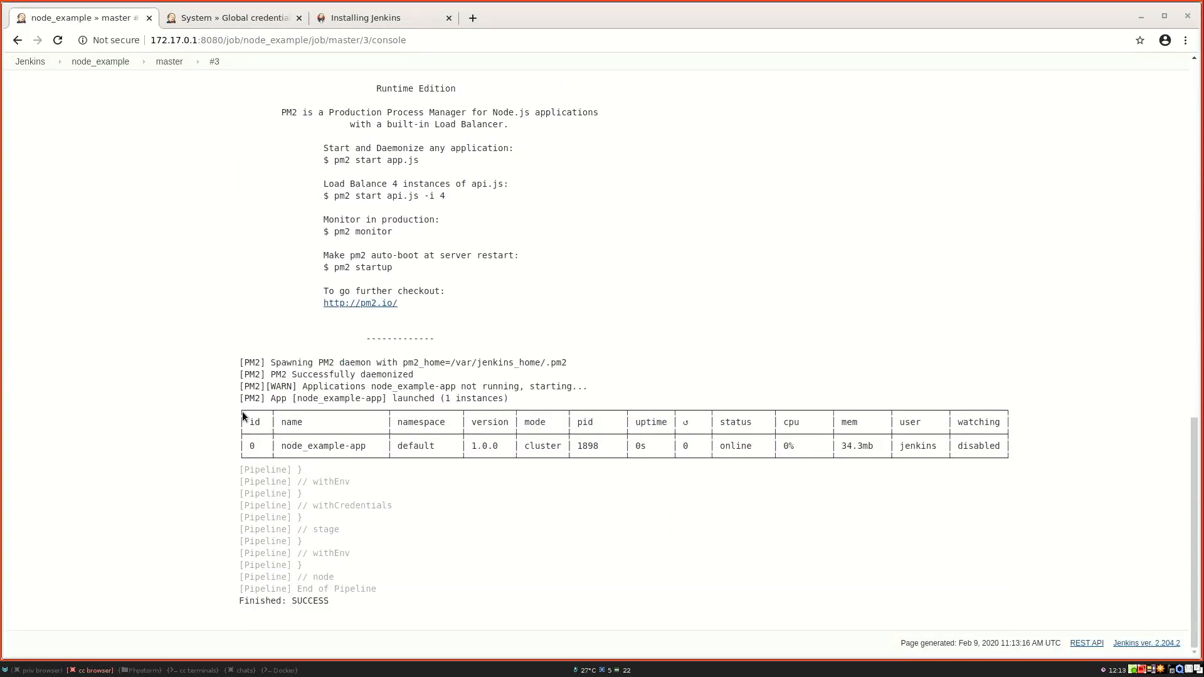
drag(243, 417, 982, 460)
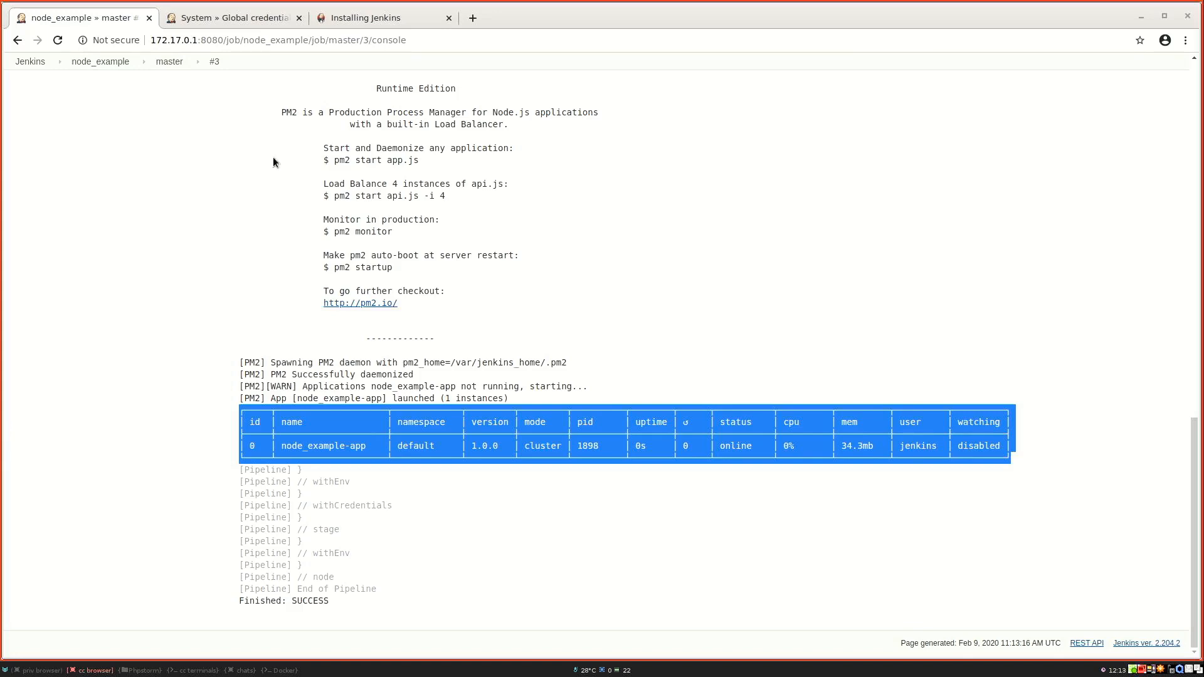
click(238, 271)
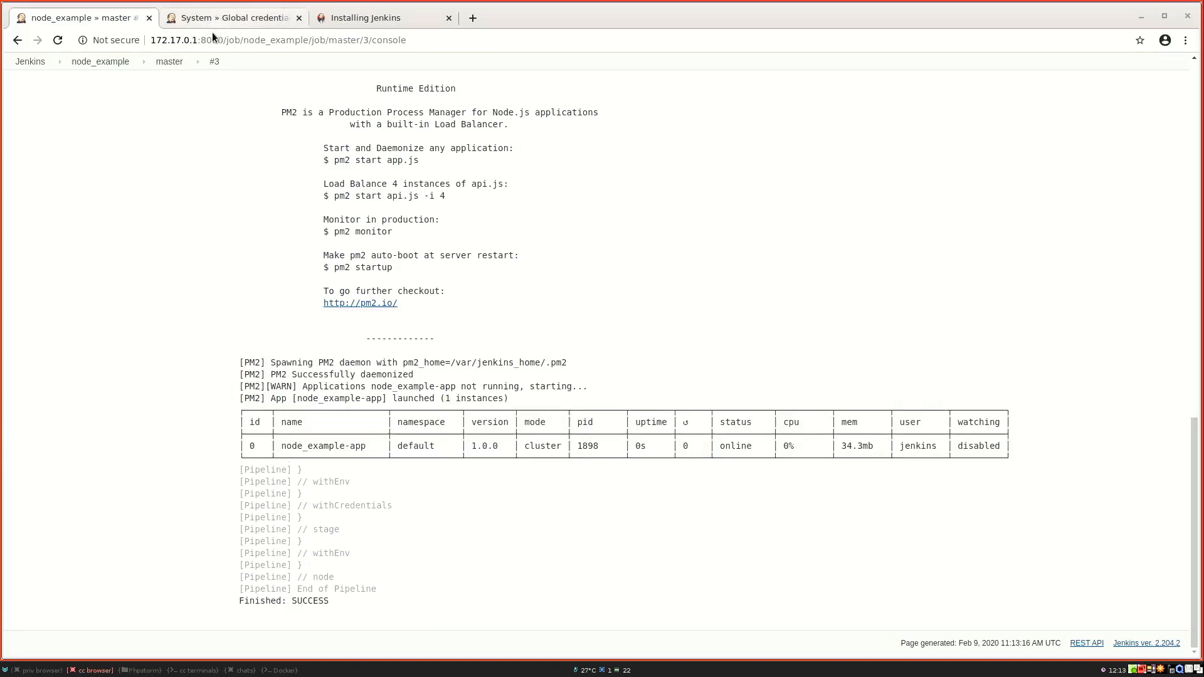
Step: Select the Jenkins host address, switch to PhpStorm and look up the env_production port in ecosystem.config.yml
click(194, 40)
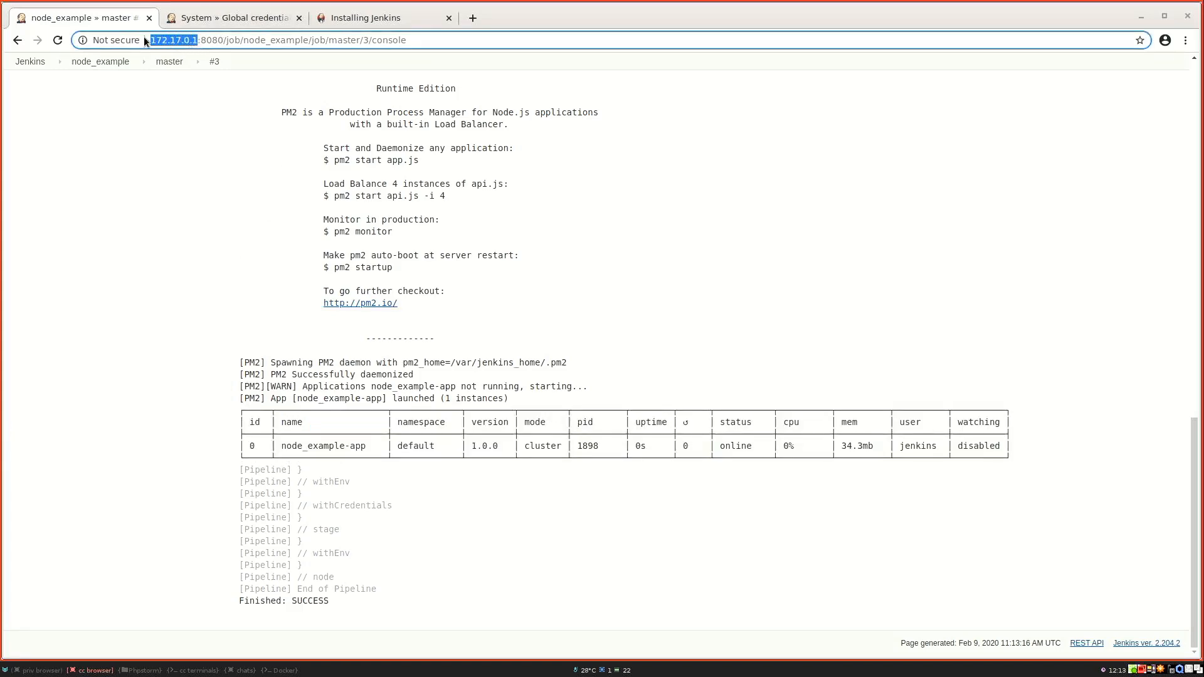
key(super+3)
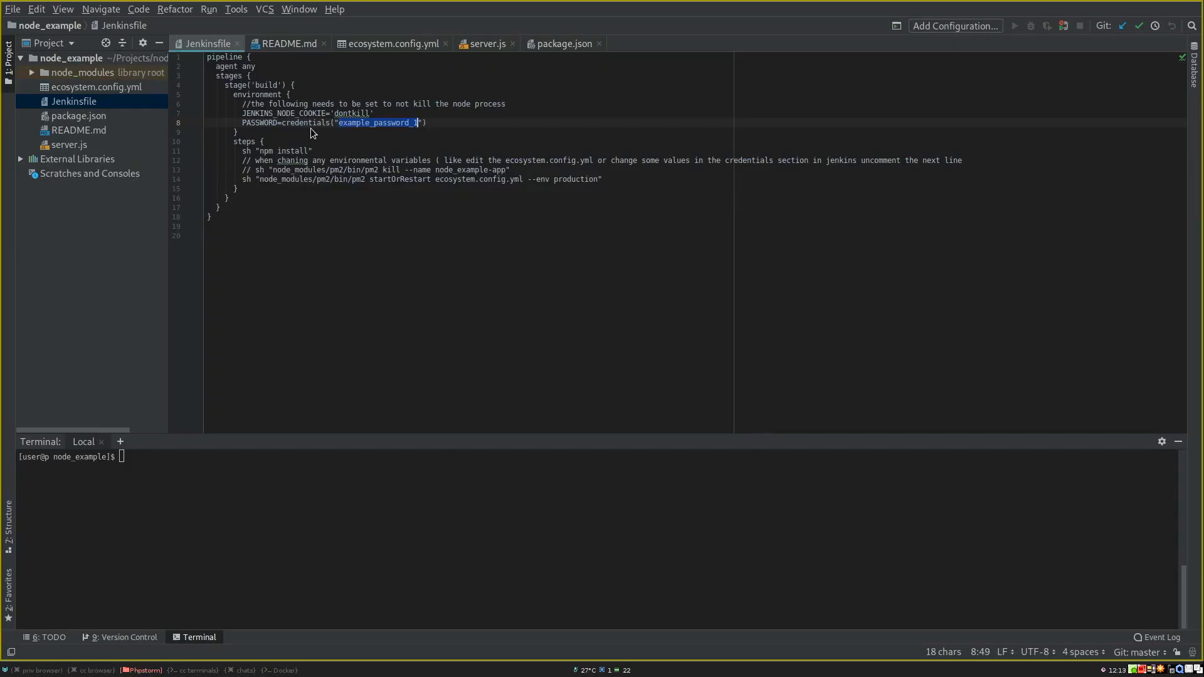
click(370, 44)
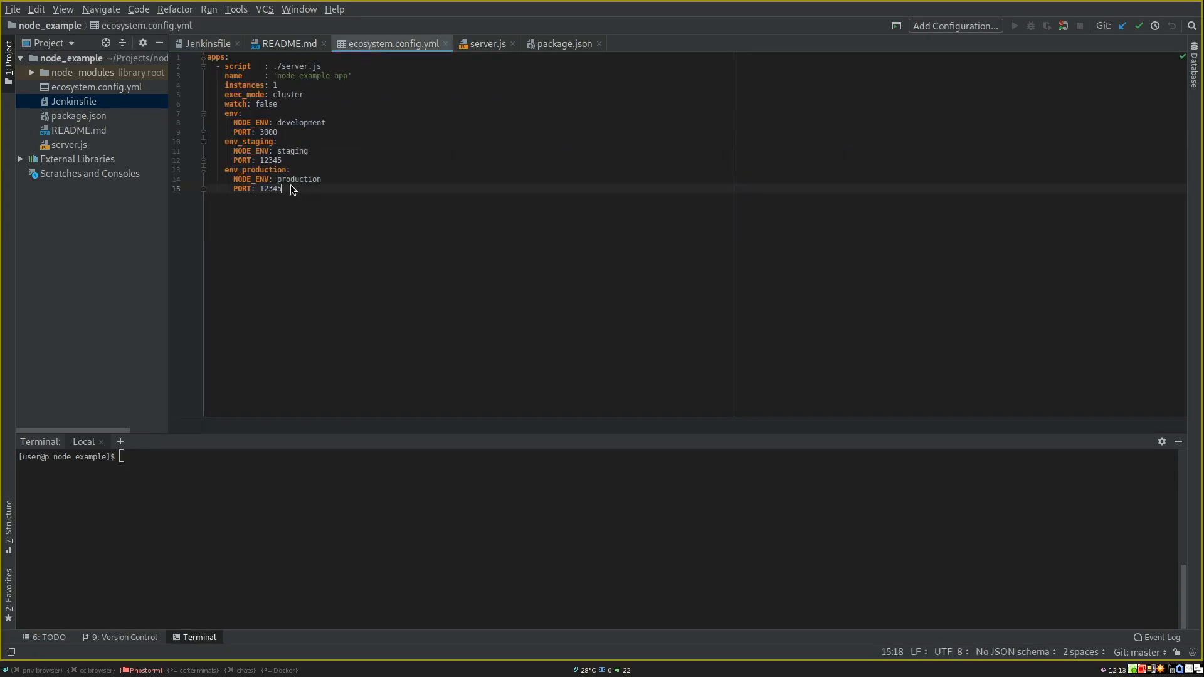
drag(290, 190, 198, 170)
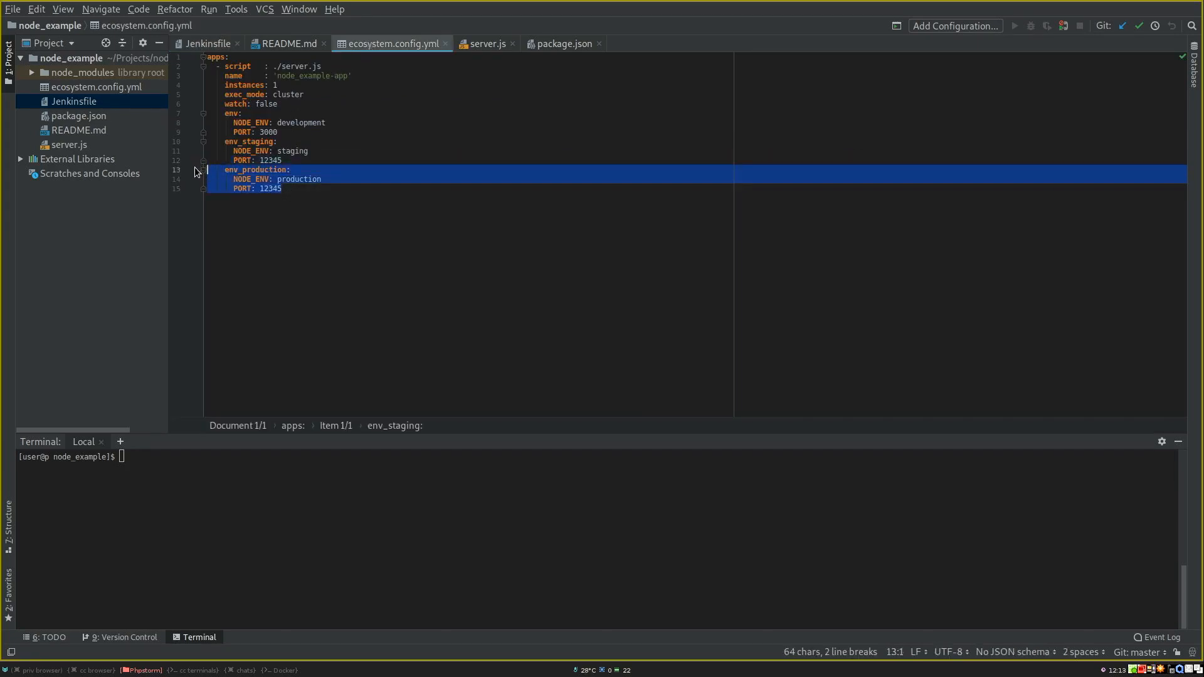
key(super+2)
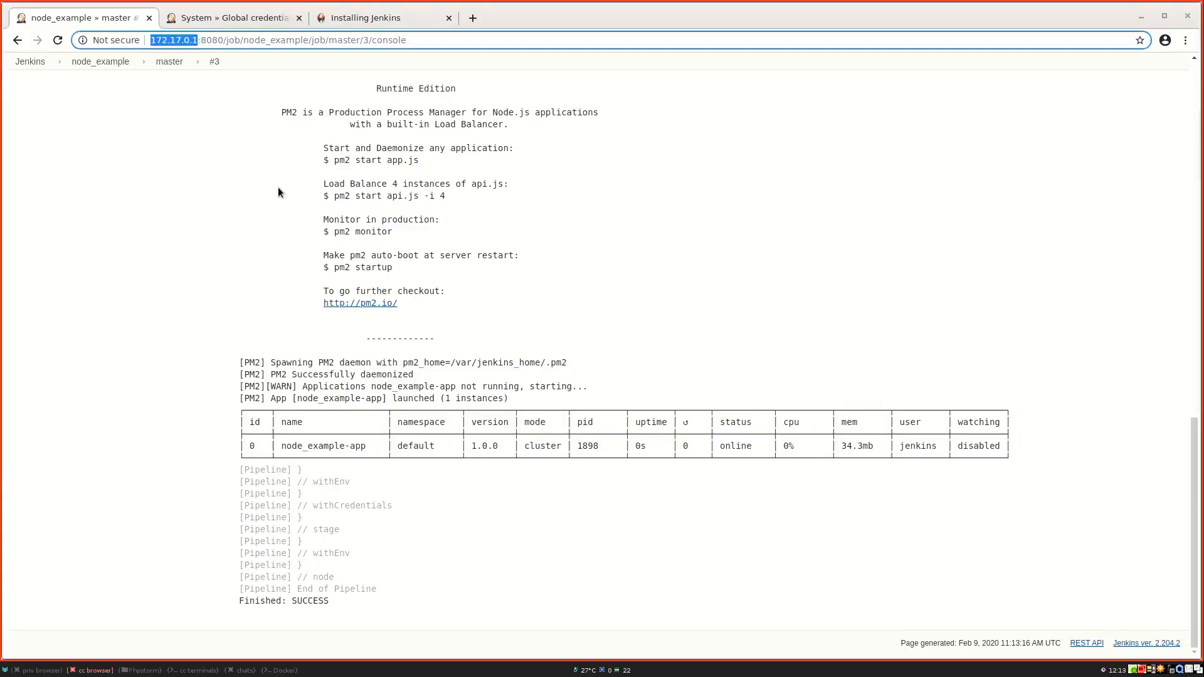
key(ctrl+t)
text(http://172.17.0.1/)
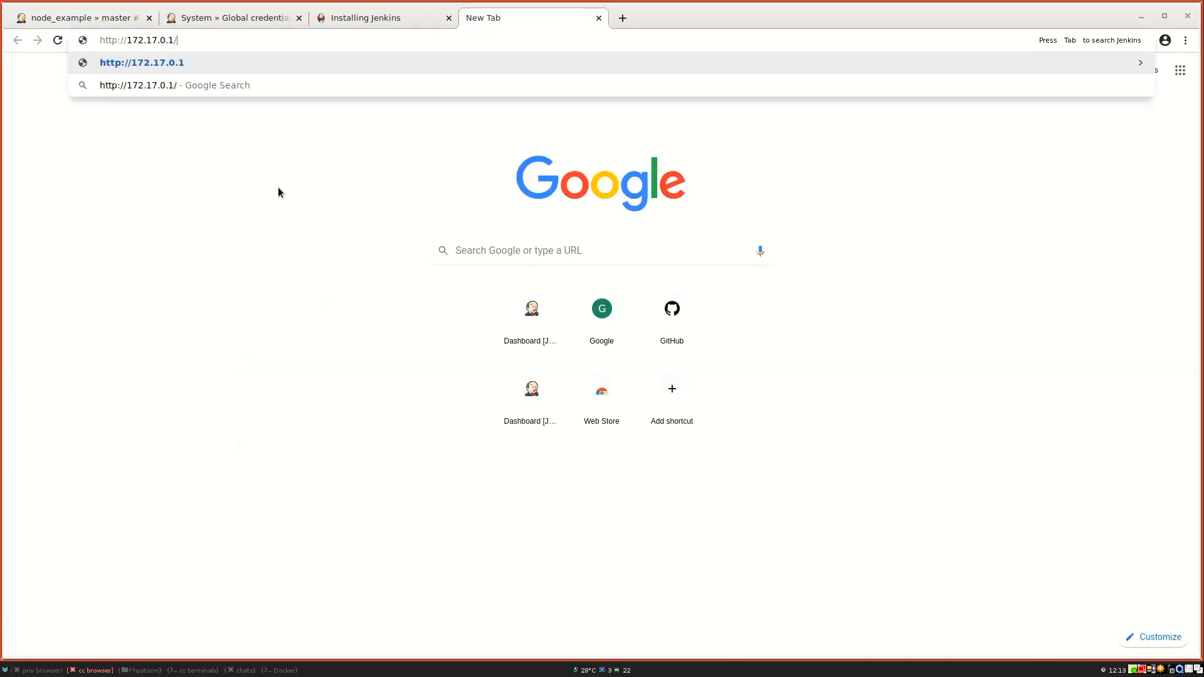
key(BackSpace)
text(:12345)
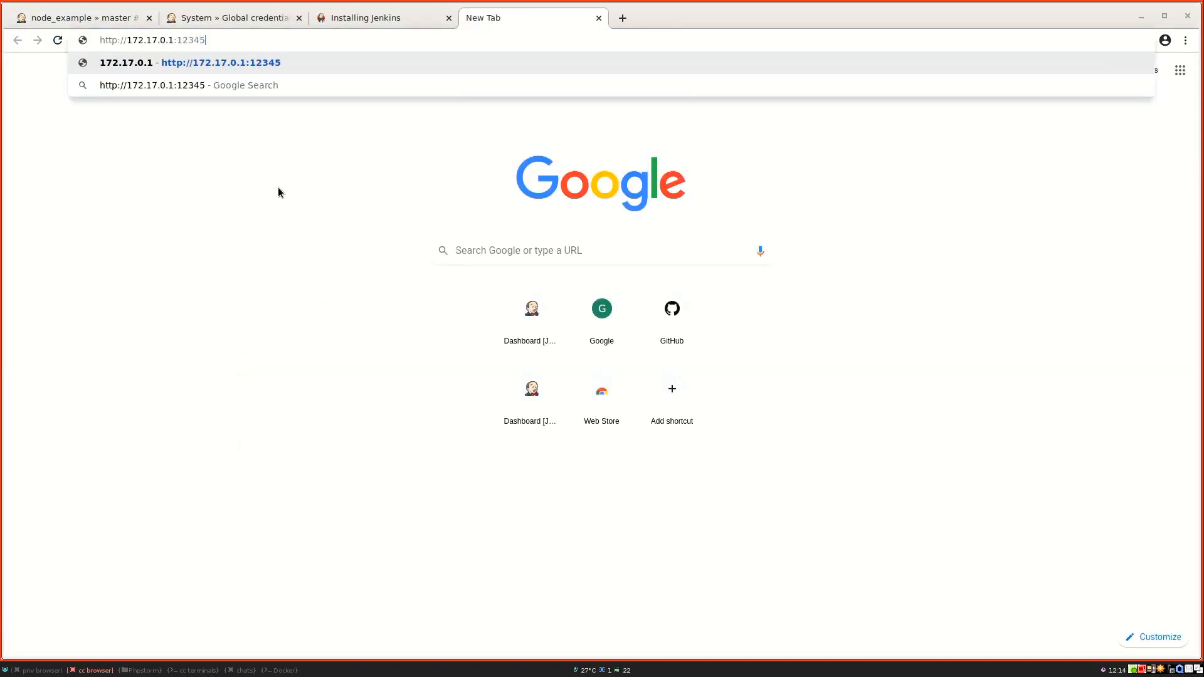
key(Return)
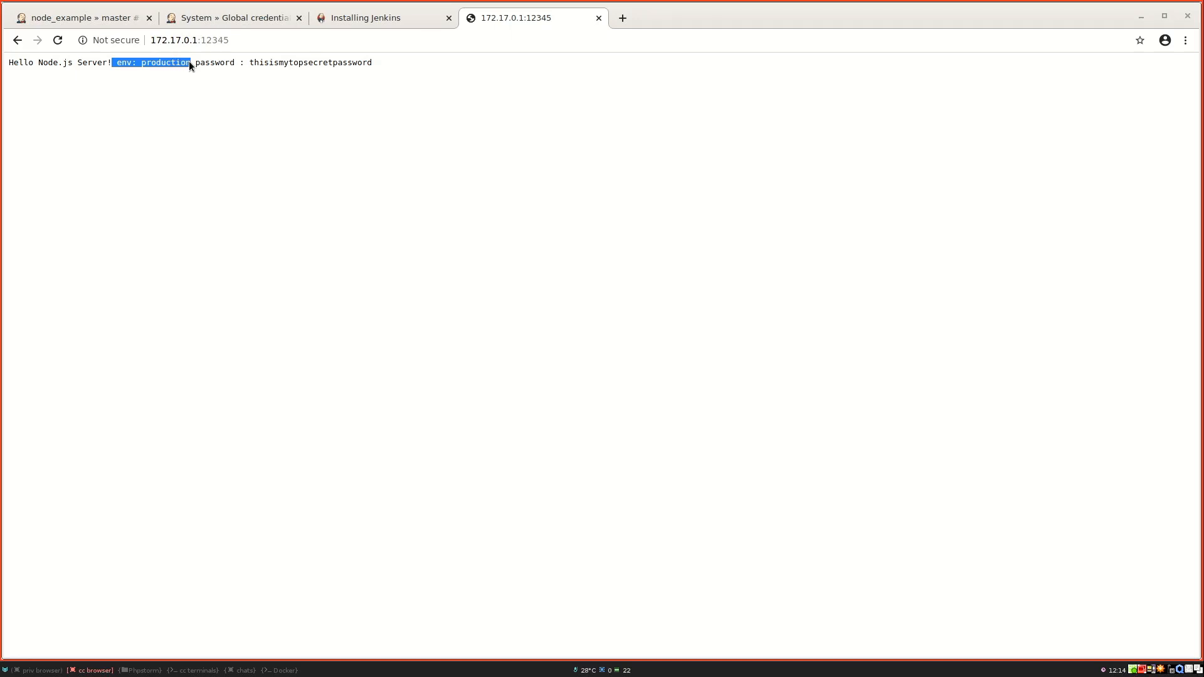
double_click(281, 63)
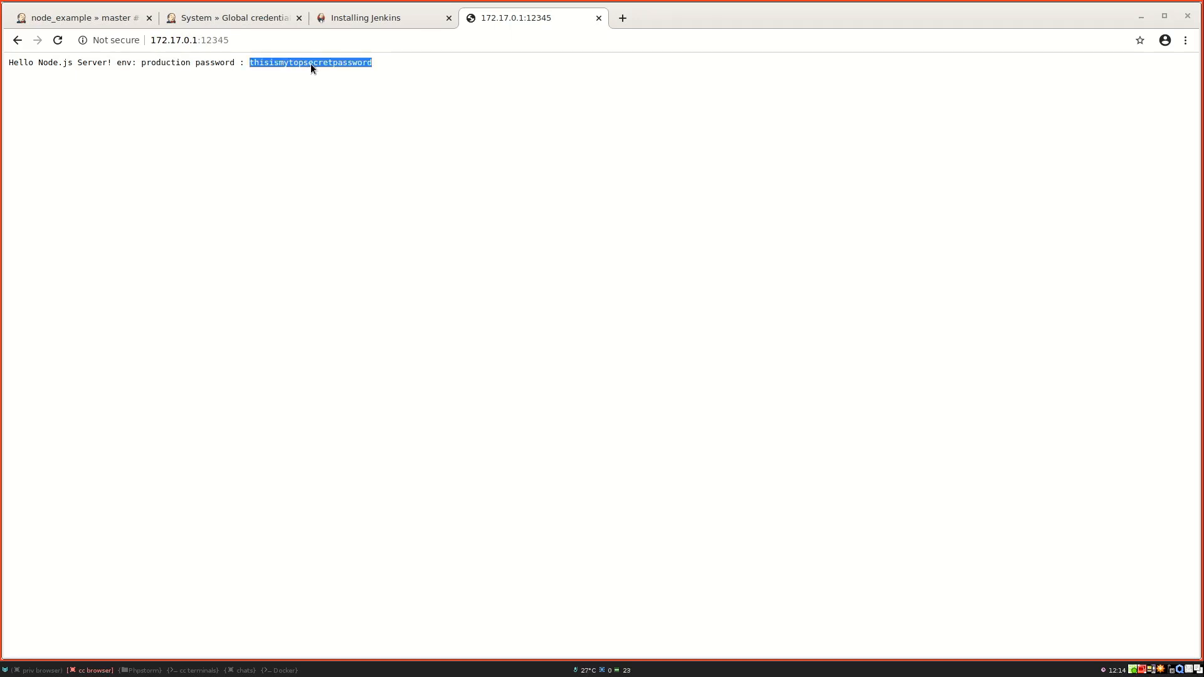
Step: Open the example_password_1 global credential in Jenkins, replace its secret with a new password and save it
click(263, 25)
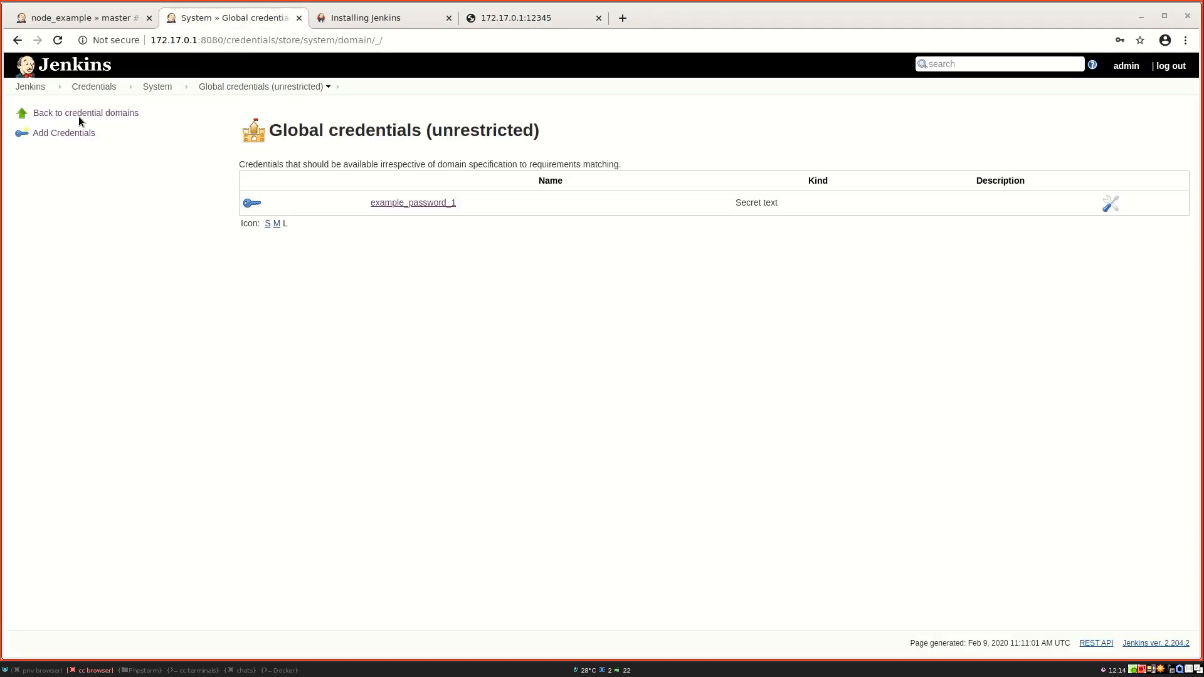
click(28, 87)
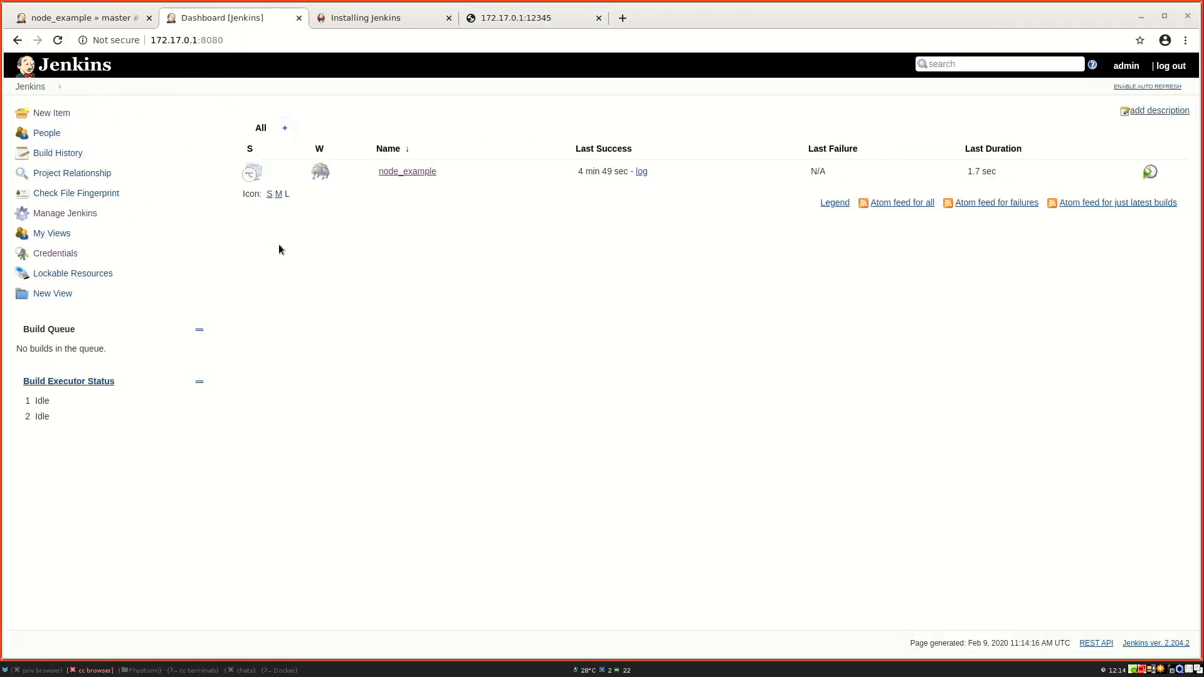
click(62, 254)
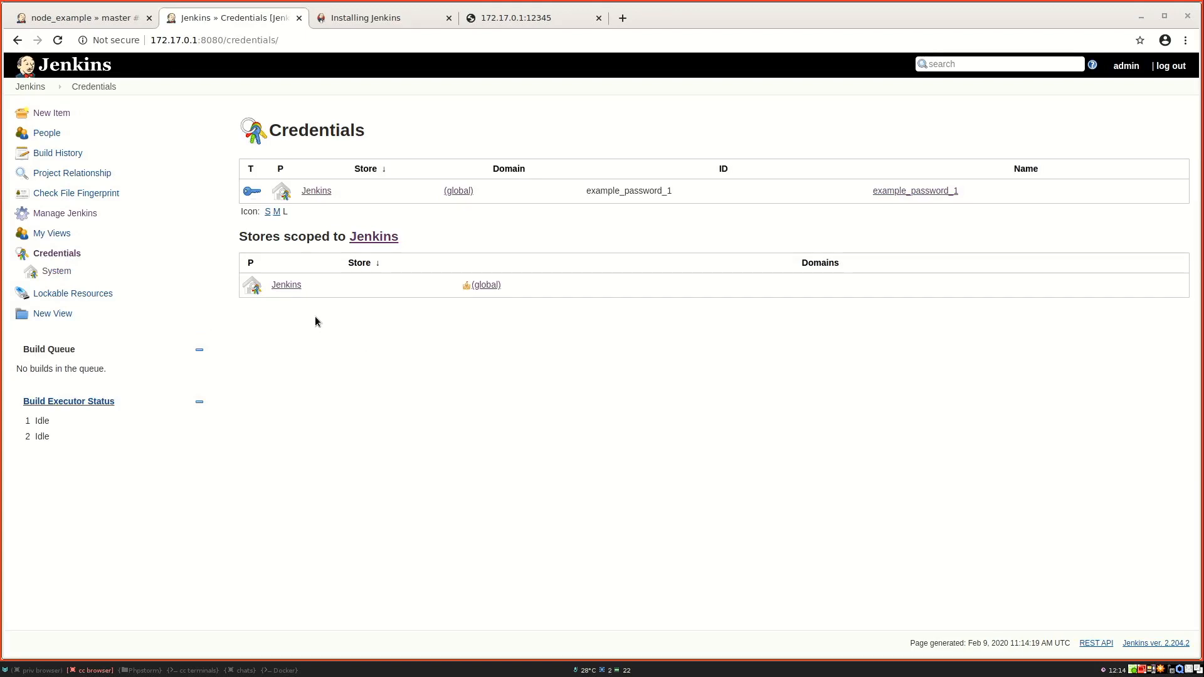
click(320, 195)
click(333, 192)
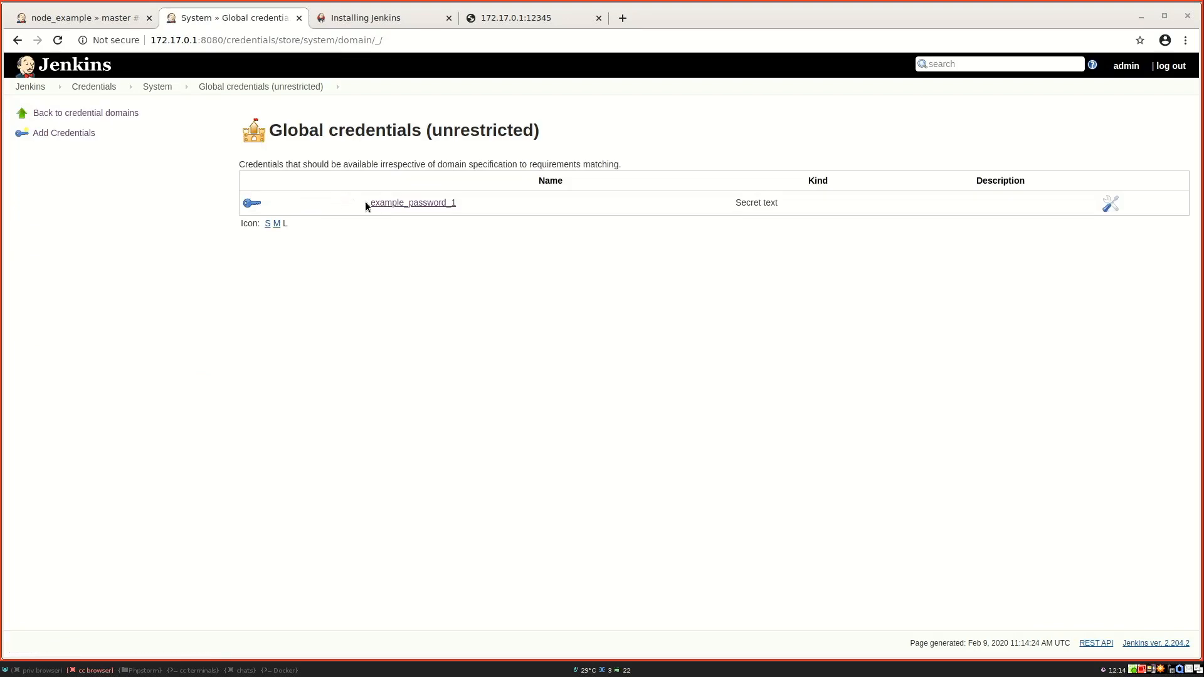
click(384, 206)
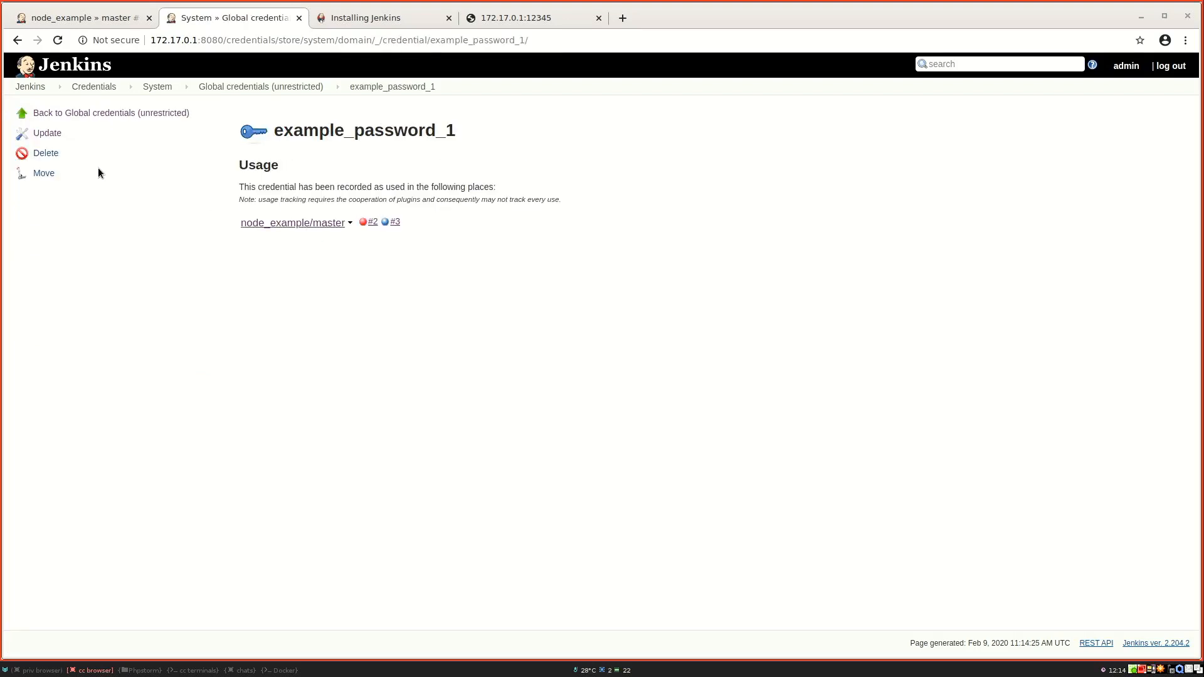
click(44, 136)
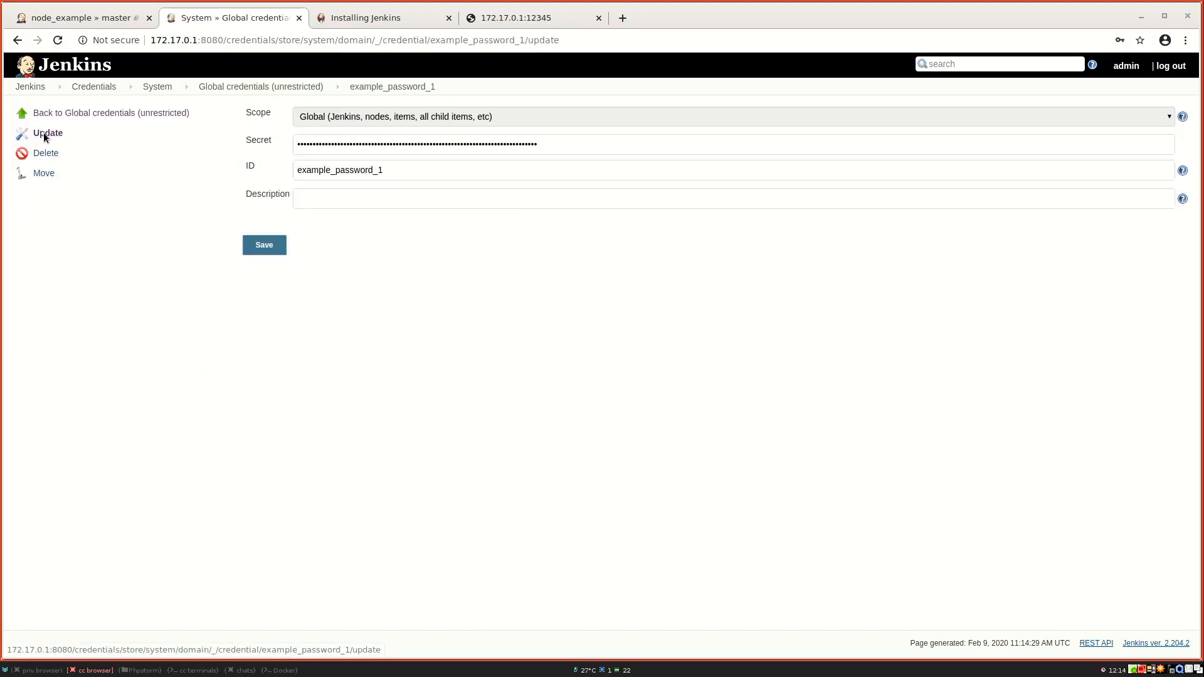
double_click(388, 146)
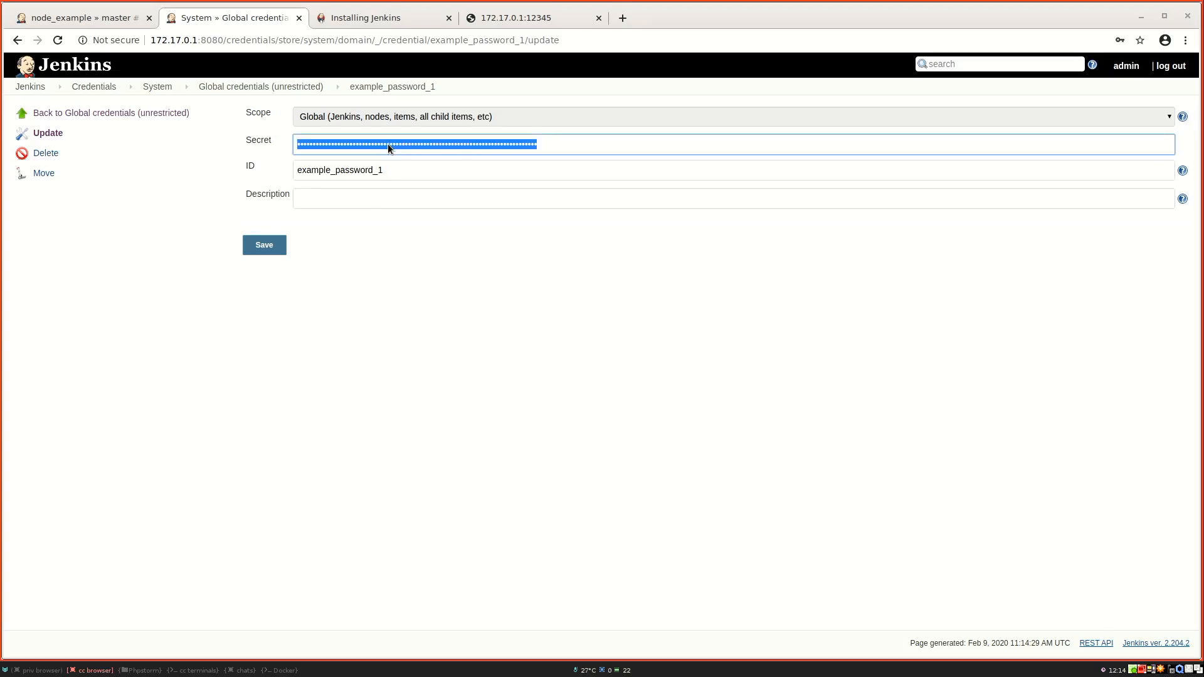
text(•••••••••••)
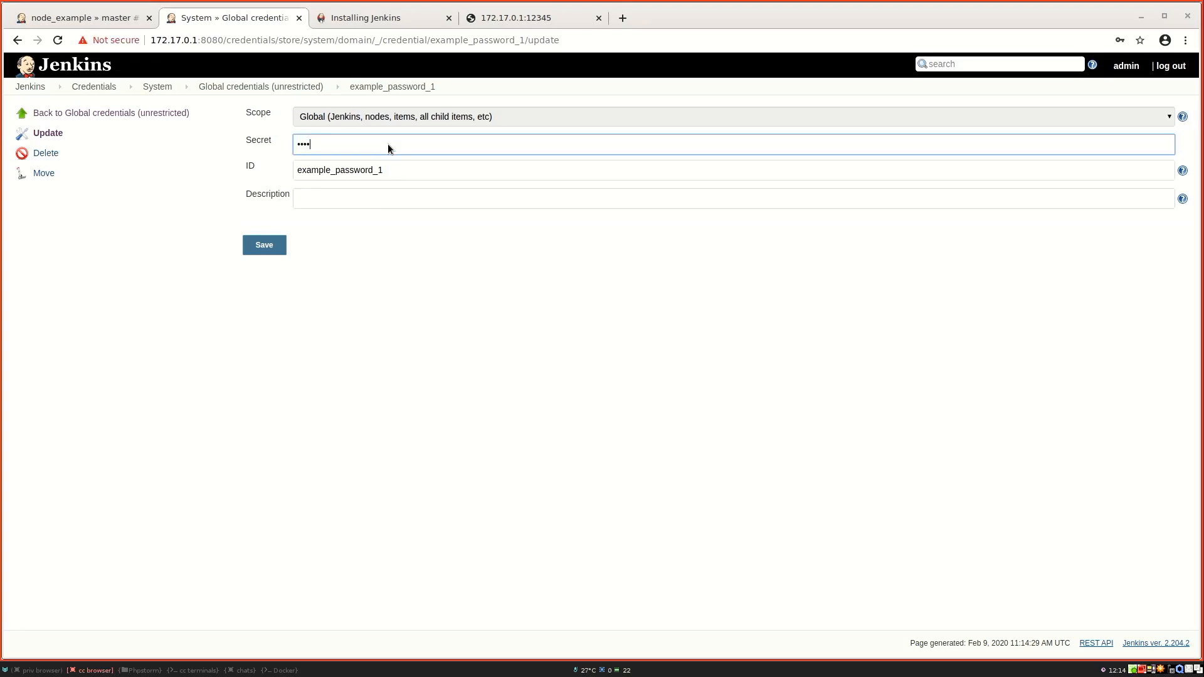
text(••••)
click(268, 250)
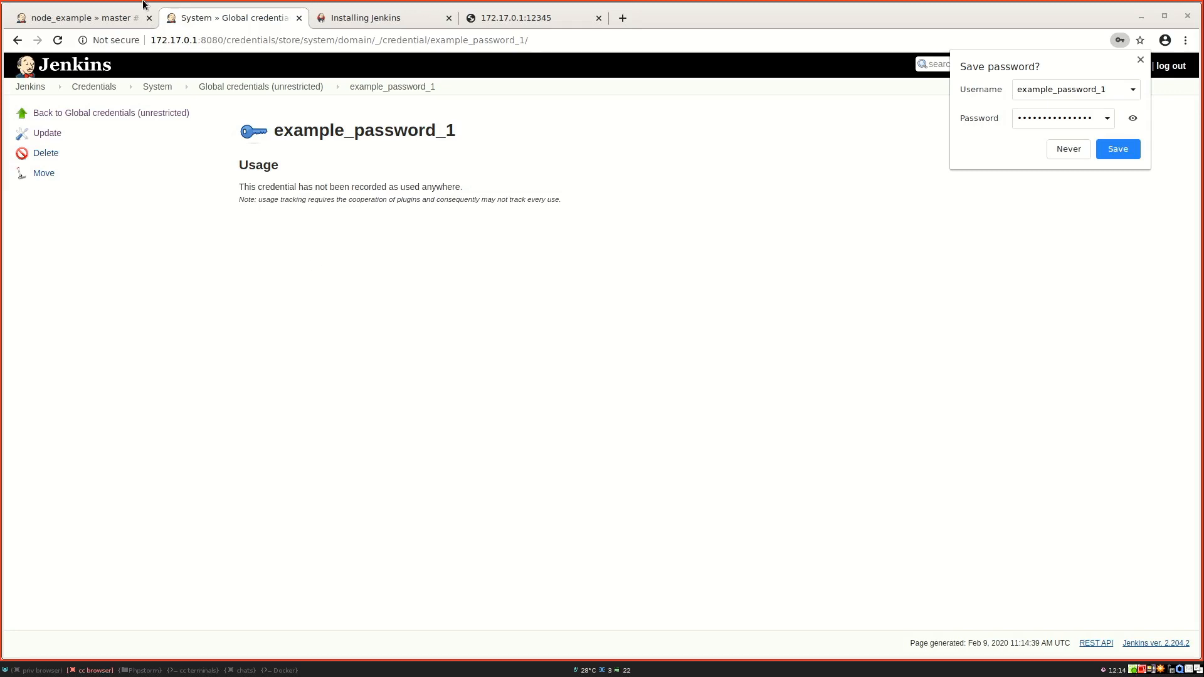
Step: Return to the master branch of node_example and run its build again
click(114, 18)
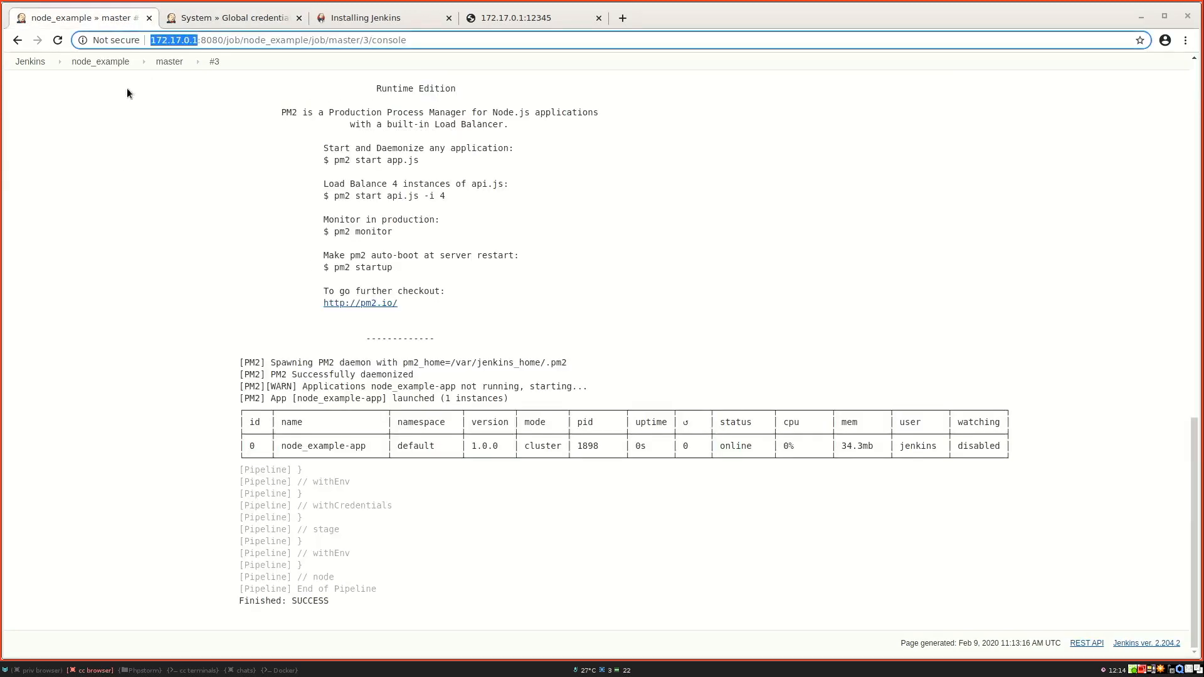
click(170, 62)
click(57, 172)
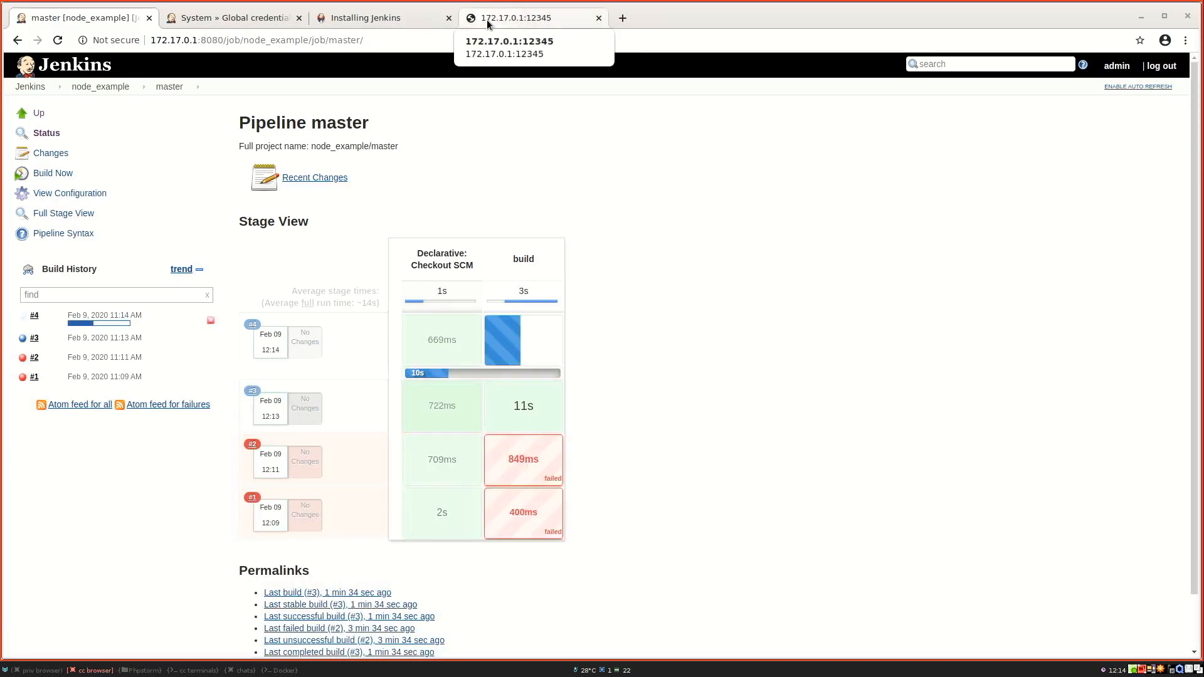
Step: Open the console output of build #4 and examine the pm2 restart lines and the app's uptime
click(34, 315)
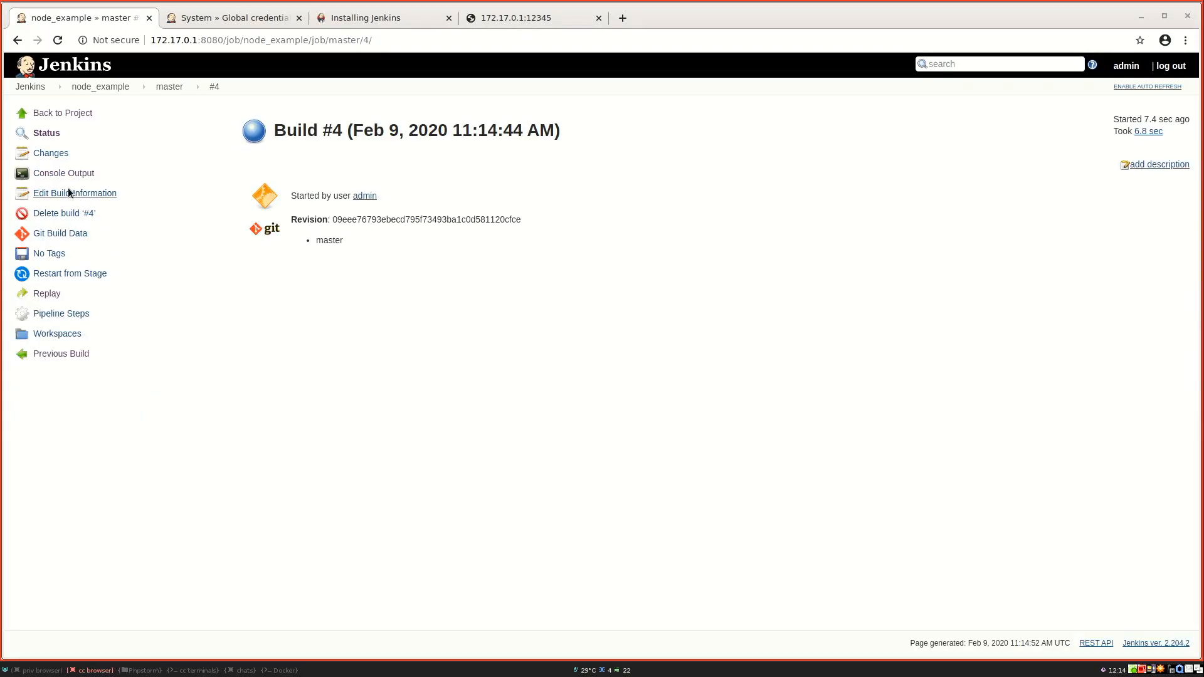
click(63, 173)
scroll(147, 346, down, 10)
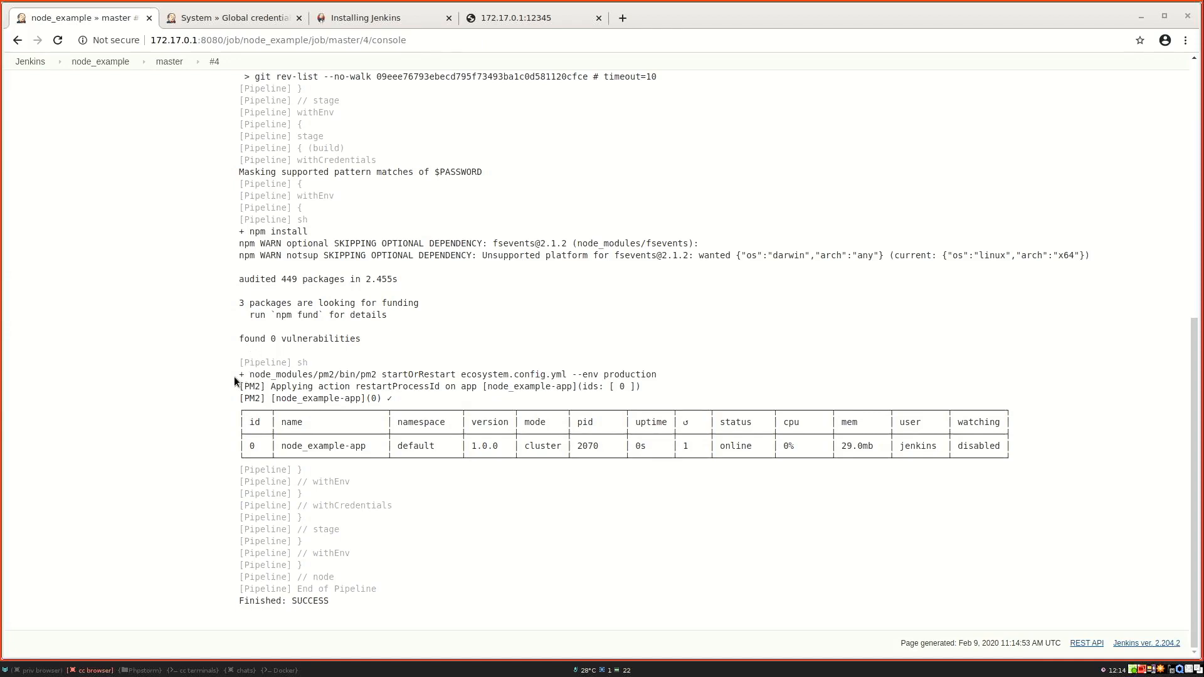
drag(235, 376, 501, 397)
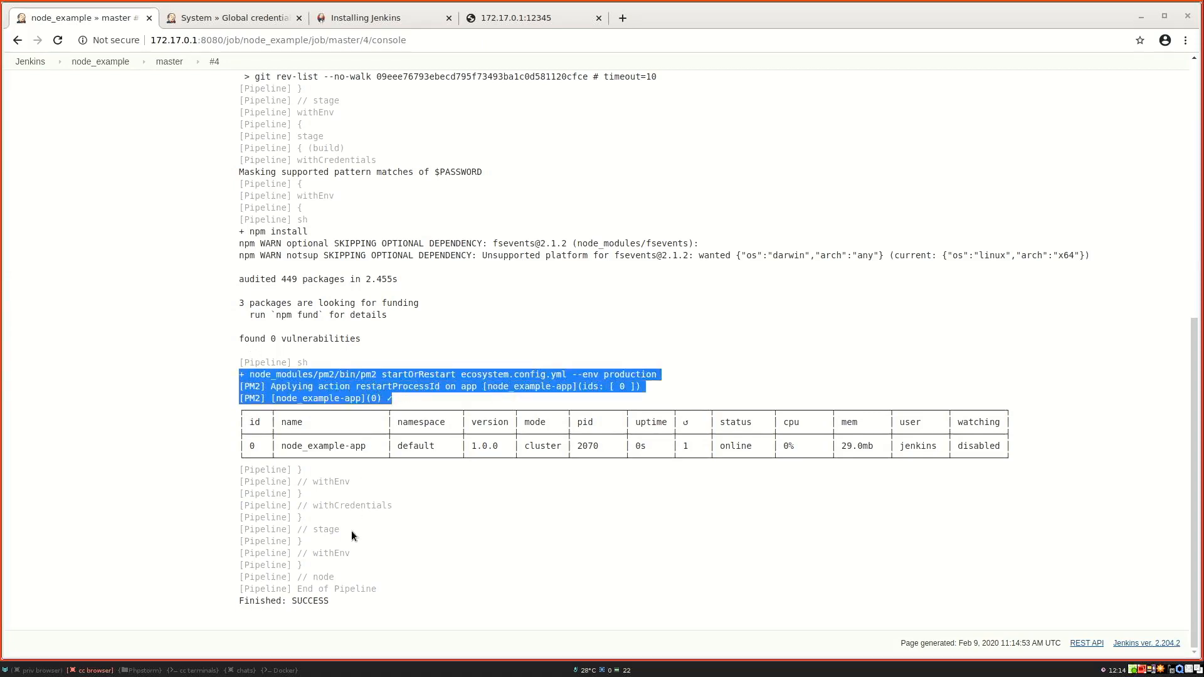
double_click(639, 444)
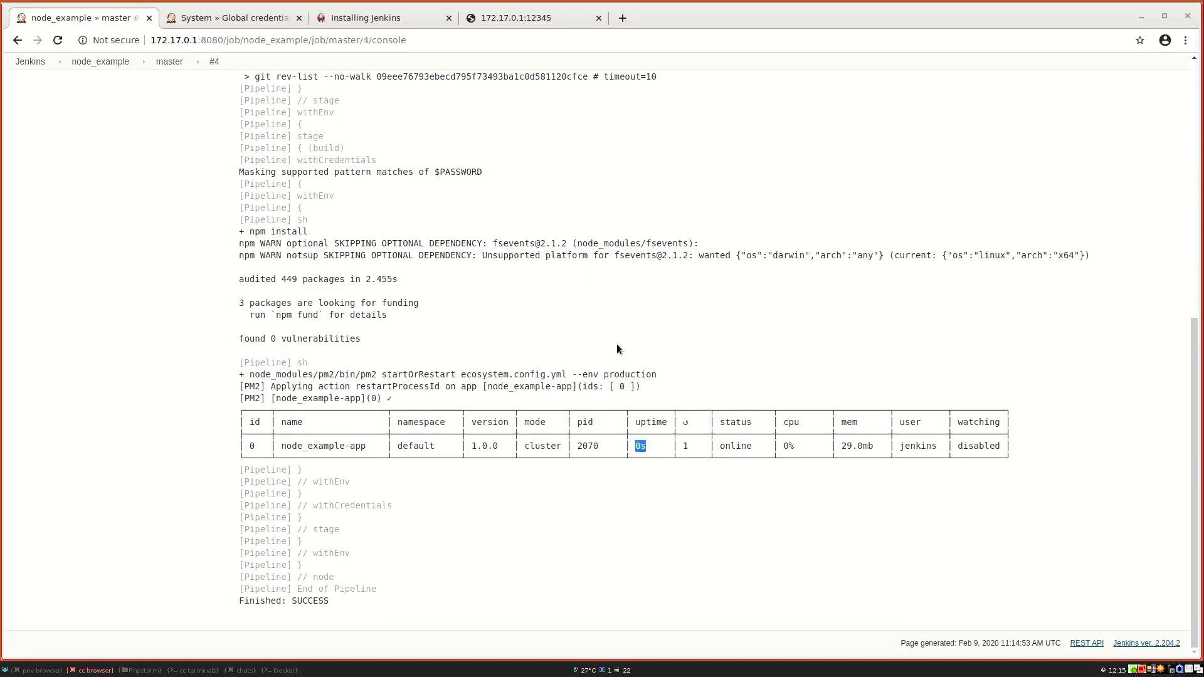
Step: Reload the app page at 172.17.0.1:12345 and check the password it displays
click(471, 17)
click(230, 40)
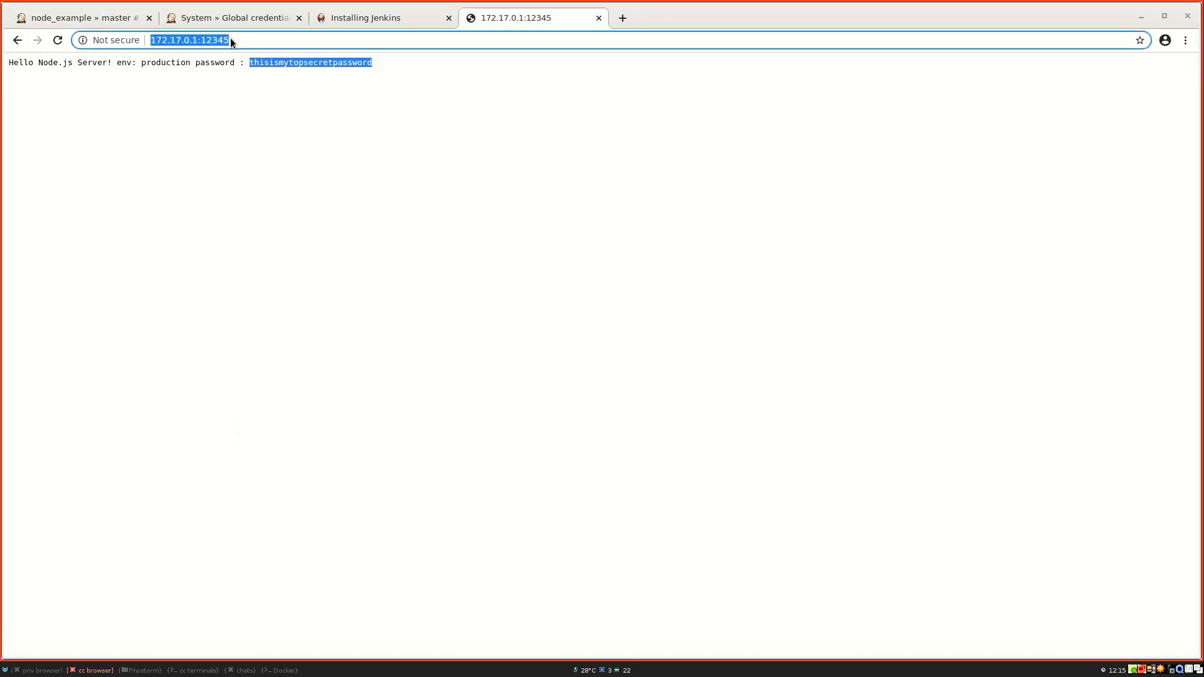
key(Return)
double_click(301, 66)
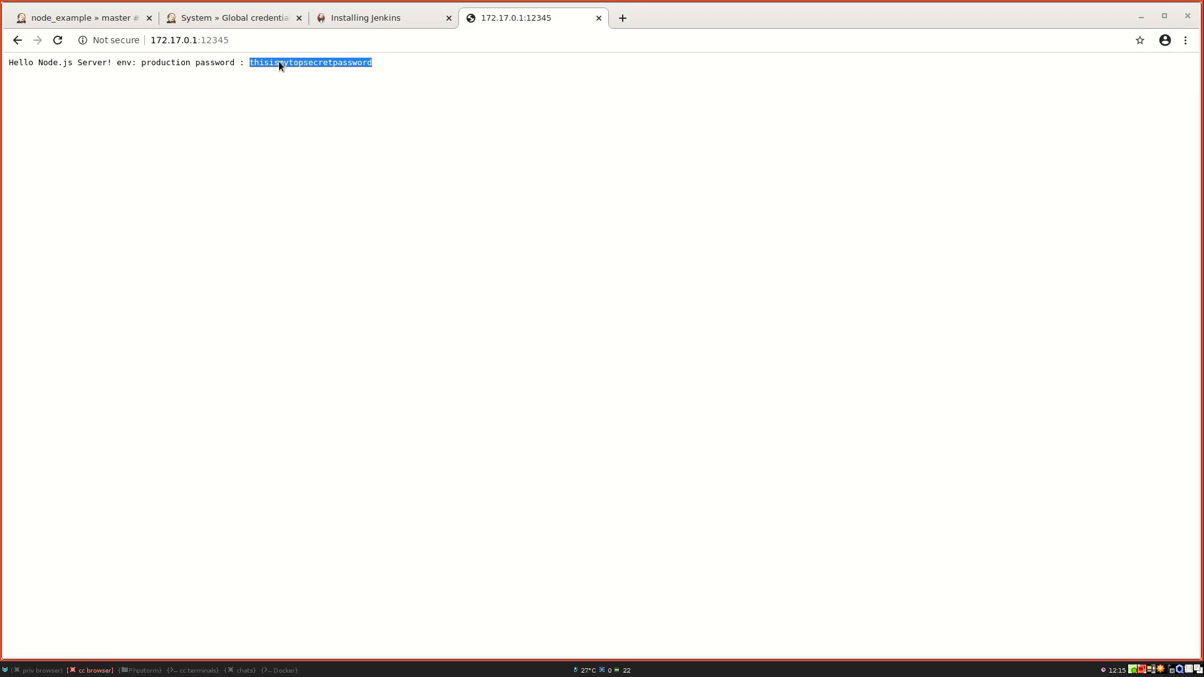
drag(254, 63, 377, 65)
Step: Switch to PhpStorm, uncomment the pm2 kill --name node_example-app line in the Jenkinsfile and review the command
key(super+3)
click(224, 49)
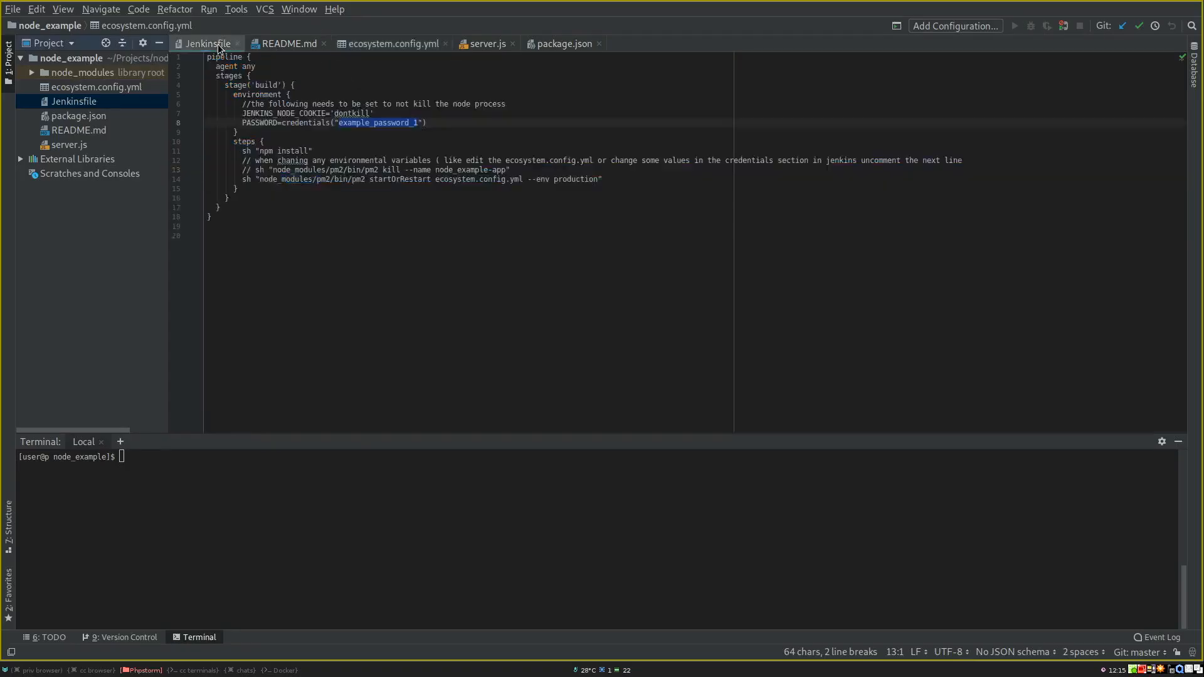
click(255, 170)
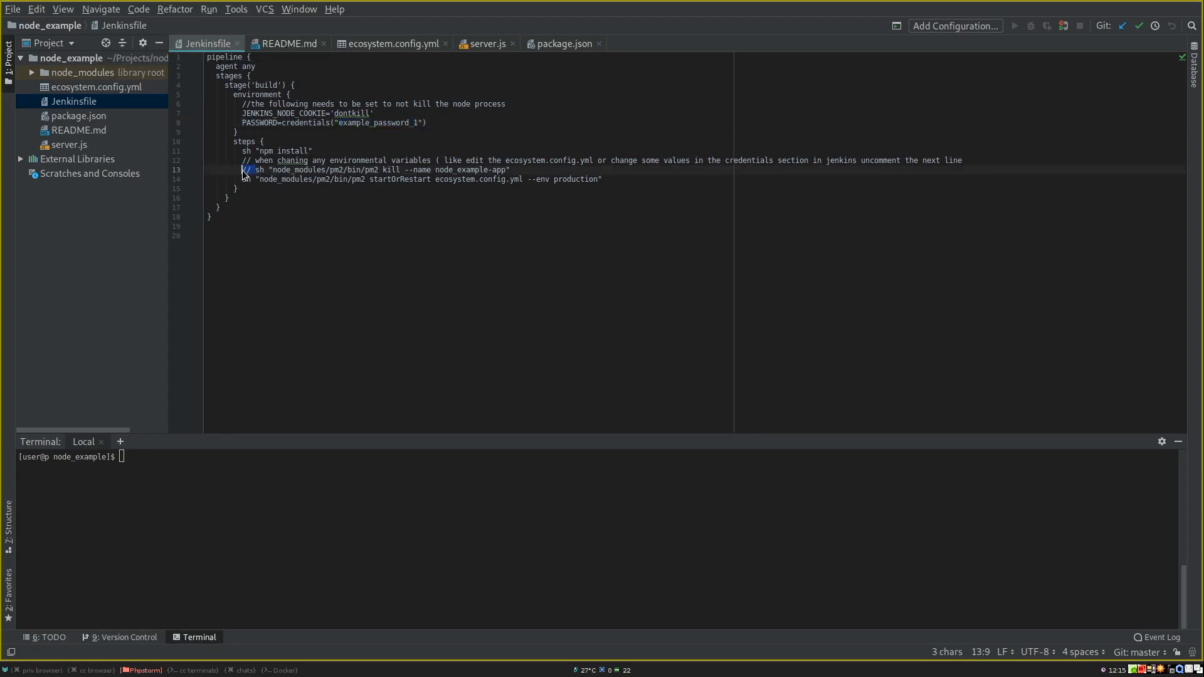
key(BackSpace)
key(BackSpace)
key(BackSpace)
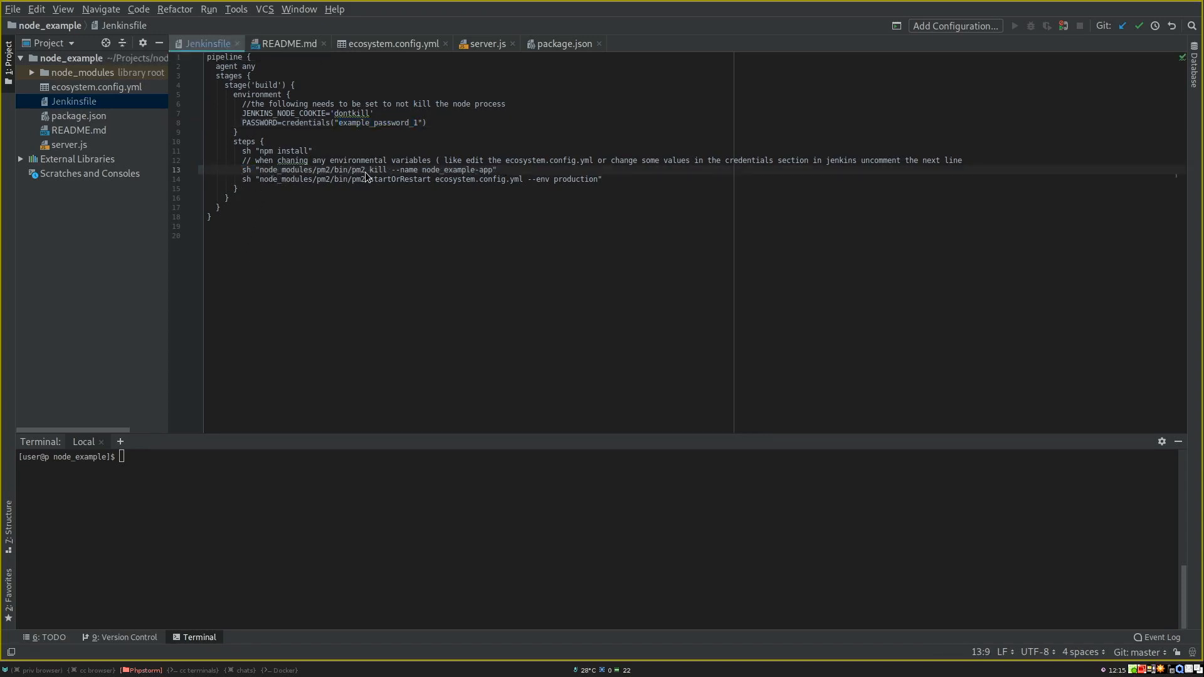
double_click(379, 170)
drag(422, 171, 490, 171)
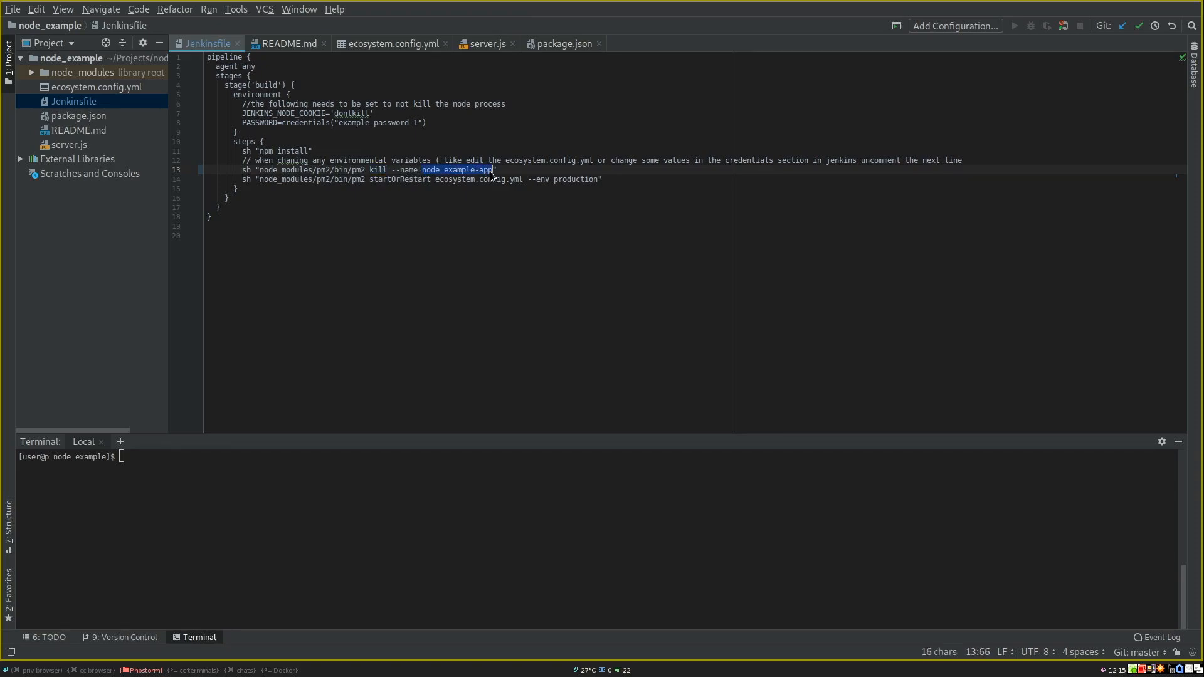
click(366, 178)
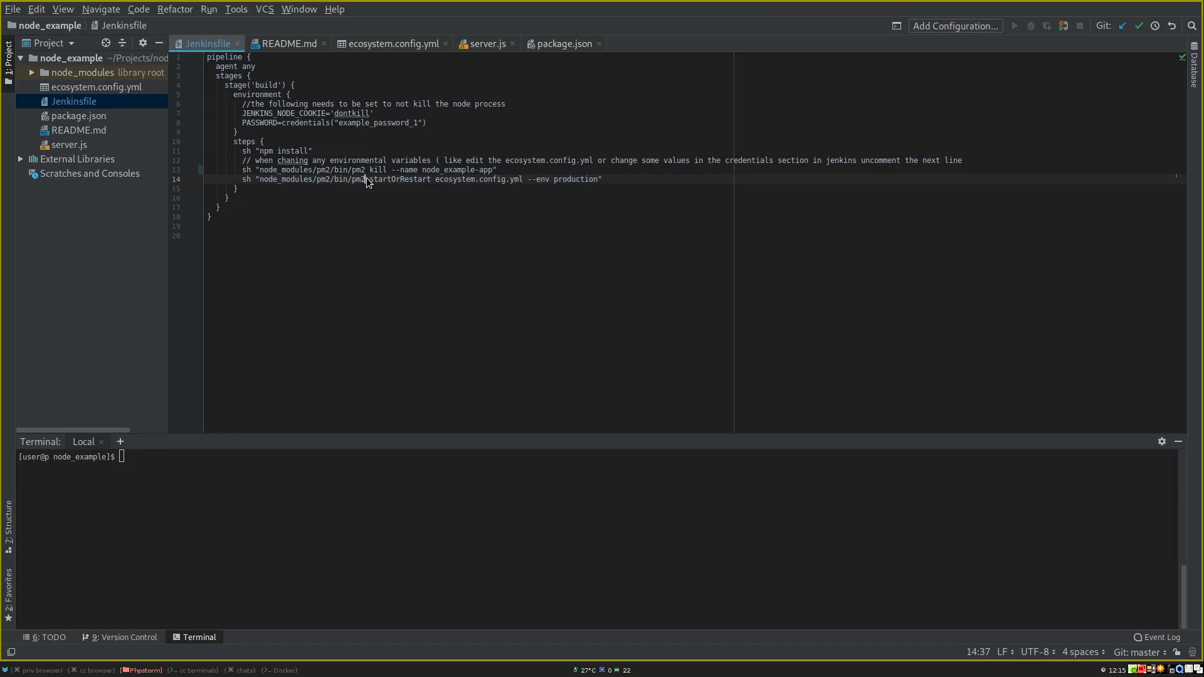
Step: Open a new terminal in Projects/node_example, list the project files and check the repository's git status
key(super+Return)
text(cd Pro)
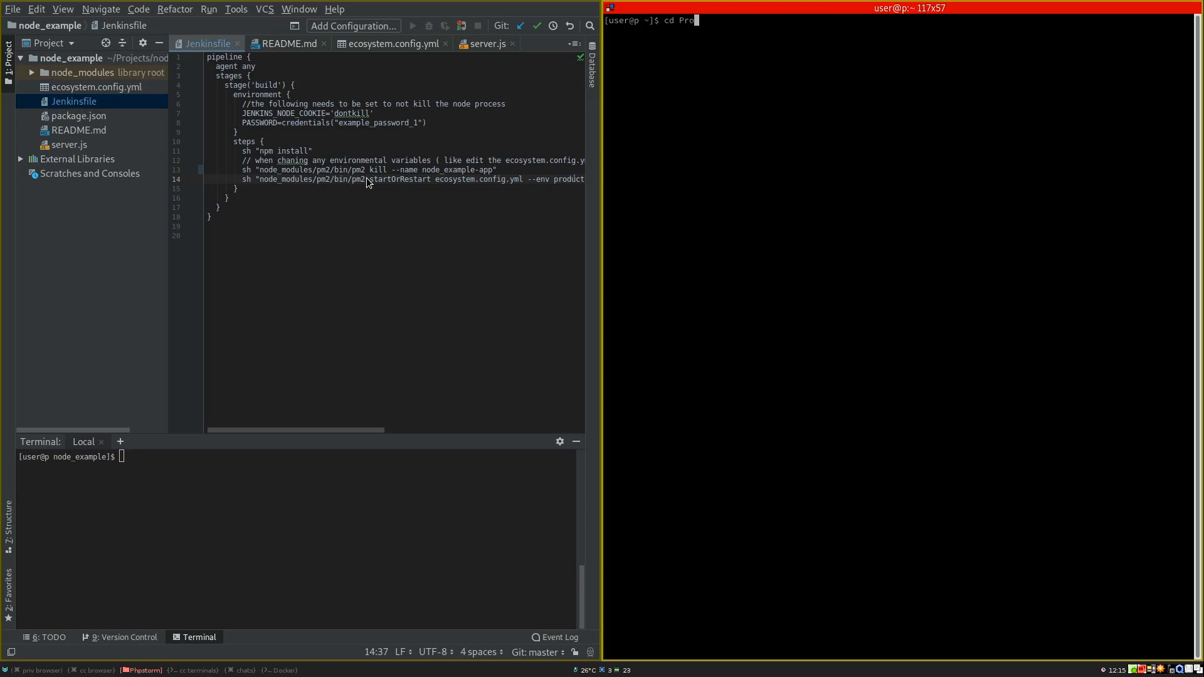
key(Tab)
text(nod)
key(Tab)
key(Return)
text(ls)
key(Return)
text(git status)
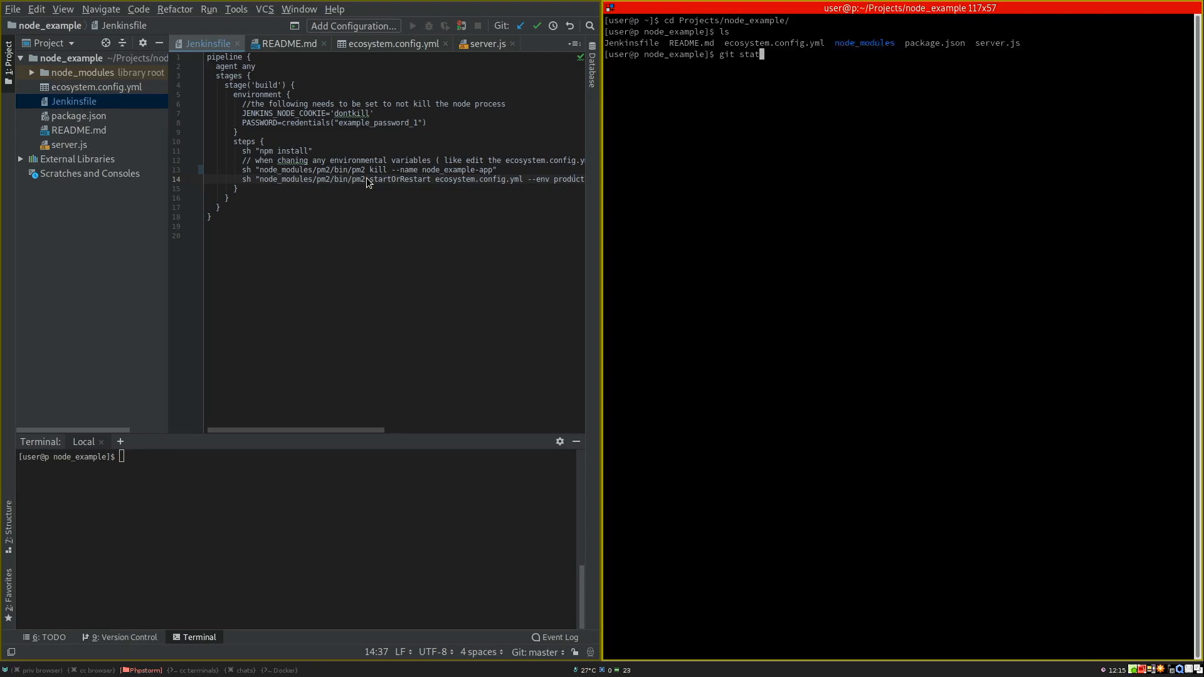
key(Return)
Step: Commit the Jenkinsfile with the message "Jenkinsfile updated added kill to pm2 process", push it to the remote and close the terminal
text(git add Jenkinsfile)
key(Return)
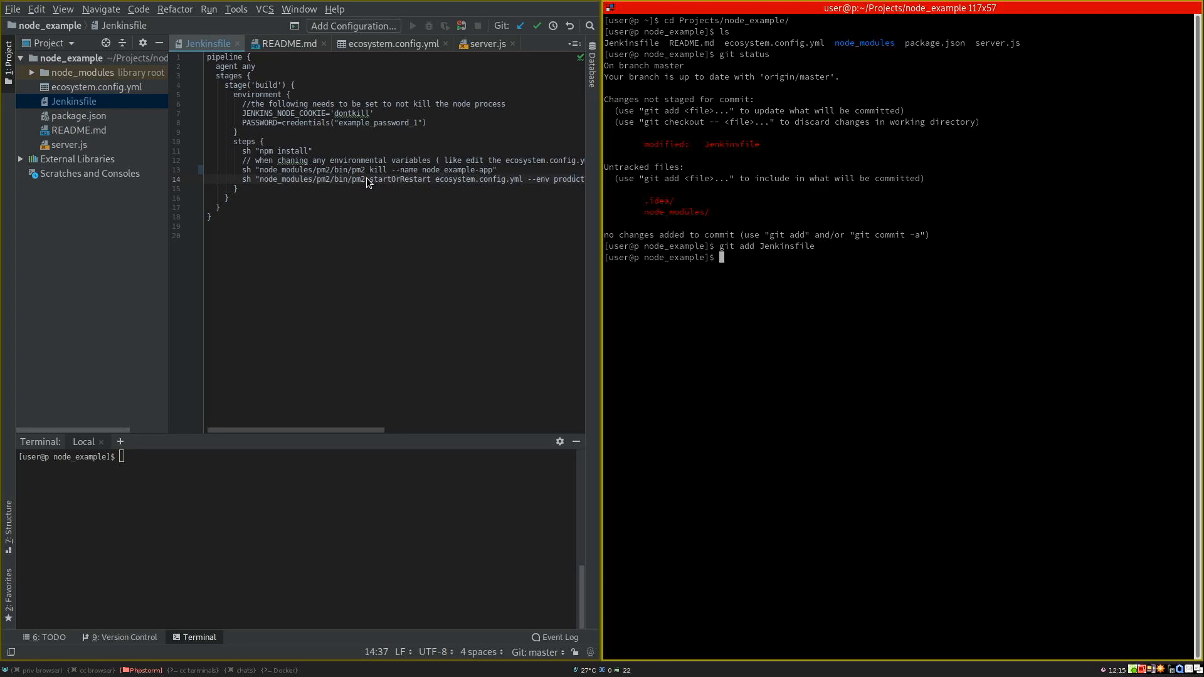
text(git commit -m "Jenkinsfile updated added kill)
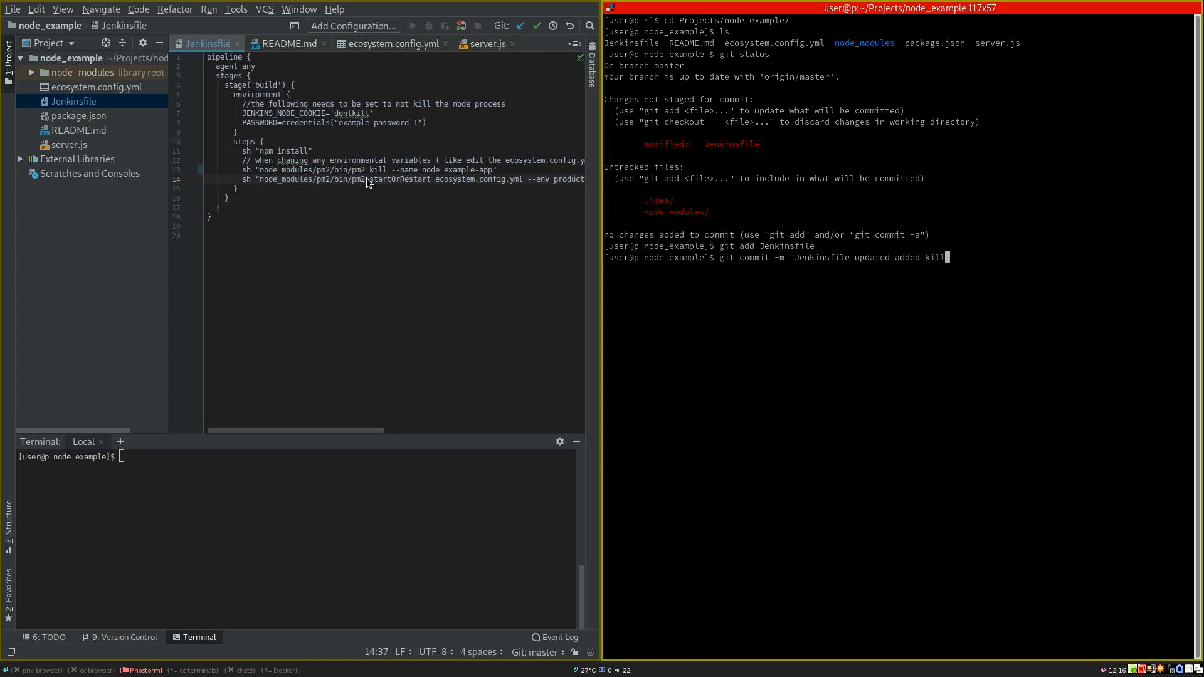
text( to pm2 process")
key(Return)
text(git push)
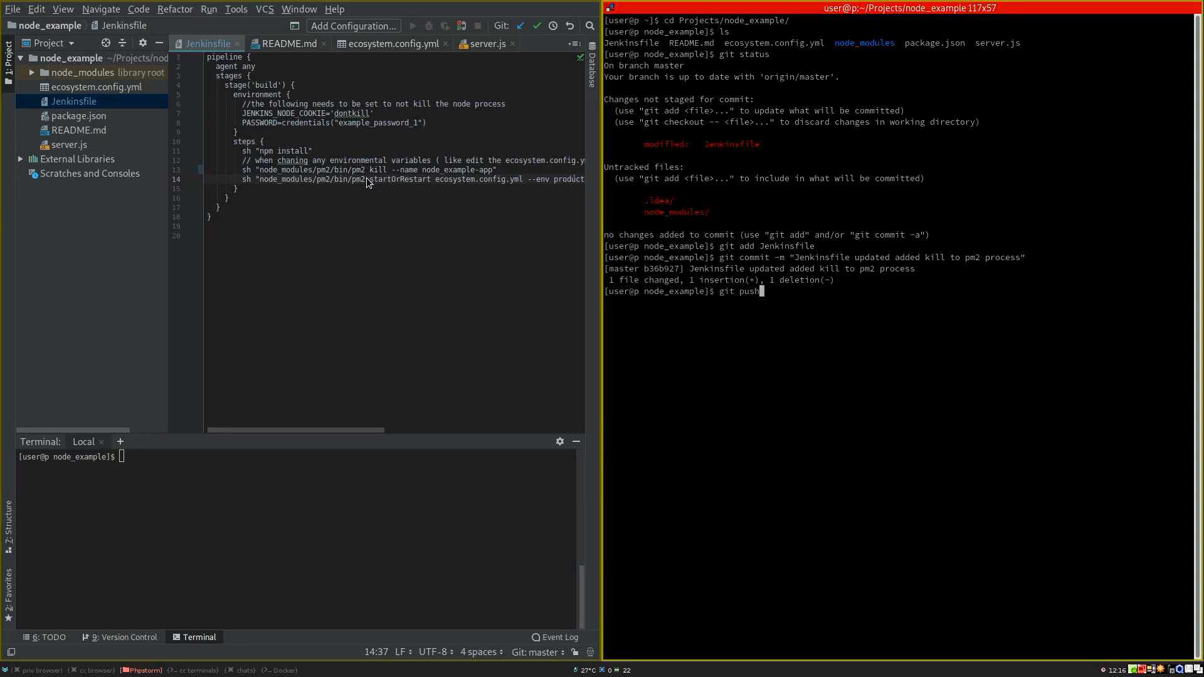
key(Return)
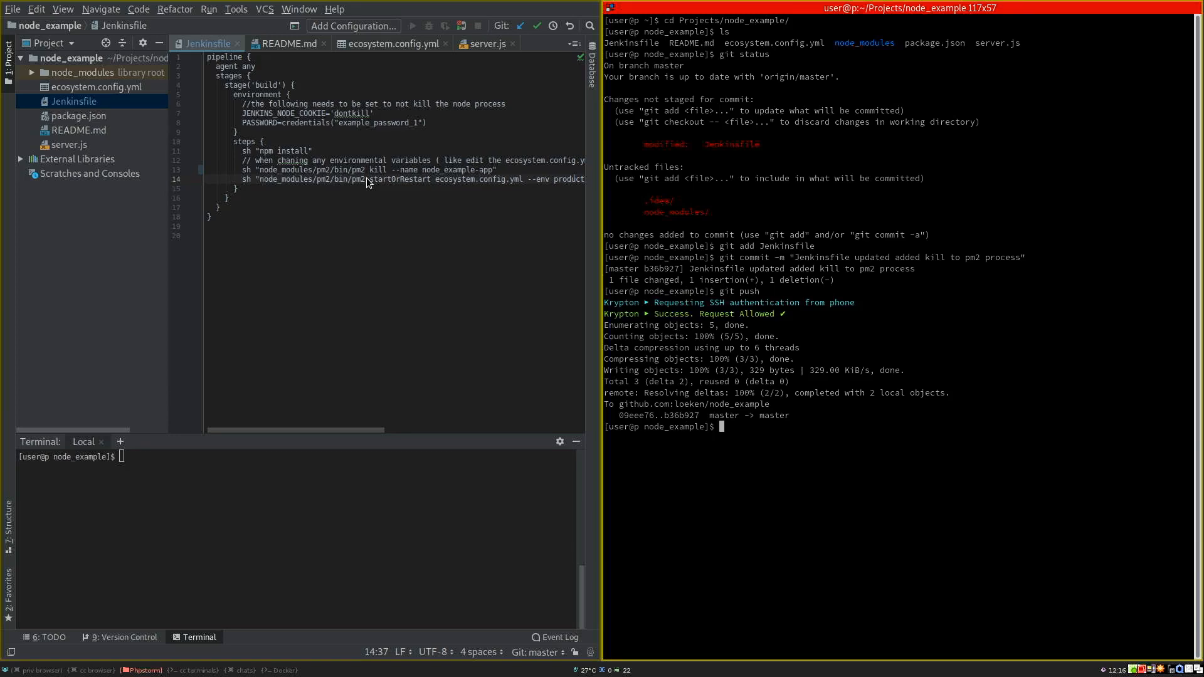
key(ctrl+d)
Step: Switch to Jenkins in the browser, return to node_example's master branch and start a new build
key(super+2)
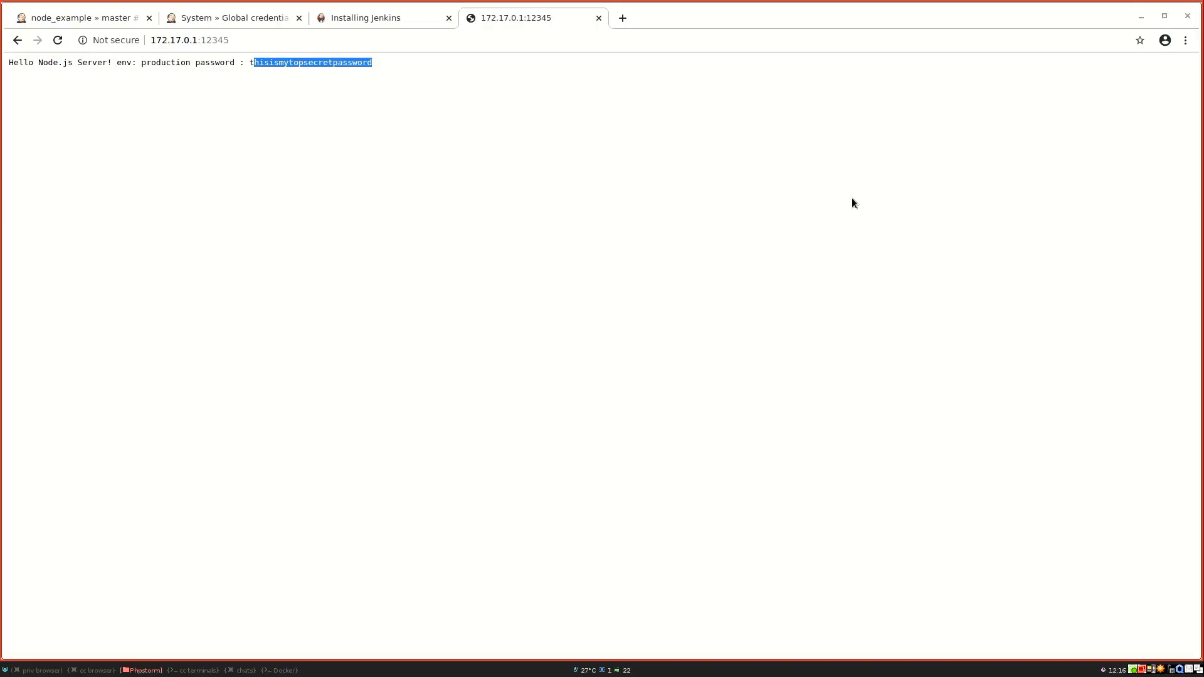
click(638, 148)
click(98, 18)
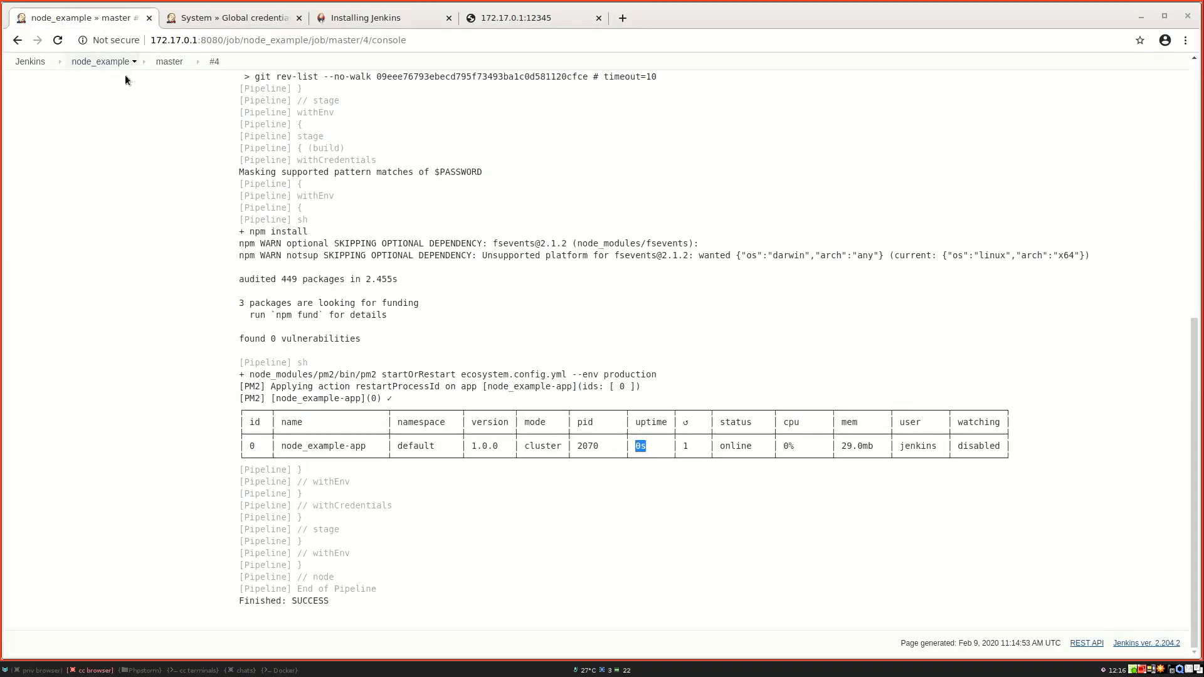
click(173, 61)
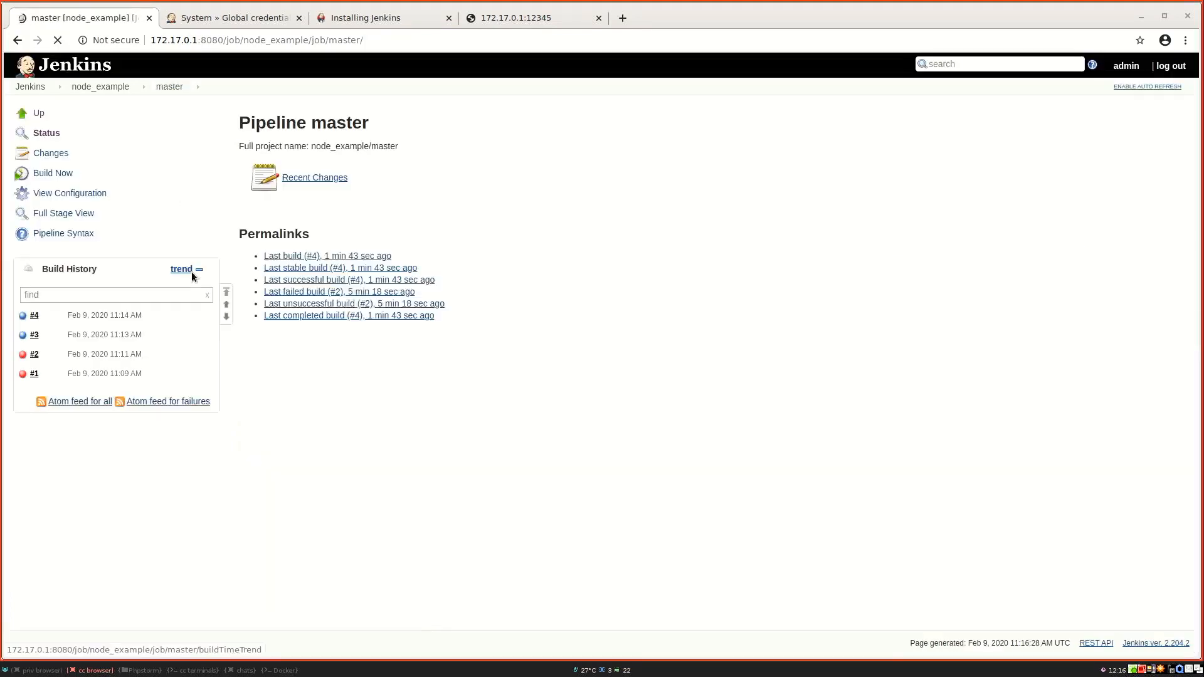
click(37, 175)
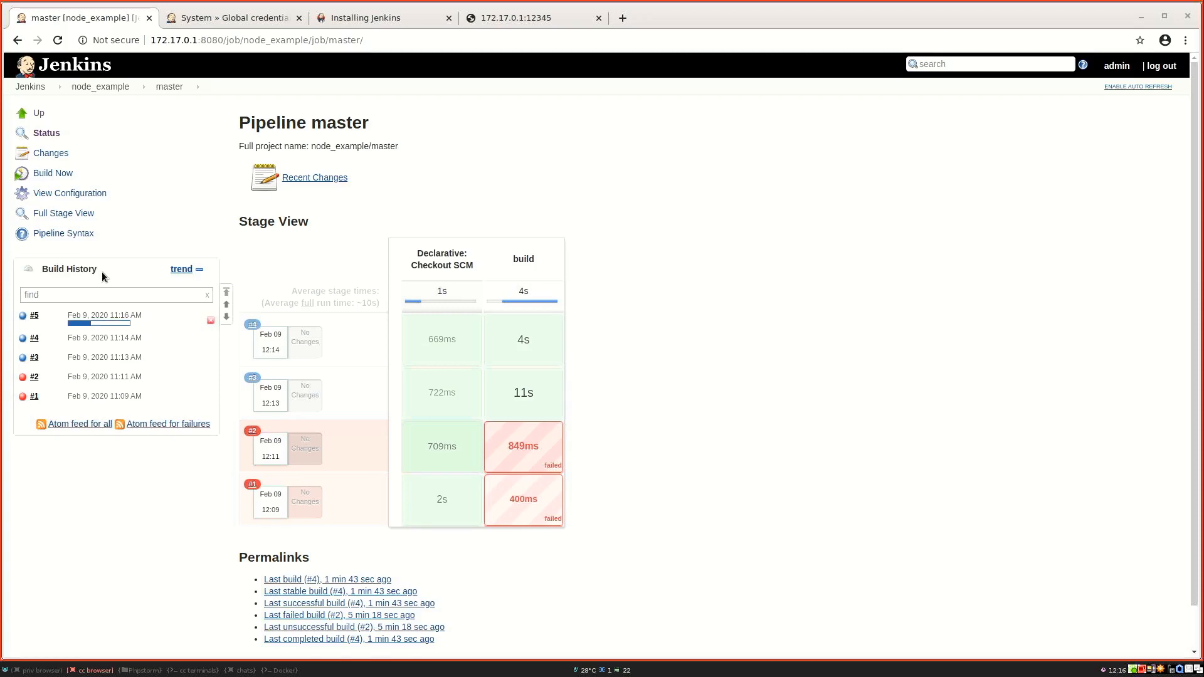
Step: Open the console output of build #5 and examine the pm2 kill and daemon spawning lines
click(35, 317)
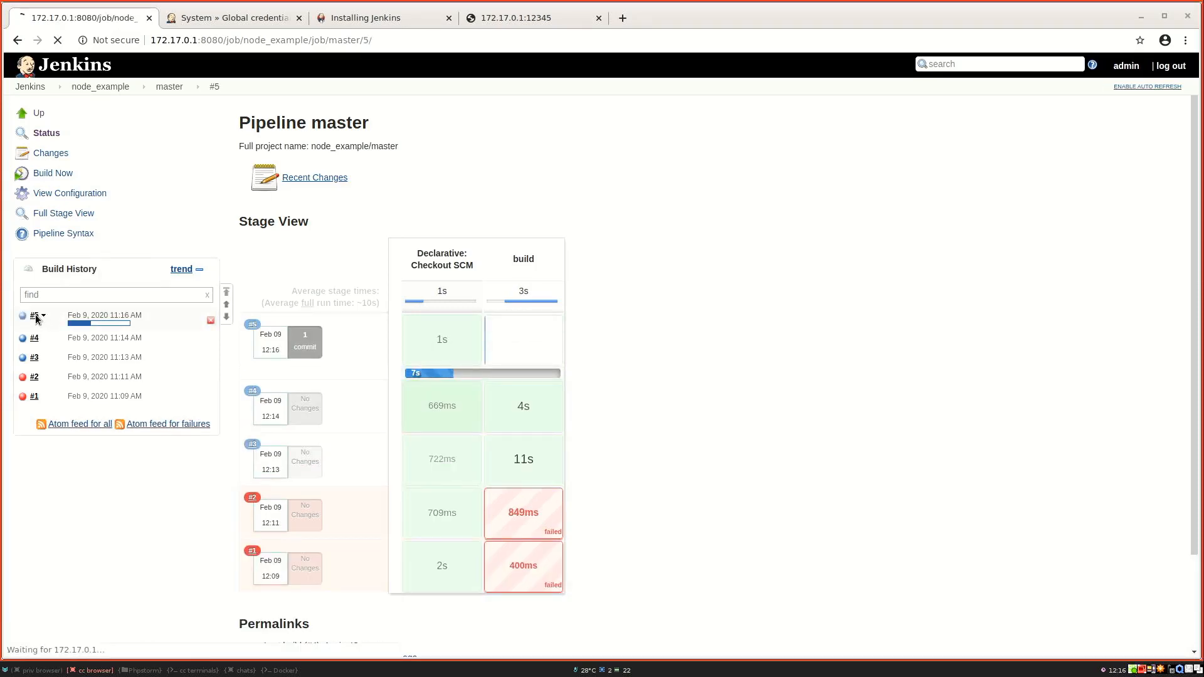
click(54, 174)
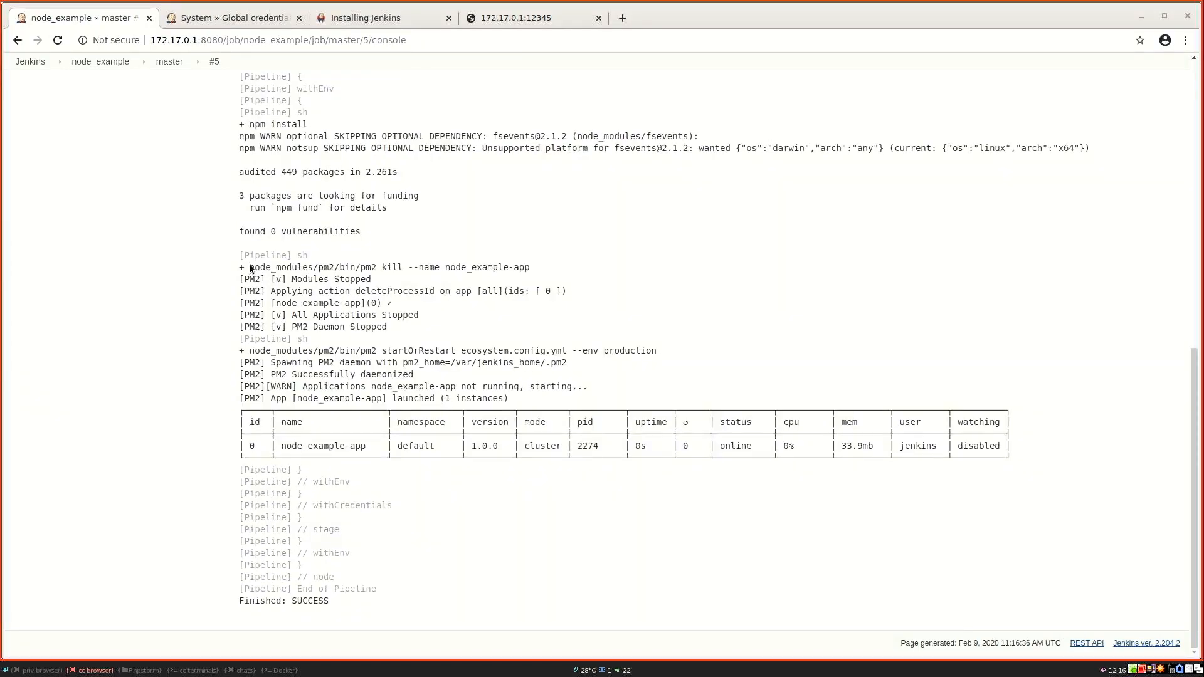
drag(250, 266, 548, 270)
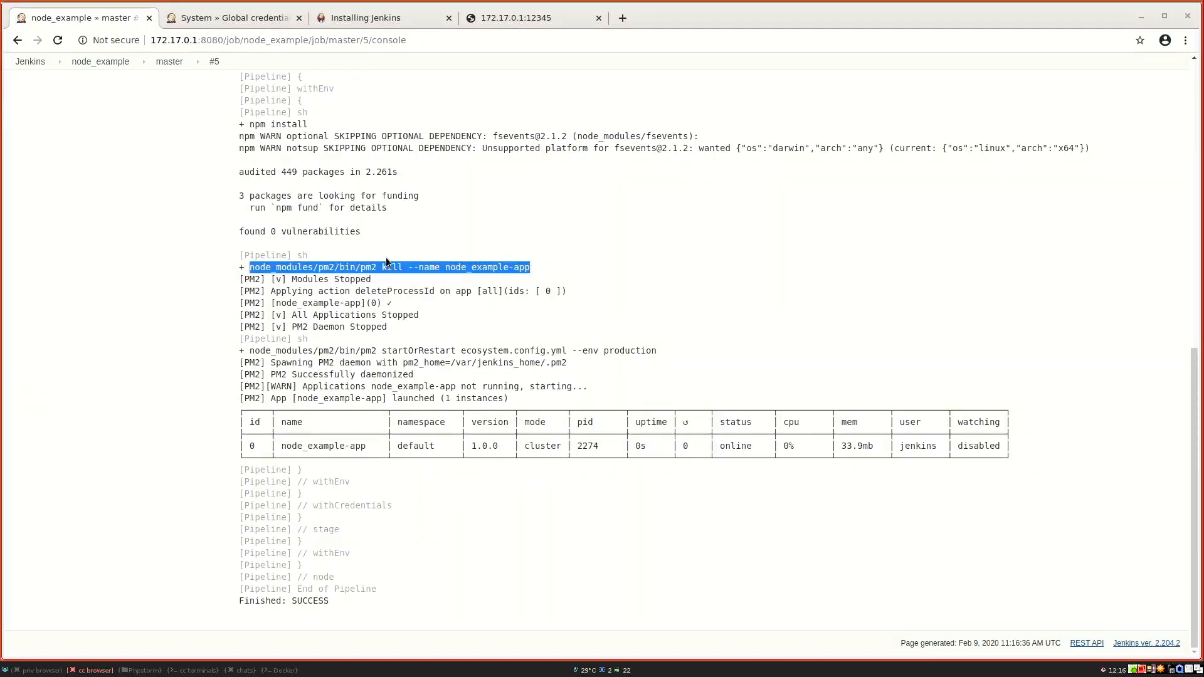
drag(243, 273, 437, 331)
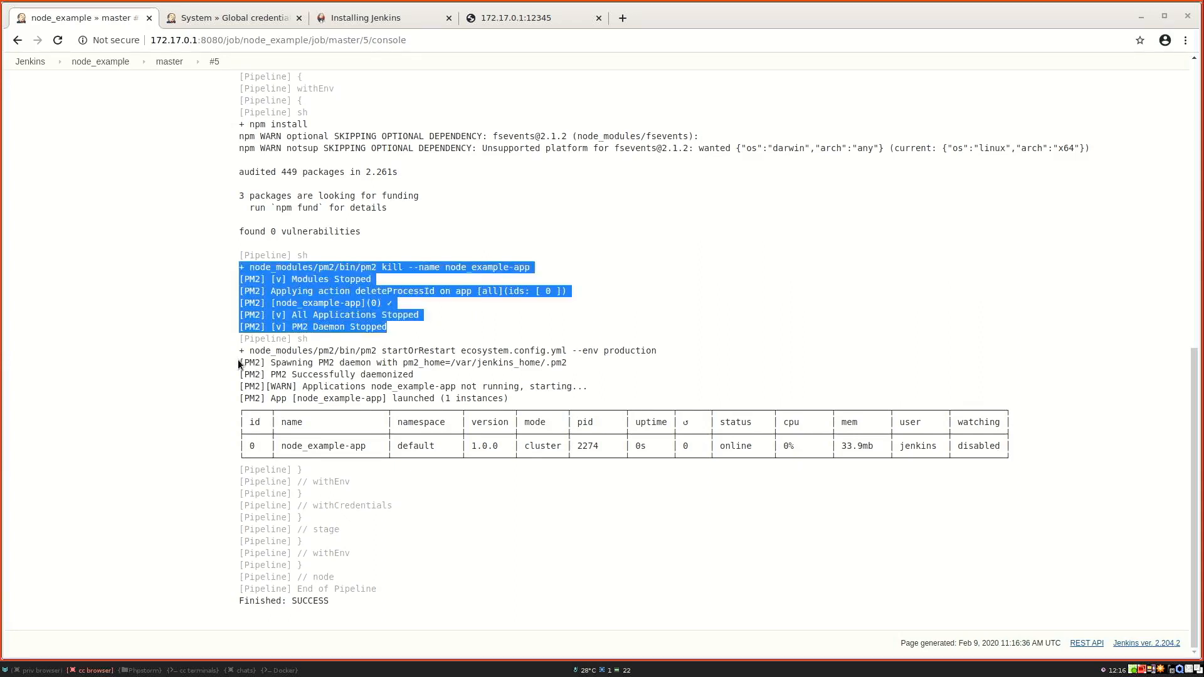
drag(239, 362, 555, 369)
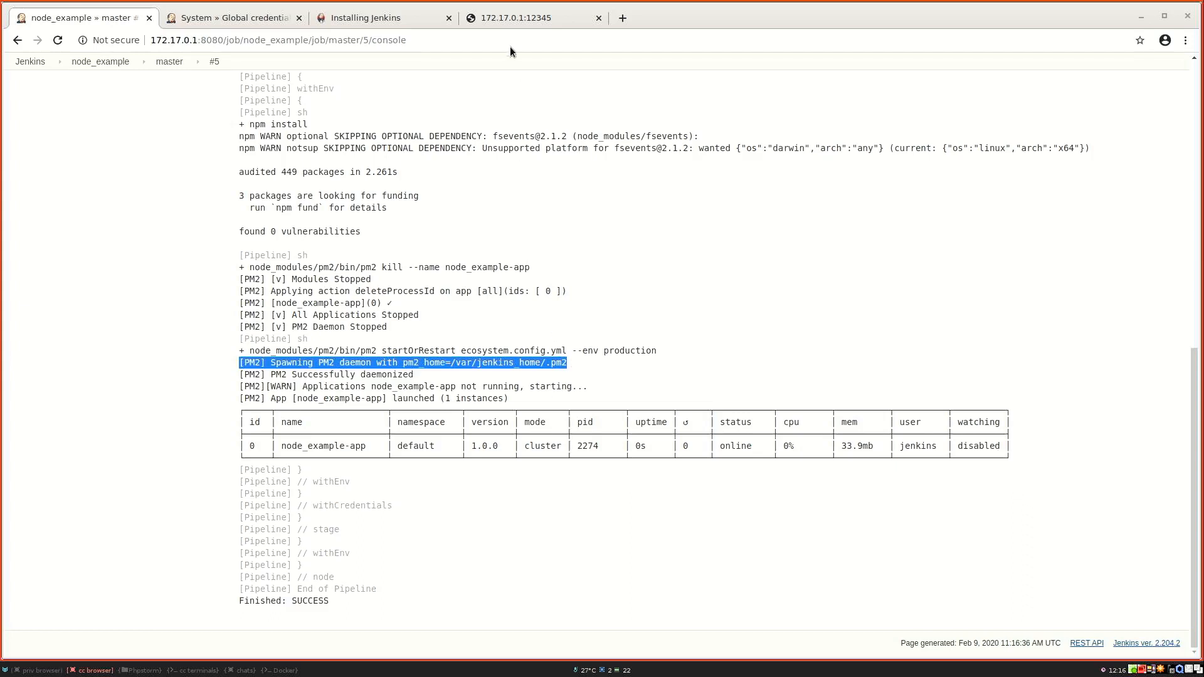
Step: Reload the app page at 172.17.0.1:12345 and check which password the redeployed app displays
click(498, 18)
click(446, 37)
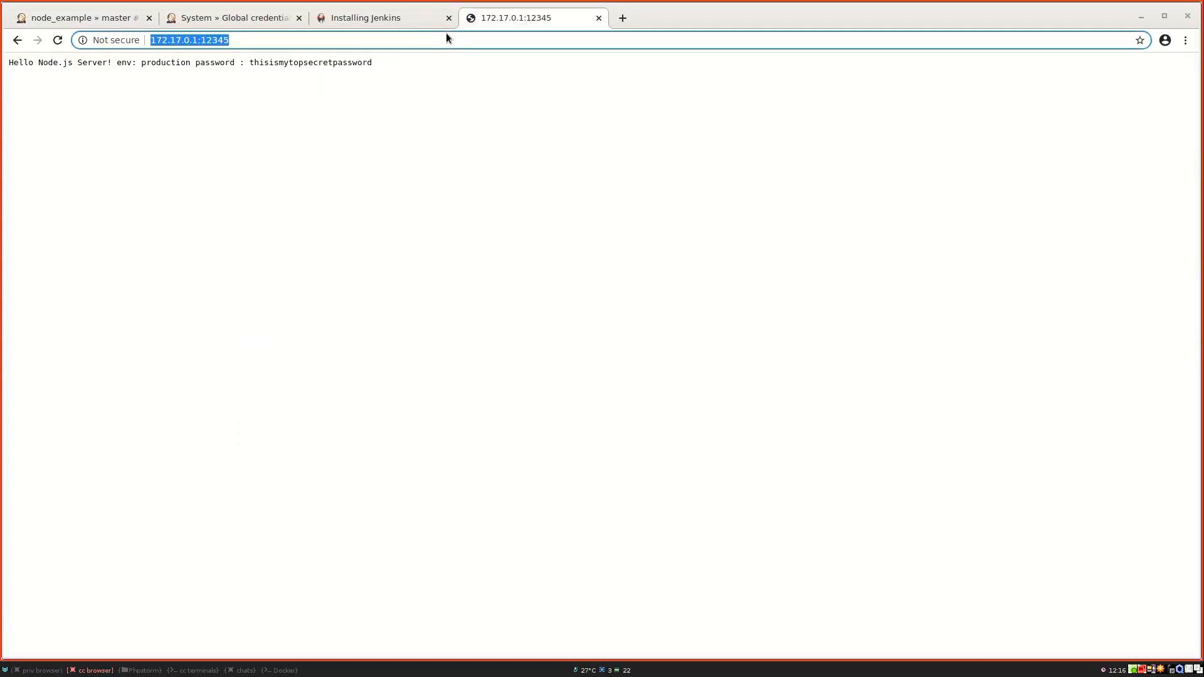
key(Return)
double_click(299, 62)
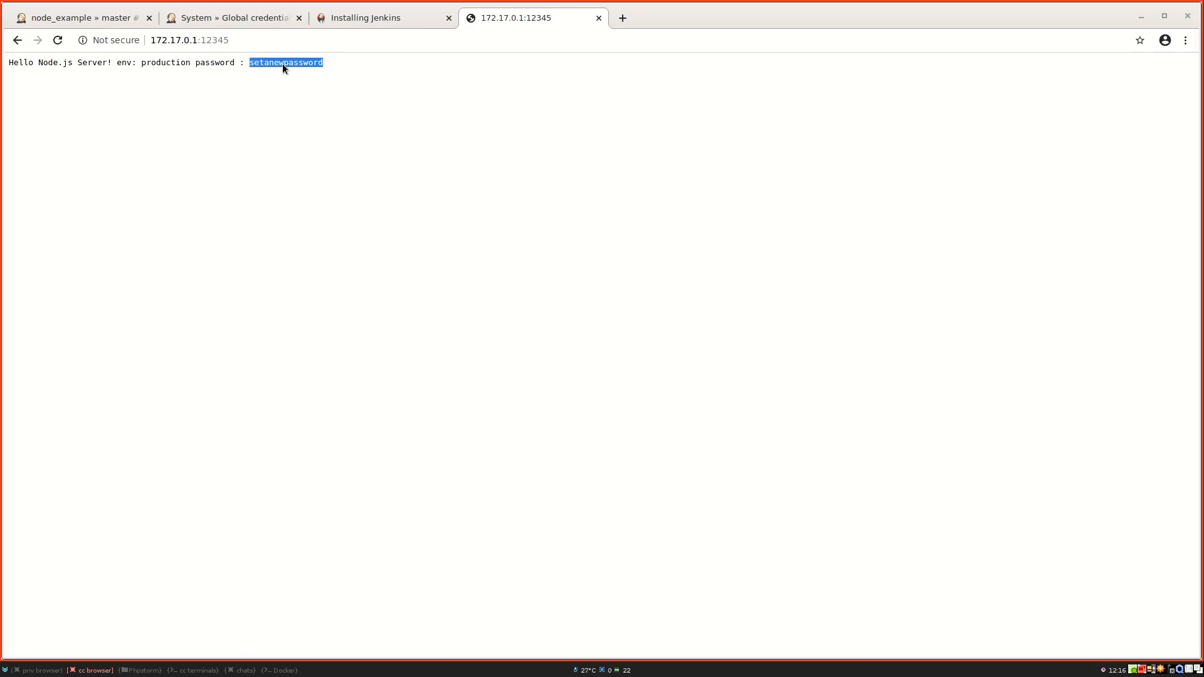
click(318, 116)
Step: Switch to PhpStorm and comment out the pm2 kill --name node_example-app line in the Jenkinsfile again
key(super+3)
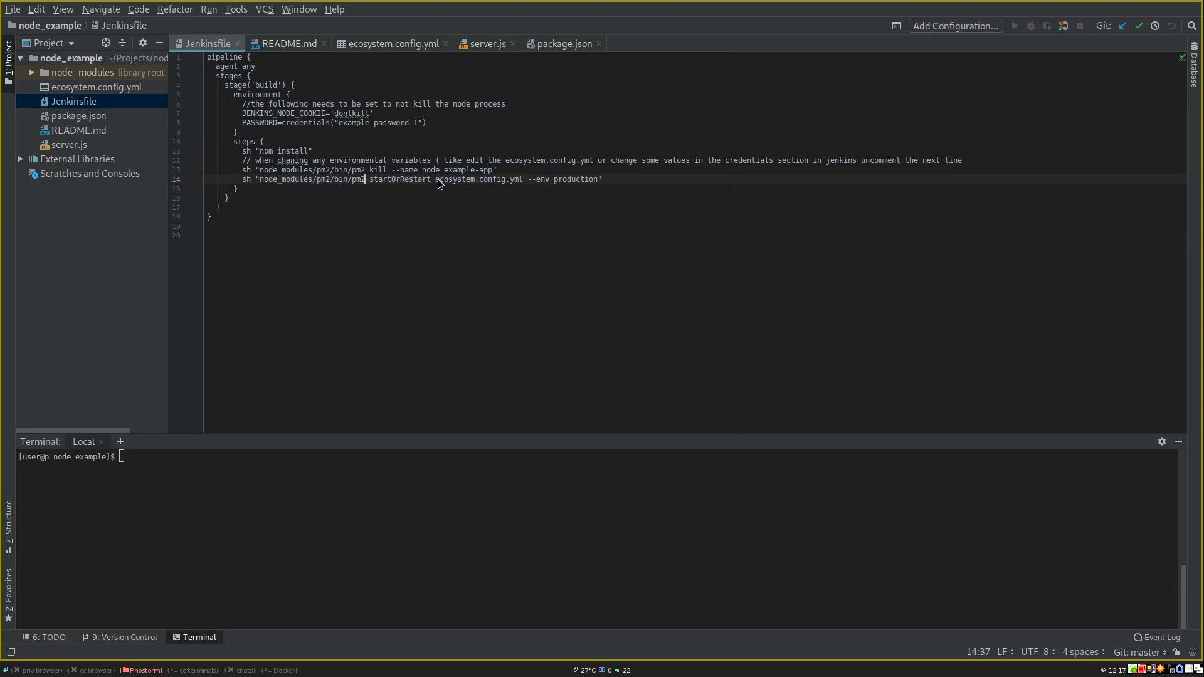
click(242, 172)
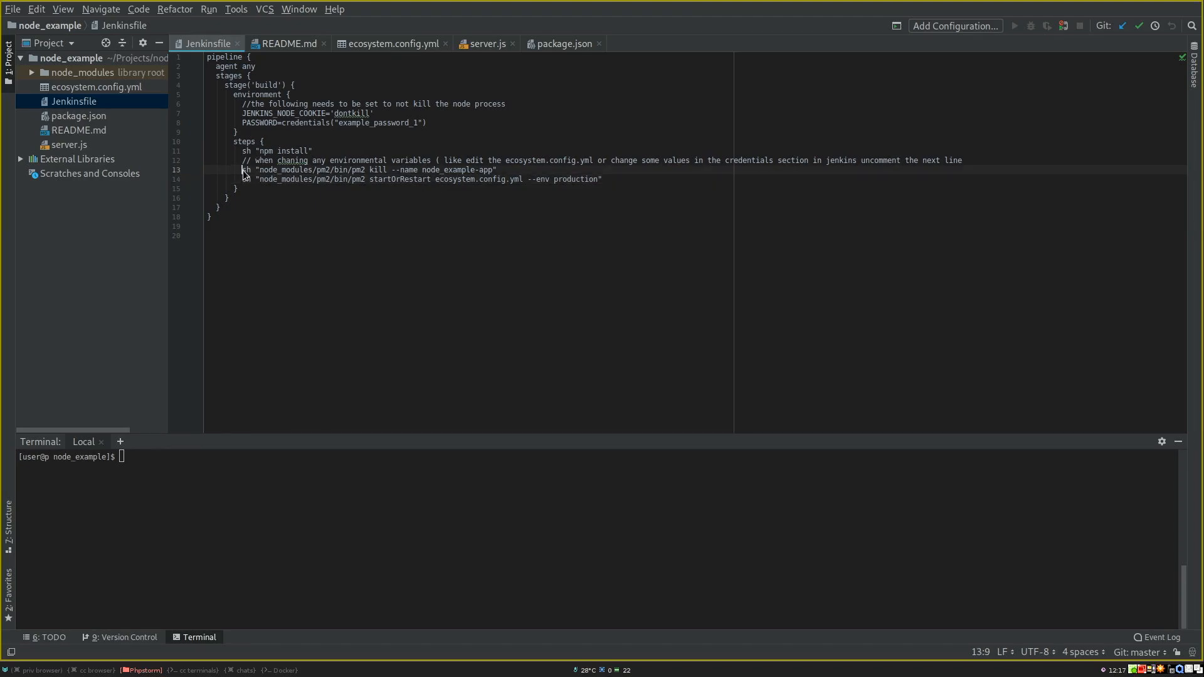
text(//)
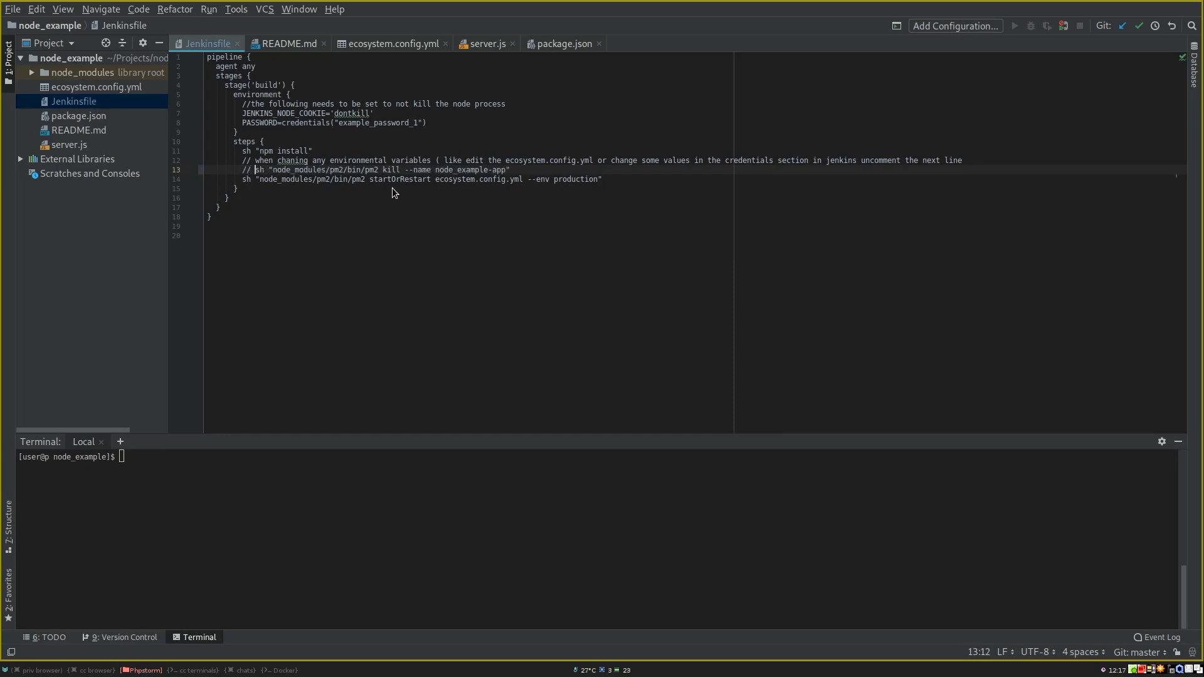
Step: Open another terminal in the Projects/node_example folder and list its files
key(super+Return)
text(cd )
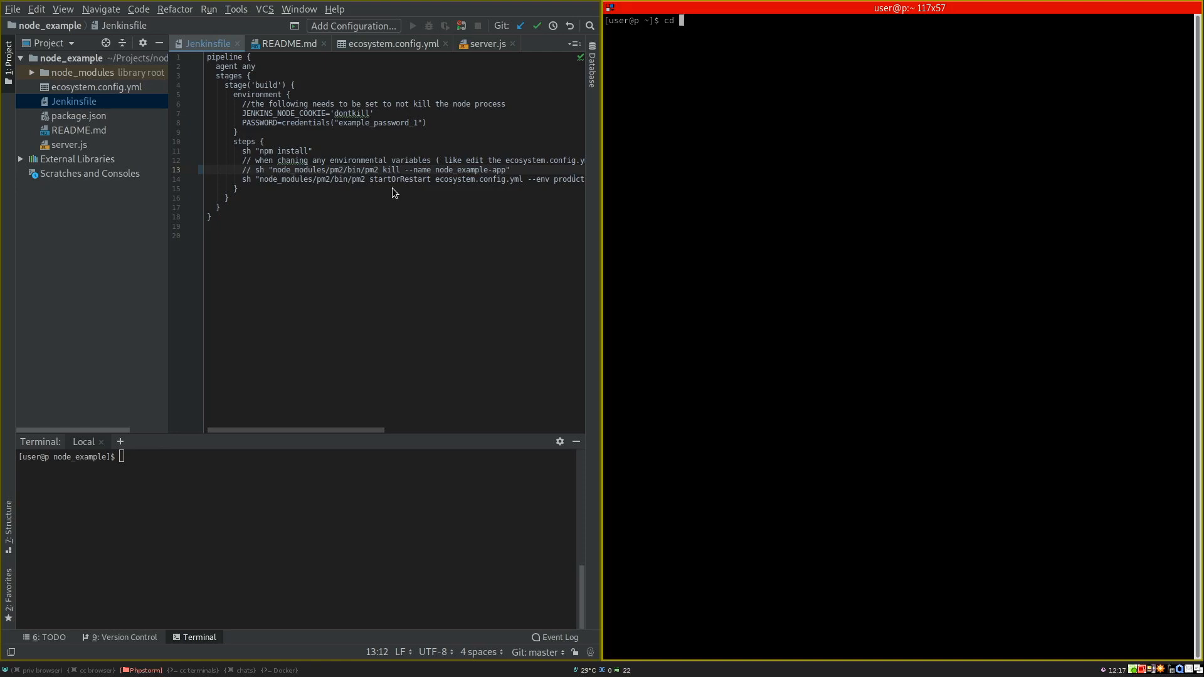
text(Projects/nd)
key(Tab)
key(Return)
text(ls)
key(Return)
Step: Commit the Jenkinsfile with the message "uncommented the kill section inside the Jenkinsfile", push it and exit the terminal
text(git add Jenk)
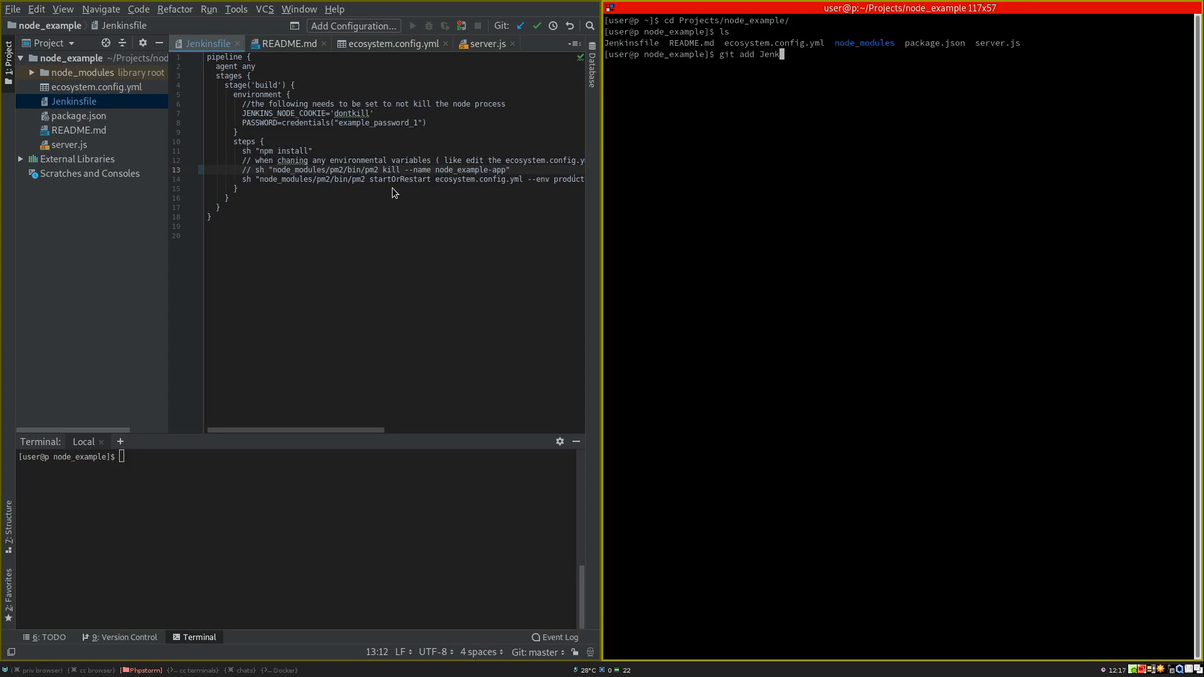
key(Tab)
key(Return)
text(git commit)
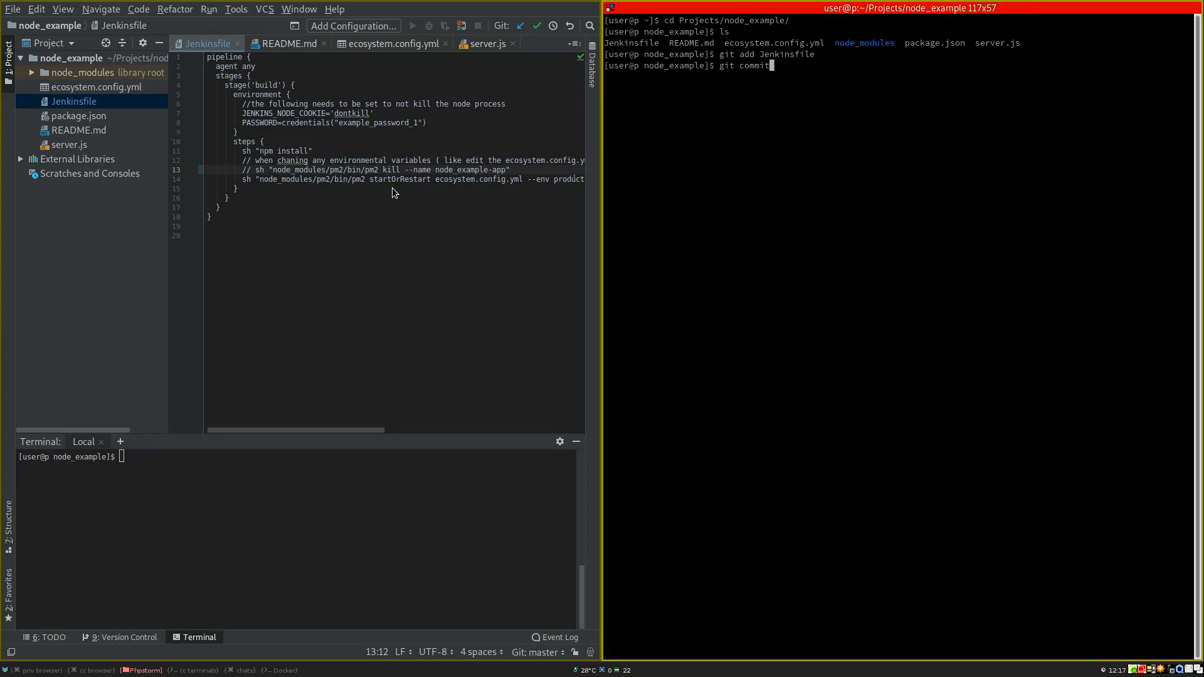
text( -m "uncommented the kill section inside the Jenkinsfile")
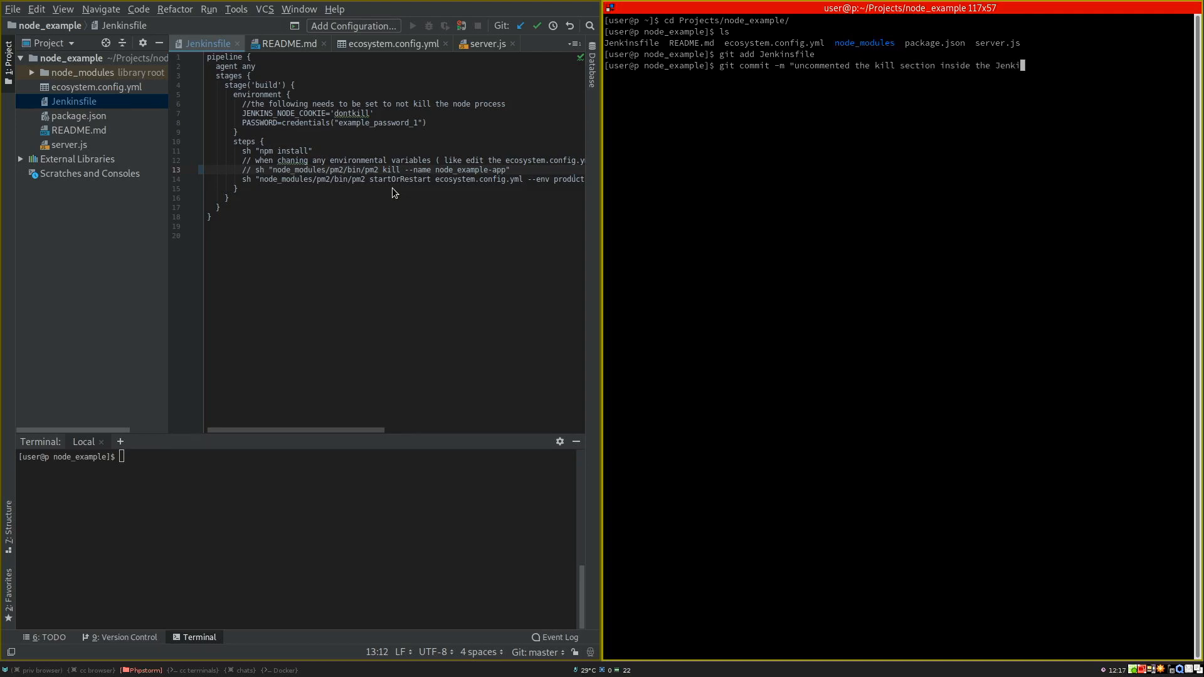
key(Return)
text(git push)
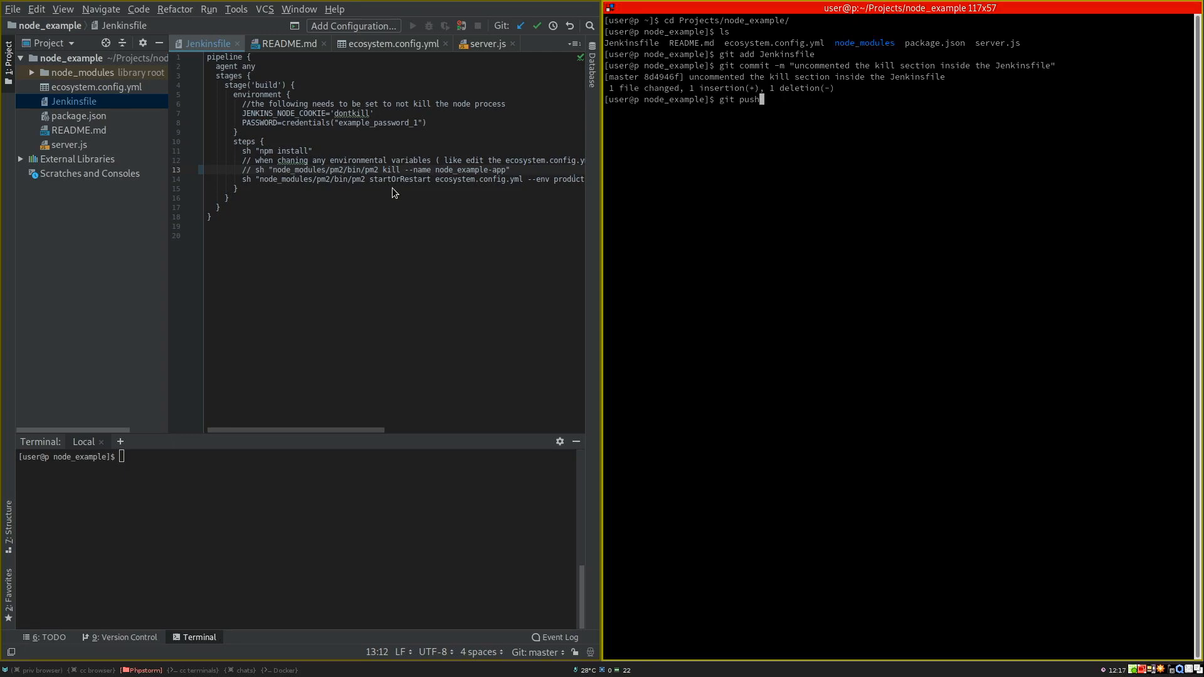
key(Return)
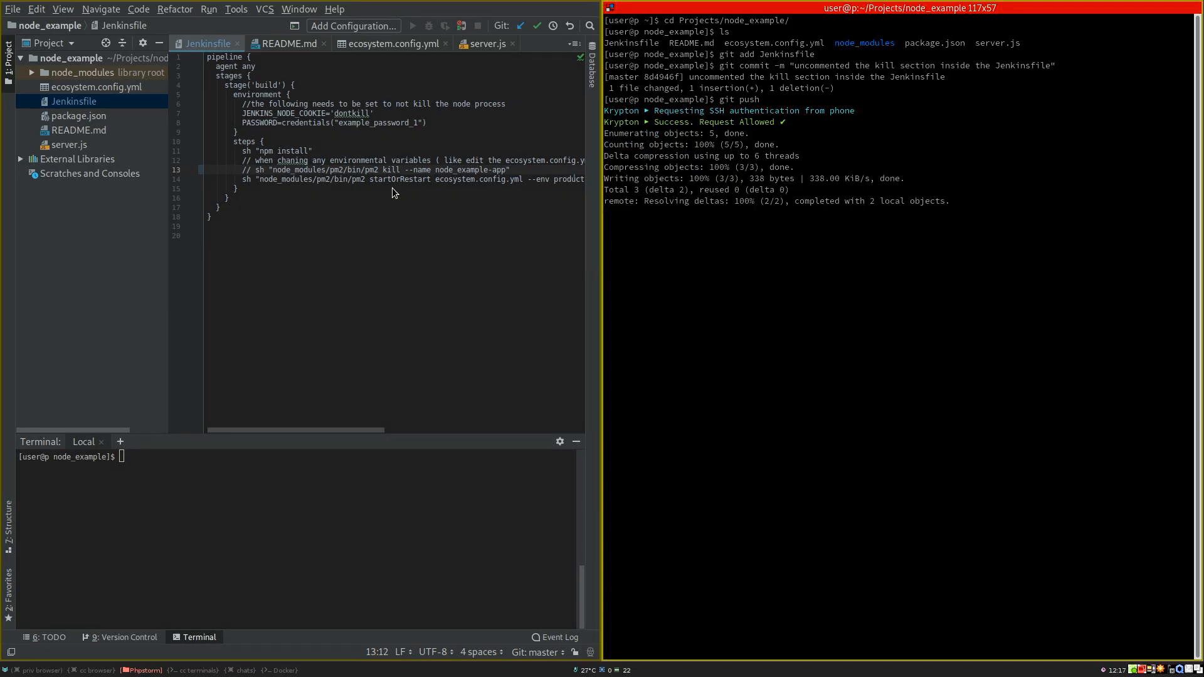
text(exit)
key(Return)
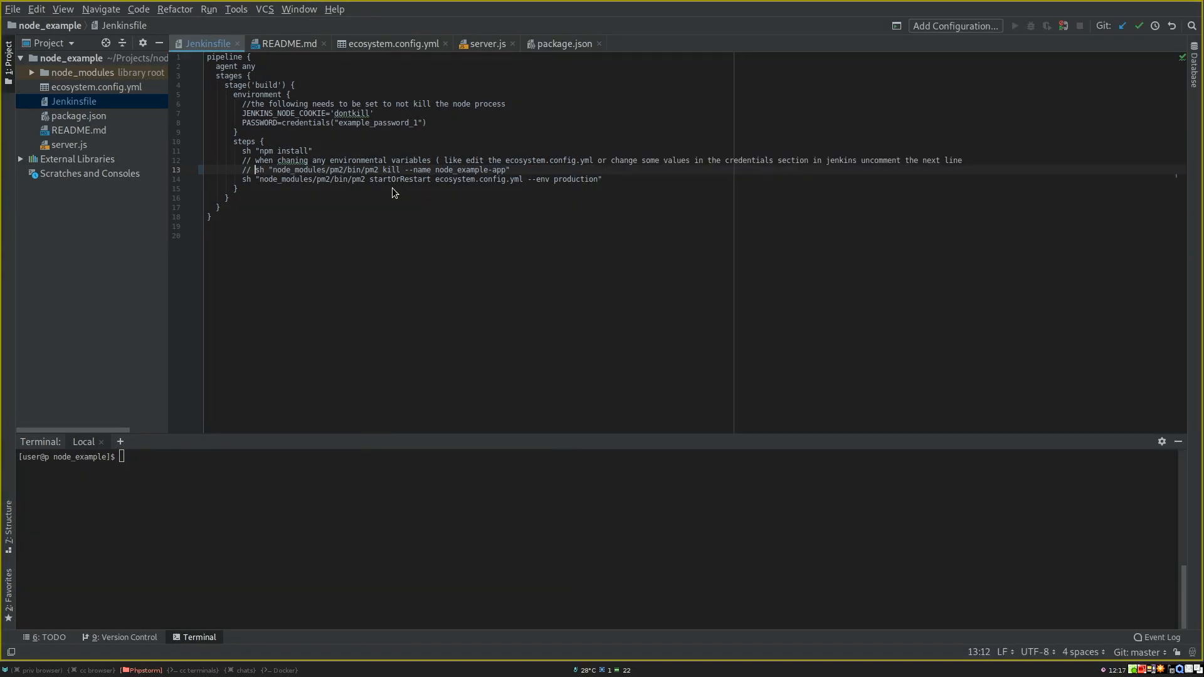
Step: Switch to Jenkins in the browser and open the configuration of the node_example multibranch pipeline
key(super+7)
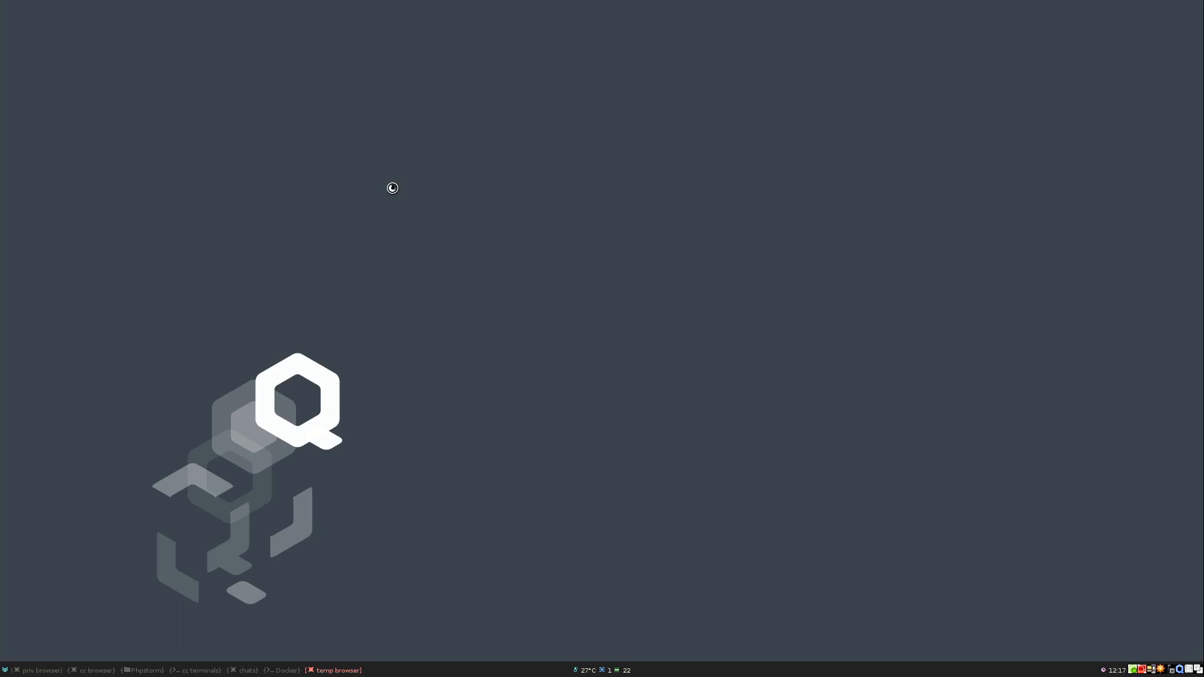
key(super+2)
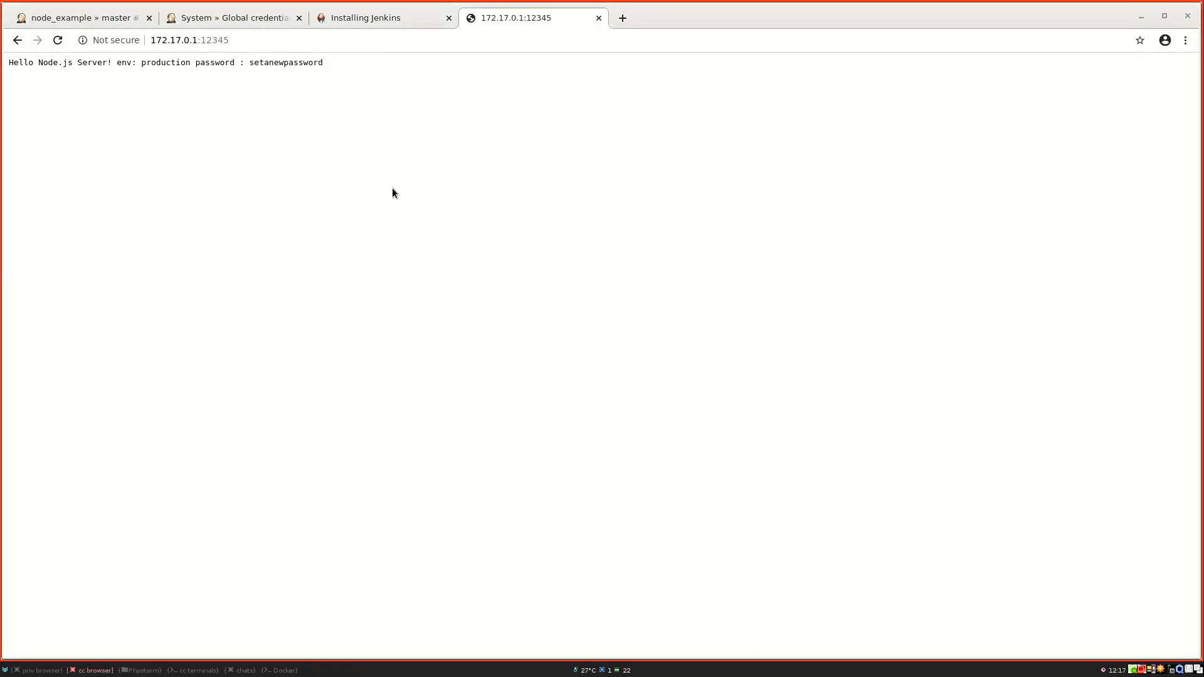
click(79, 19)
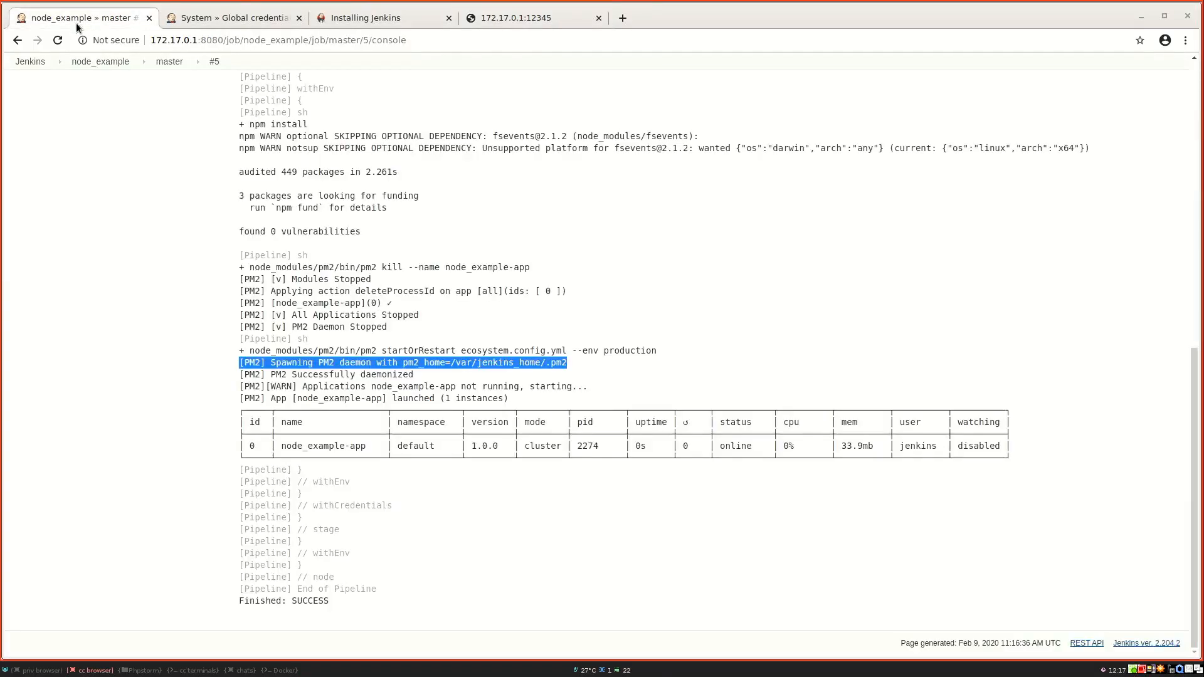
click(172, 64)
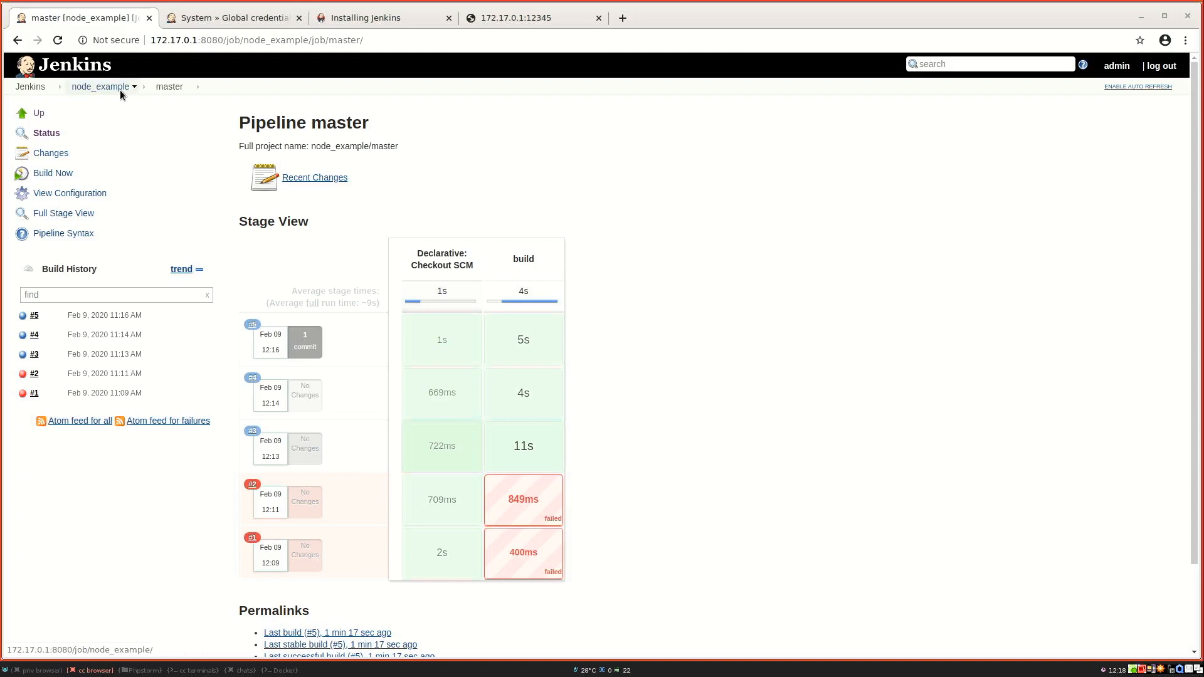
click(105, 86)
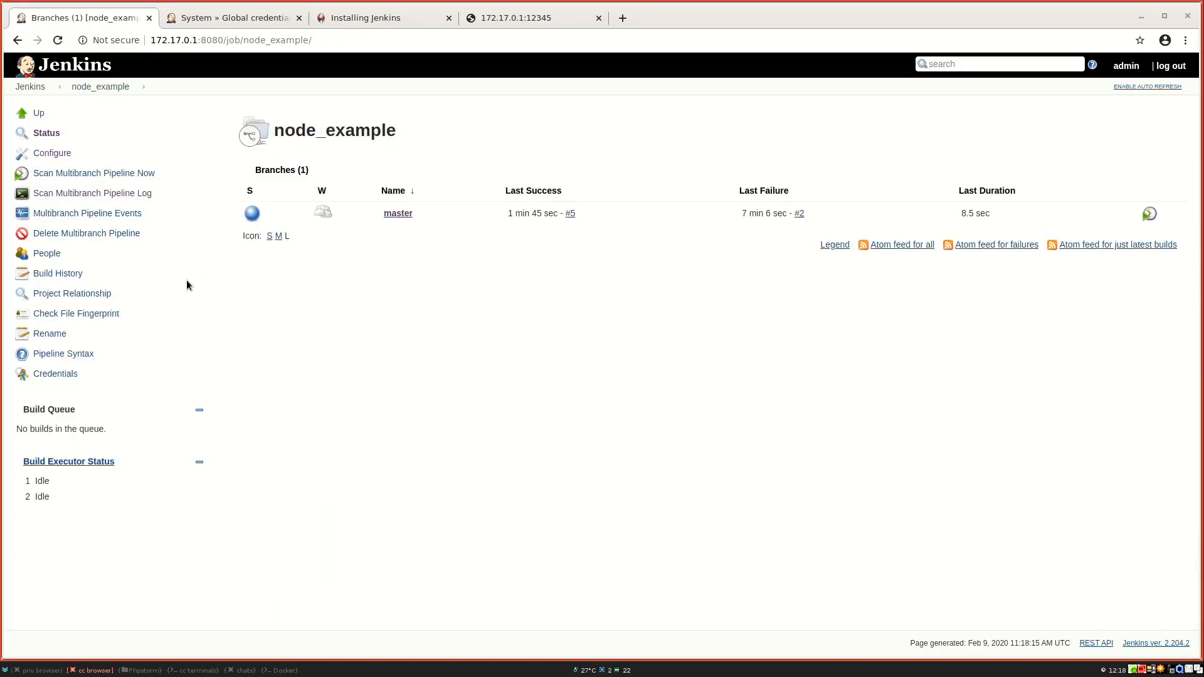
click(58, 153)
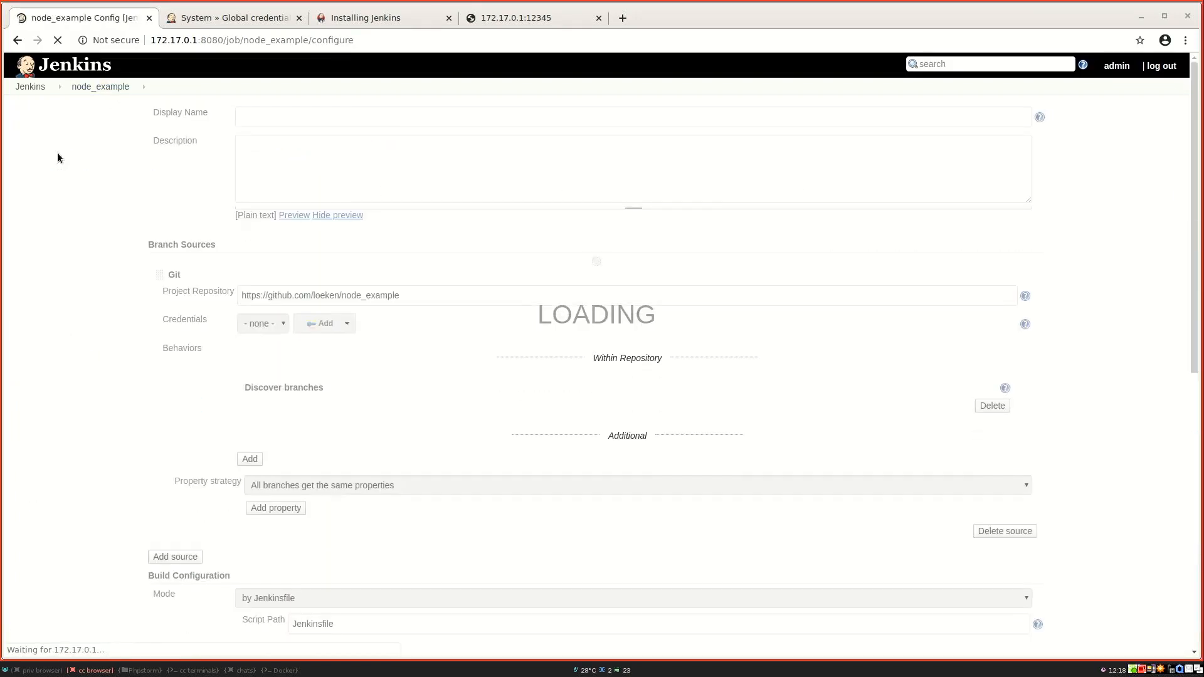
Step: Enable the periodic scan trigger for the multibranch pipeline with an interval of 1 minute and save the configuration
scroll(82, 199, down, 5)
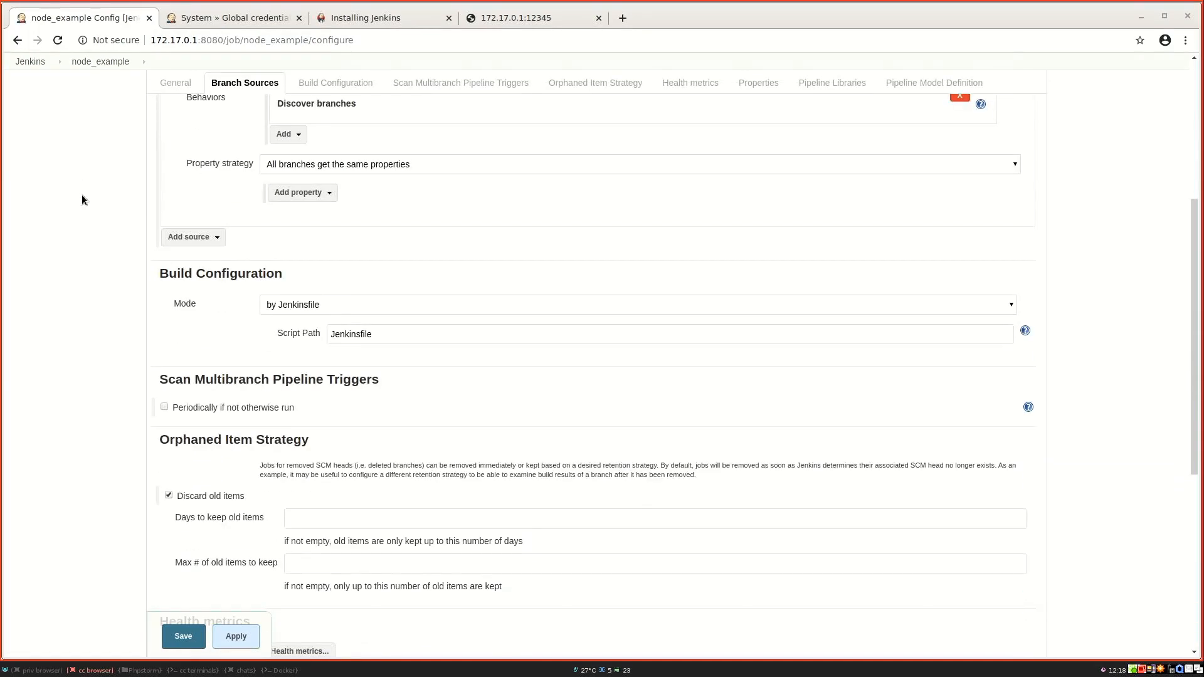
scroll(82, 200, down, 3)
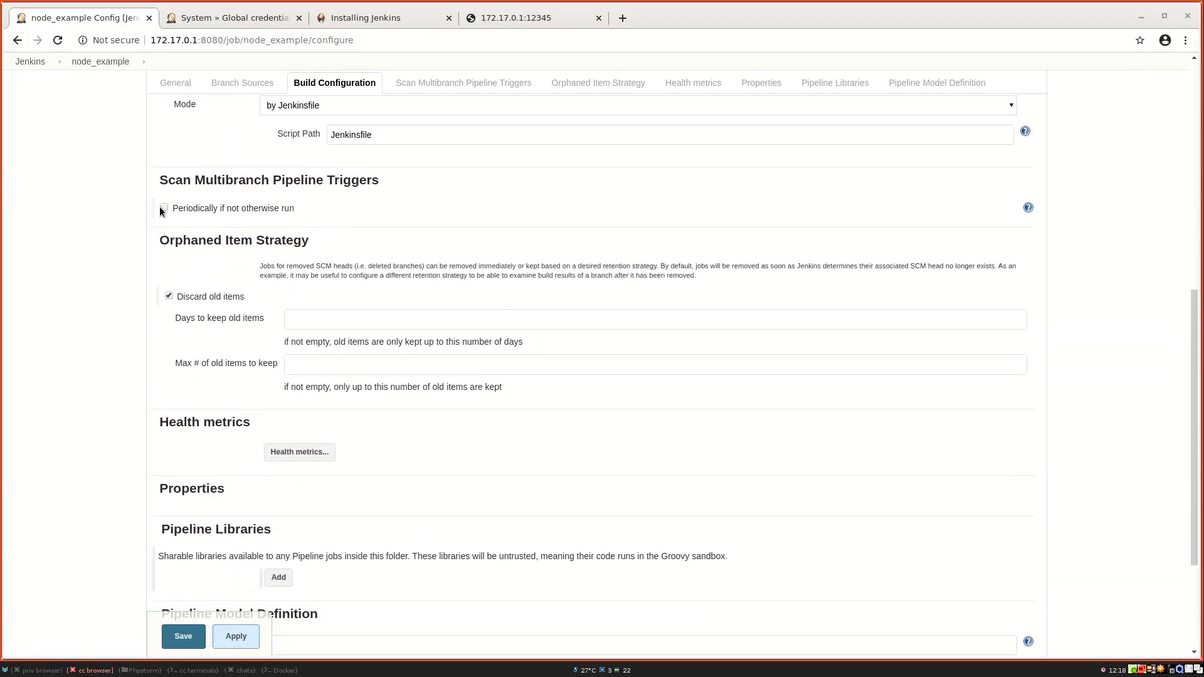
drag(160, 180, 387, 190)
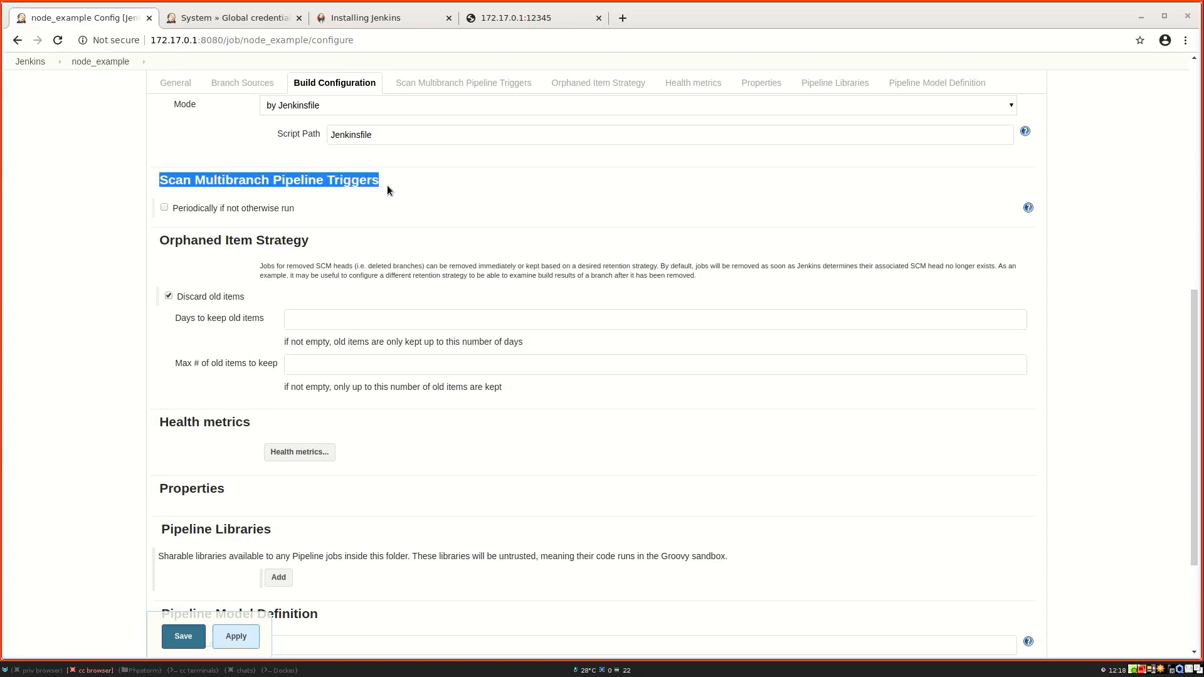
click(164, 208)
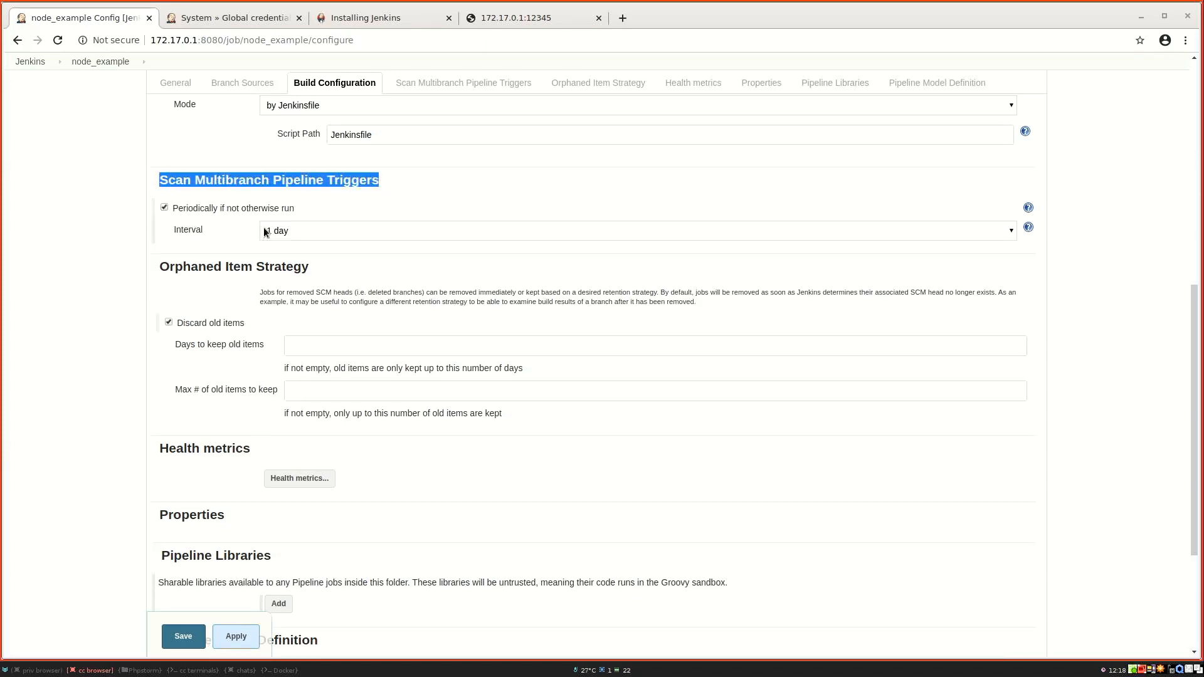
click(272, 232)
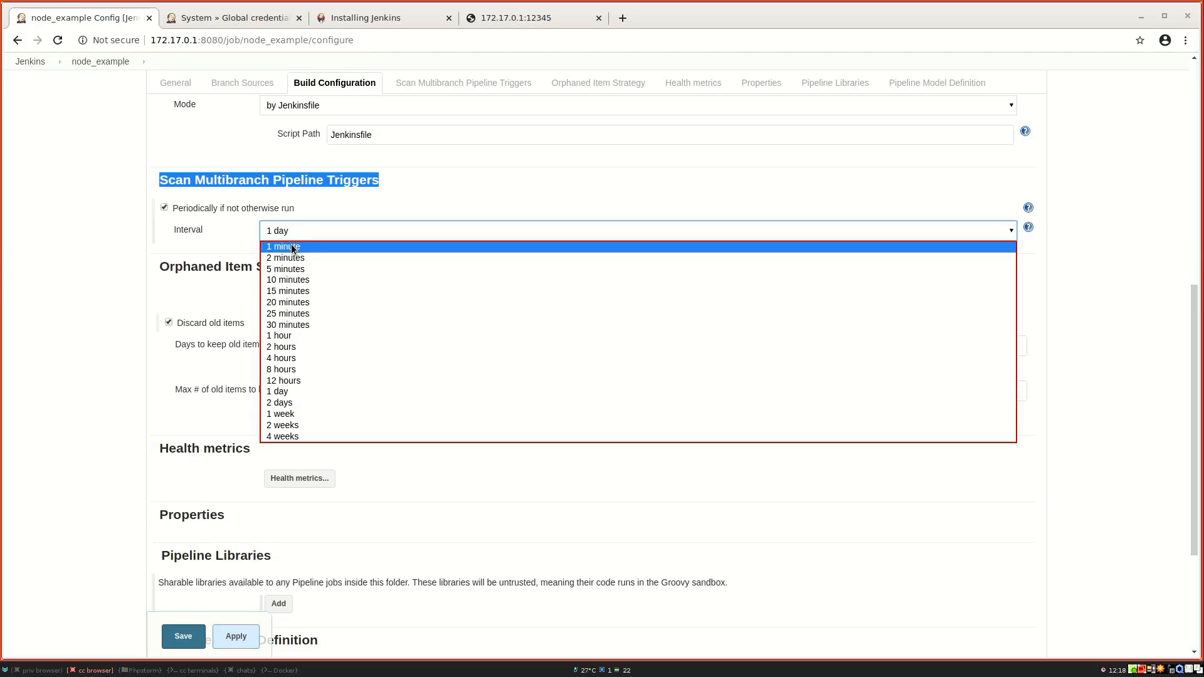
click(293, 248)
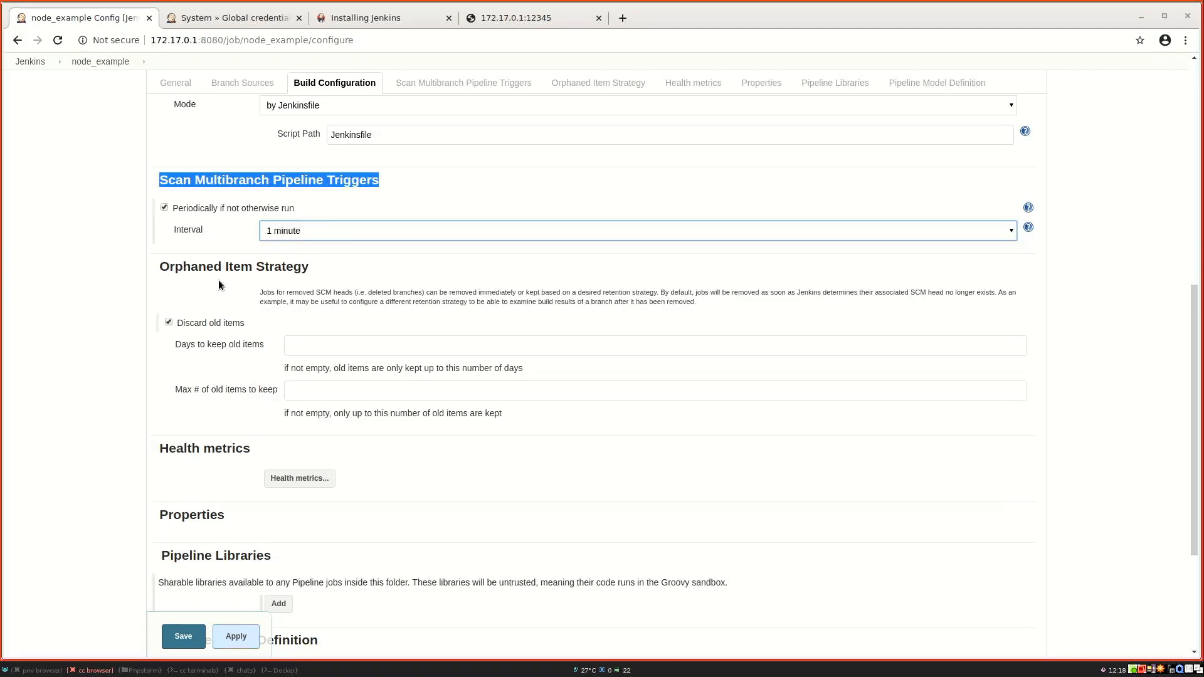
scroll(218, 281, down, 3)
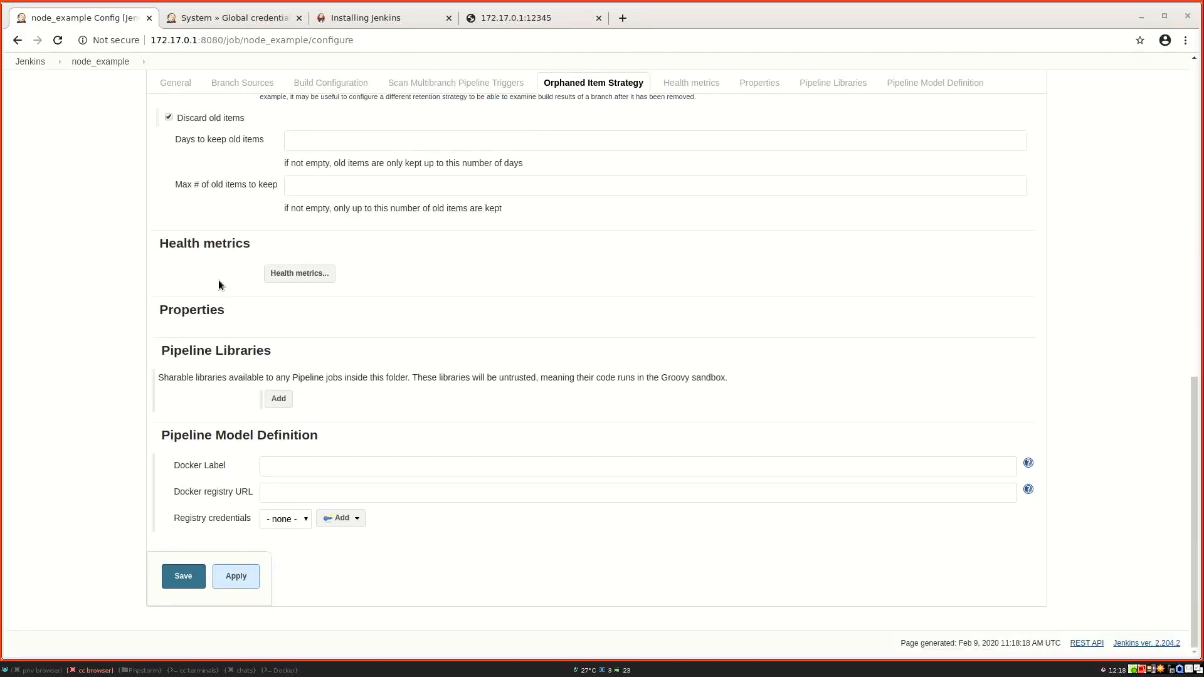
click(181, 577)
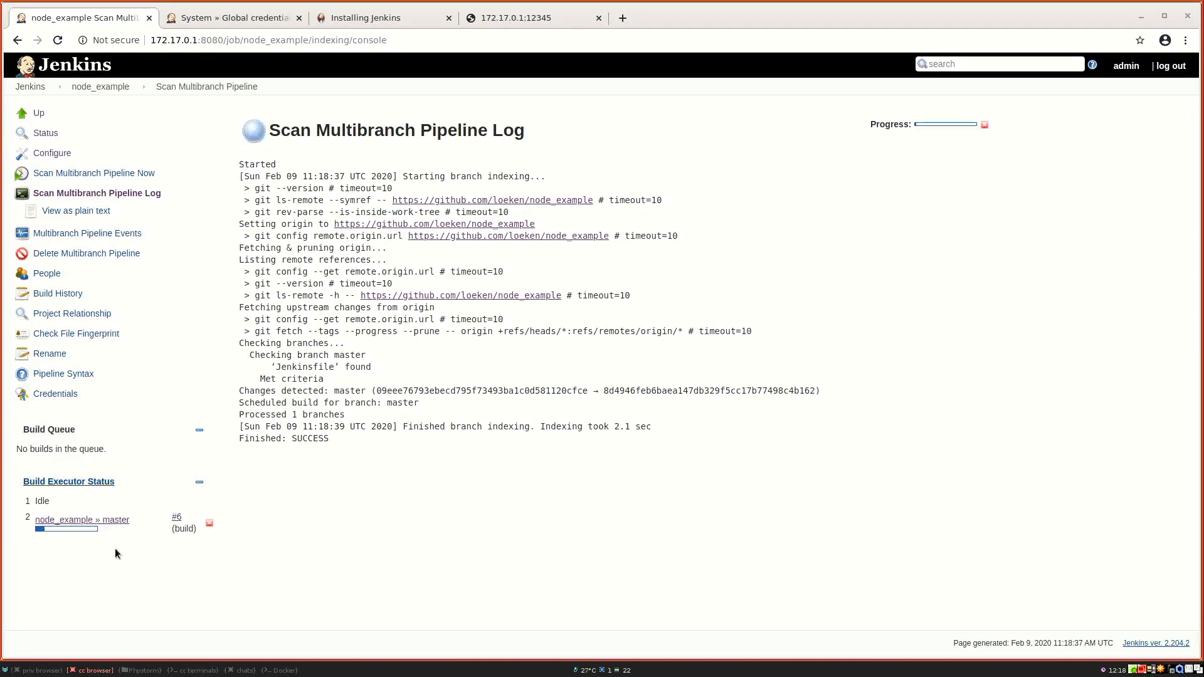
Step: Open the master branch's stage view to follow the running build, checking the Jenkinsfile in PhpStorm before returning to Jenkins
click(90, 521)
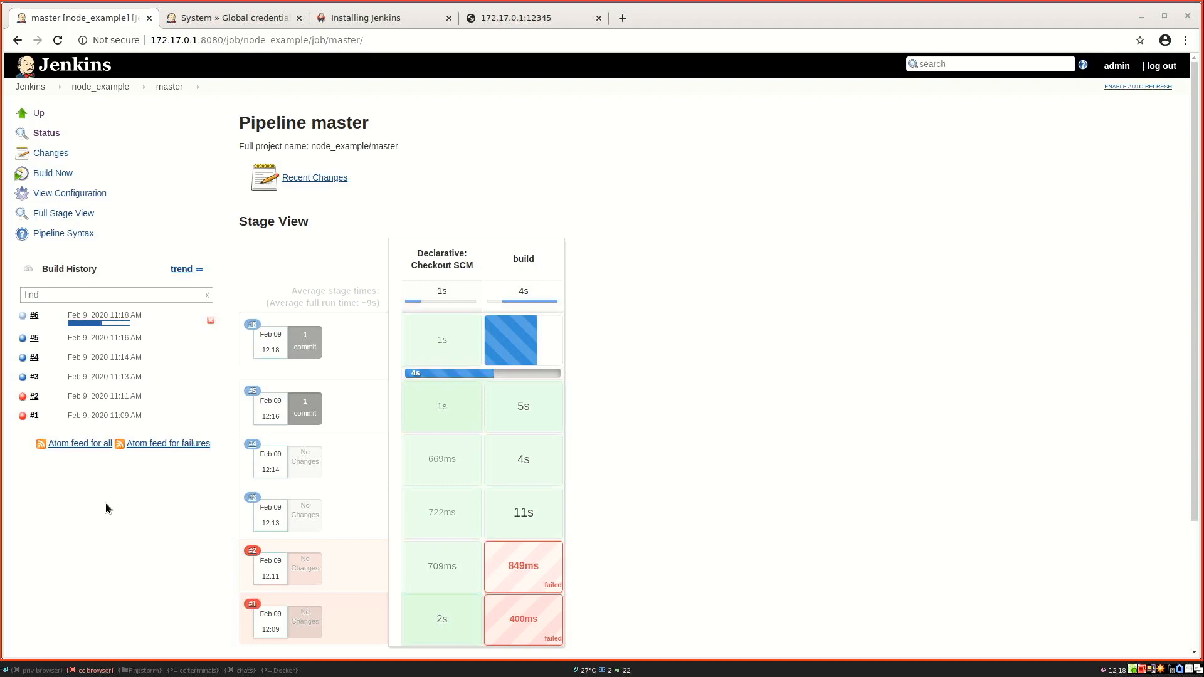
key(super+3)
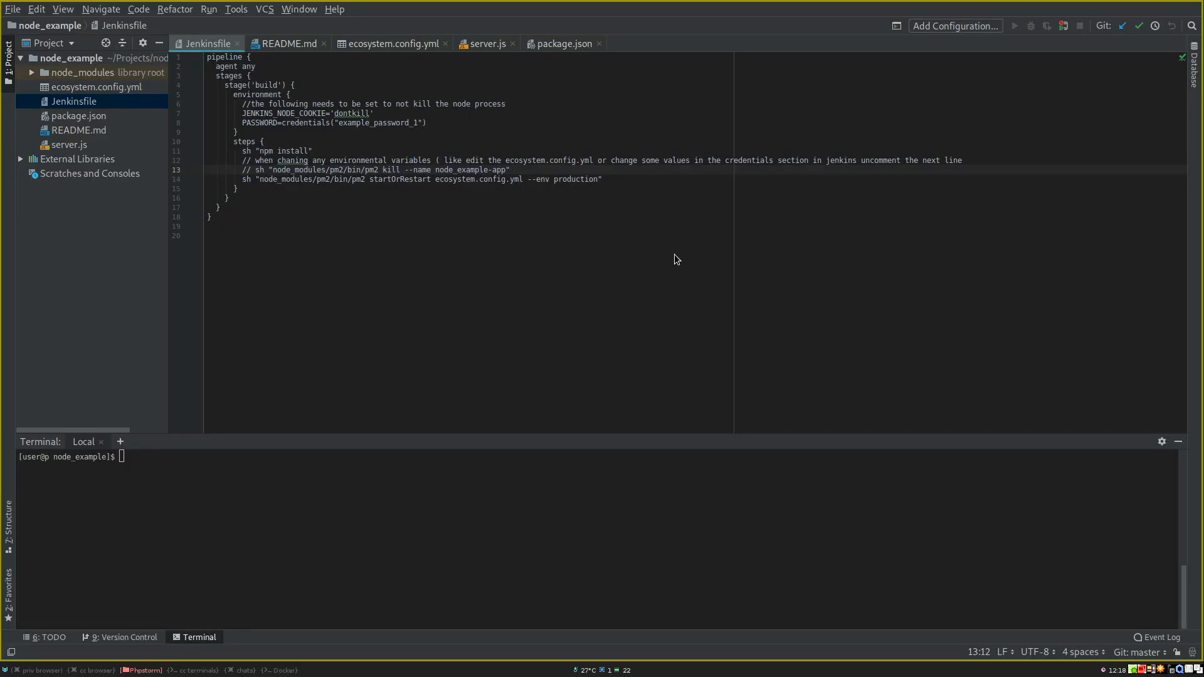
key(super+2)
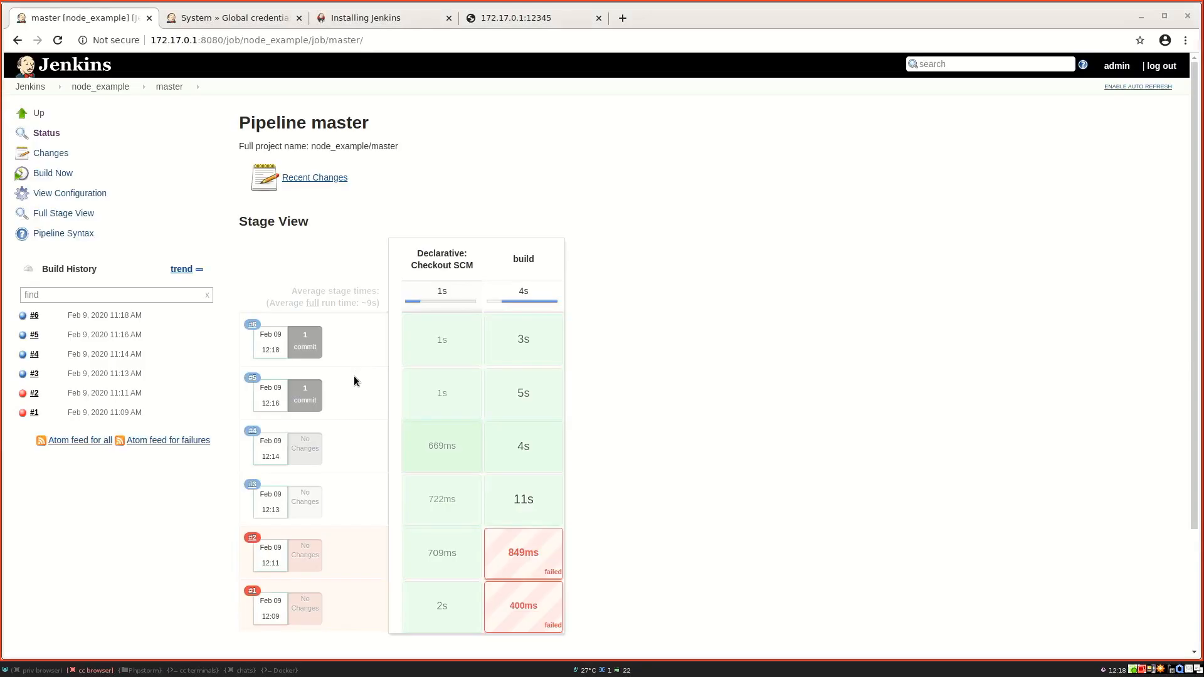
Step: Open build #6's console output and examine how pm2 startOrRestart handled node_example-app
click(35, 316)
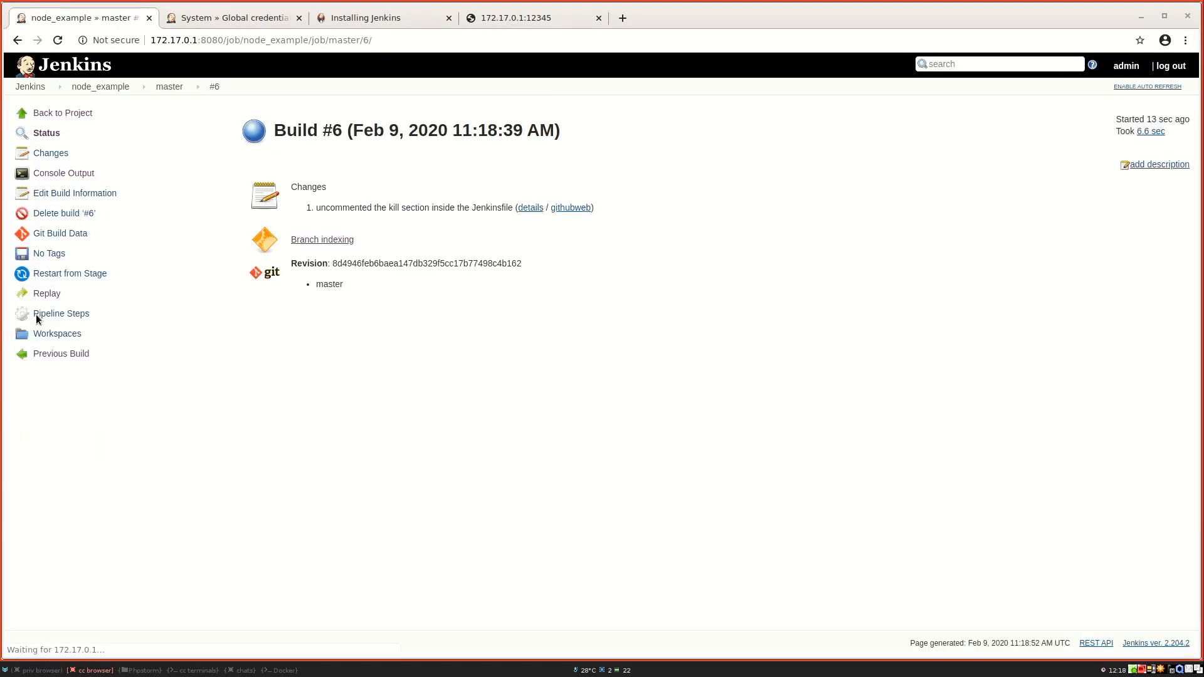
click(81, 173)
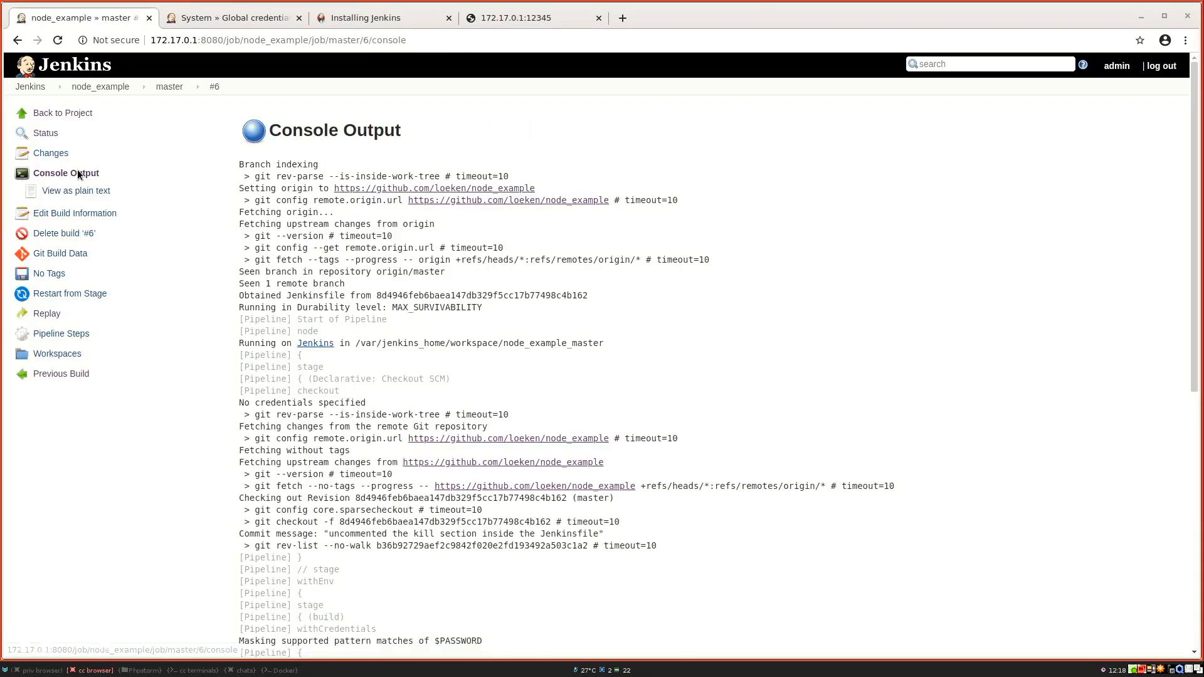
scroll(216, 277, down, 5)
scroll(342, 301, down, 3)
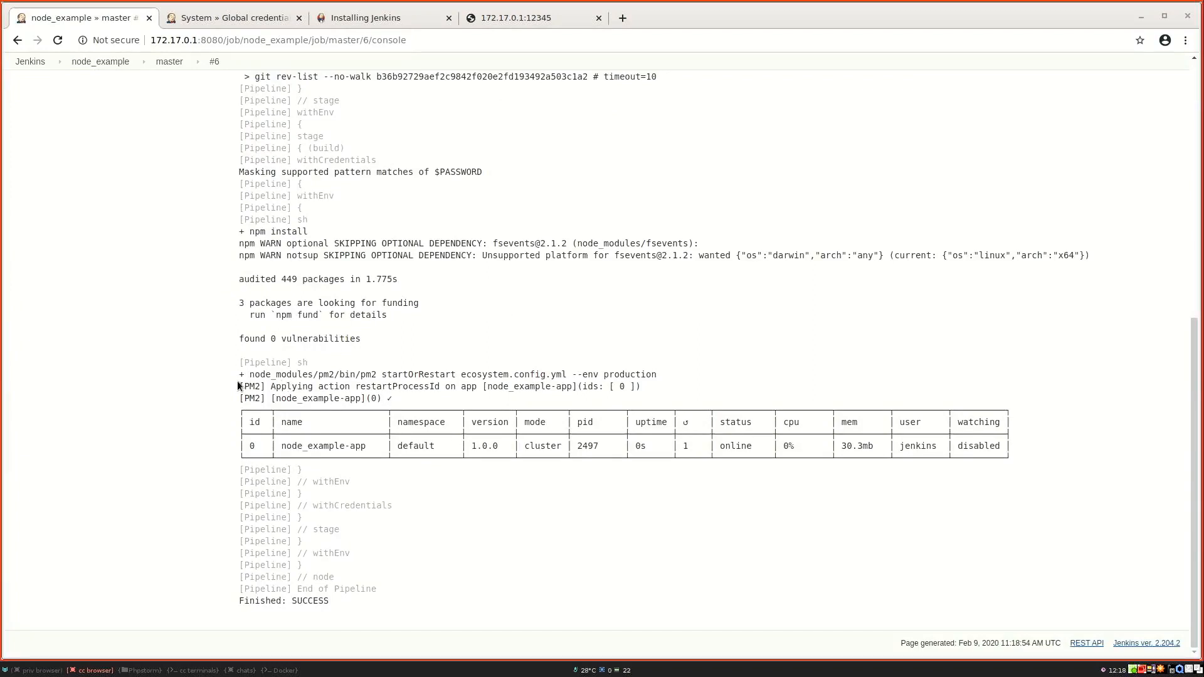
drag(239, 386, 552, 397)
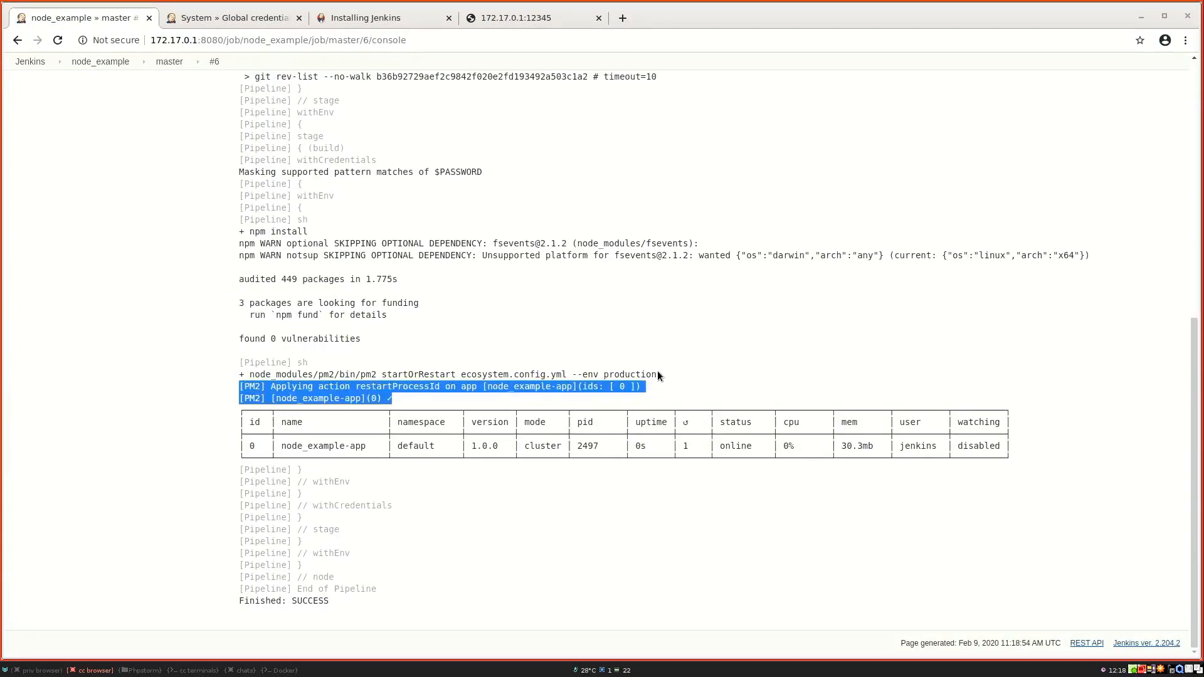
drag(658, 374, 237, 362)
click(237, 363)
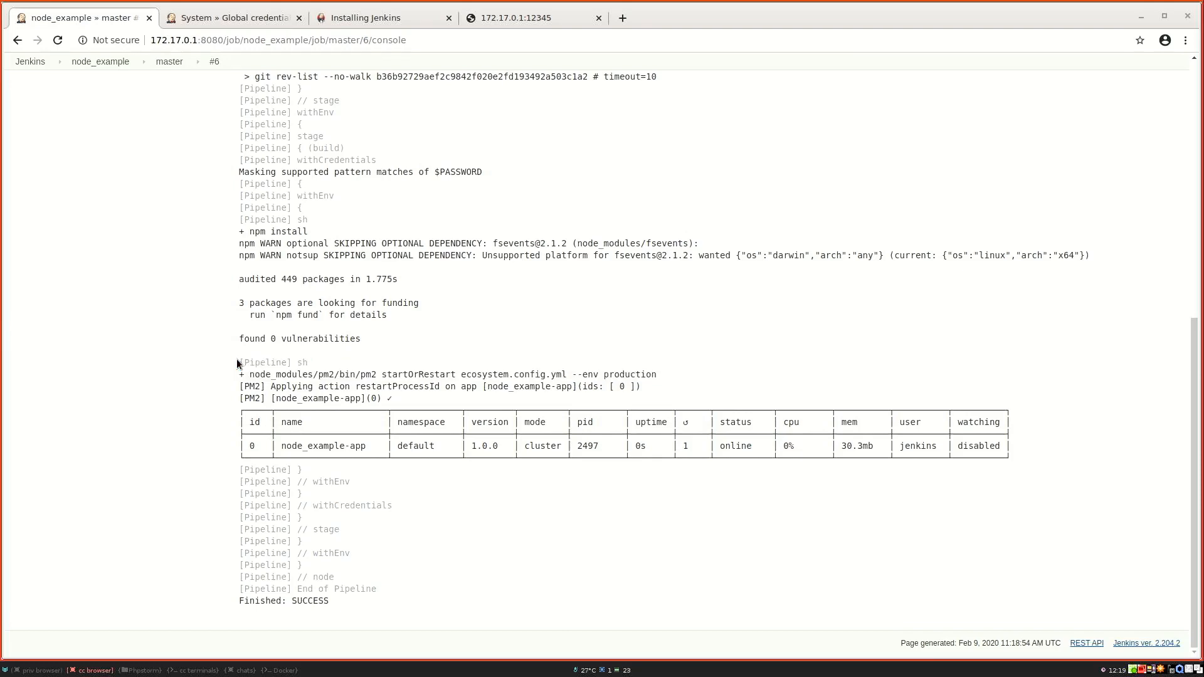